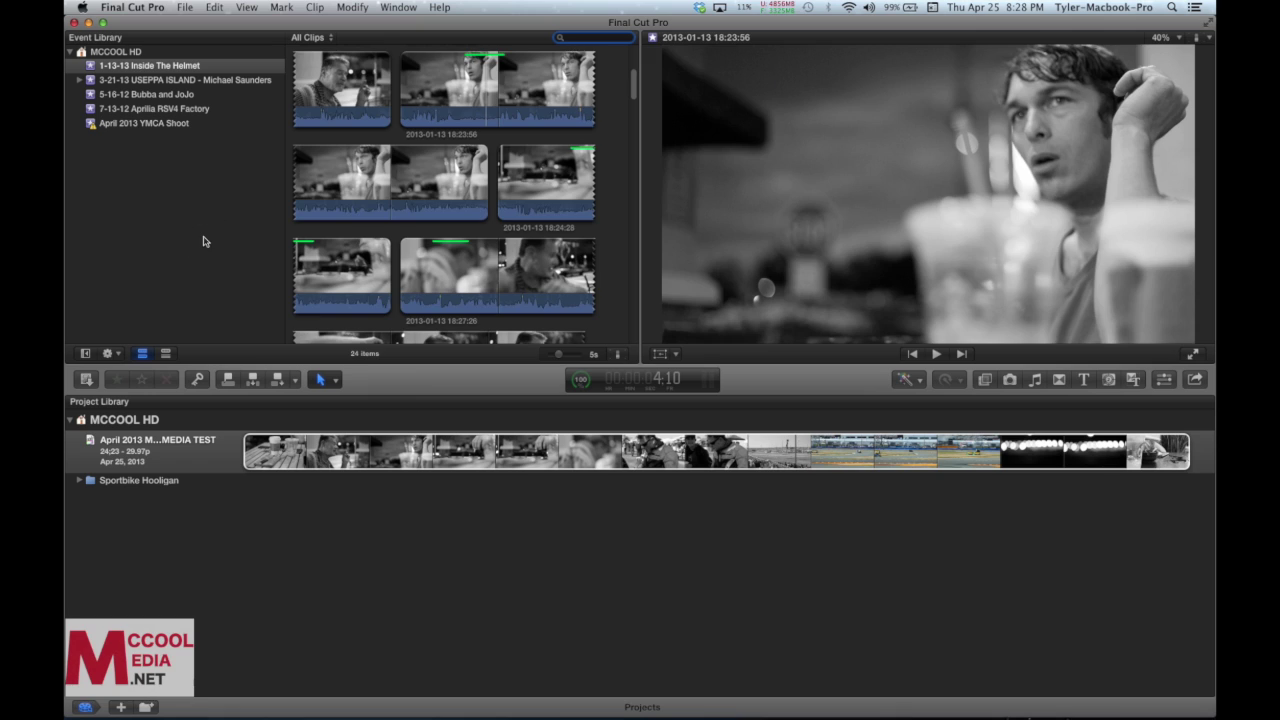
Step: Deselect the event in the Event Library so the Event Browser and Viewer are empty
{"action": "left_click", "coordinate": [203, 241]}
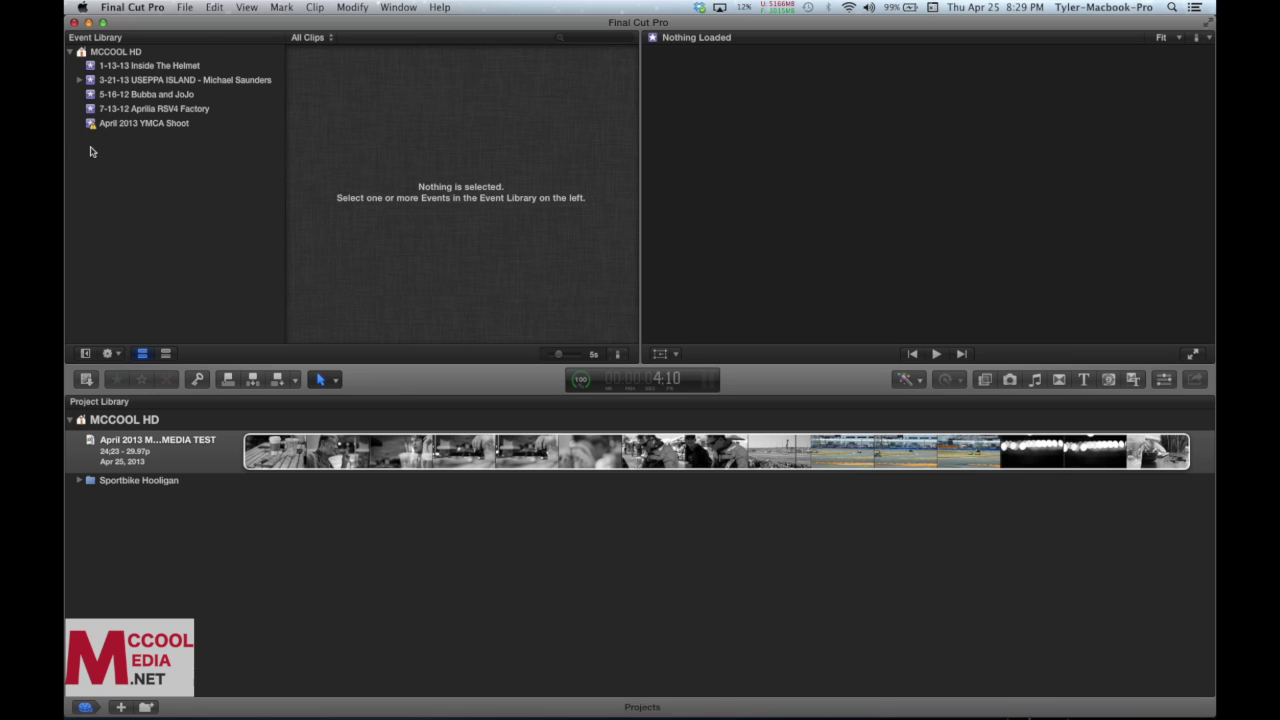
Step: Collapse and re-expand the MCCOOL HD drive, then select the 1-13-13 Inside The Helmet event
{"action": "left_click", "coordinate": [70, 52]}
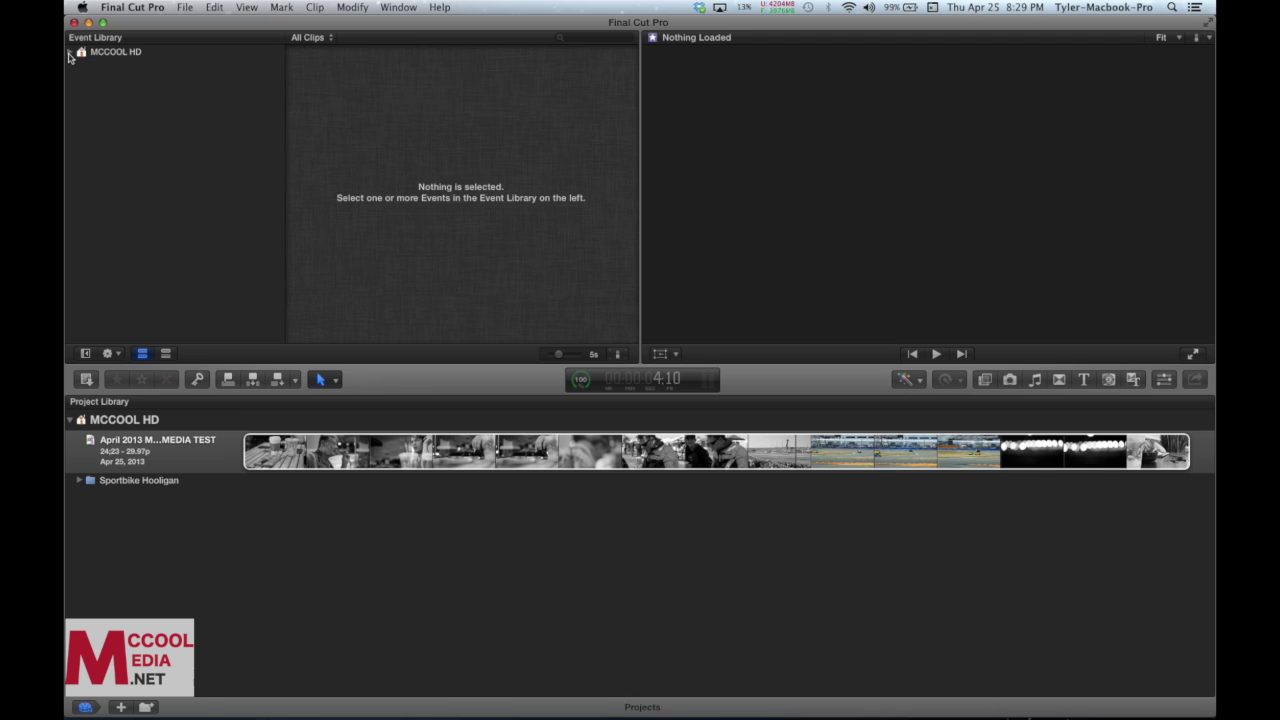
{"action": "left_click", "coordinate": [70, 53]}
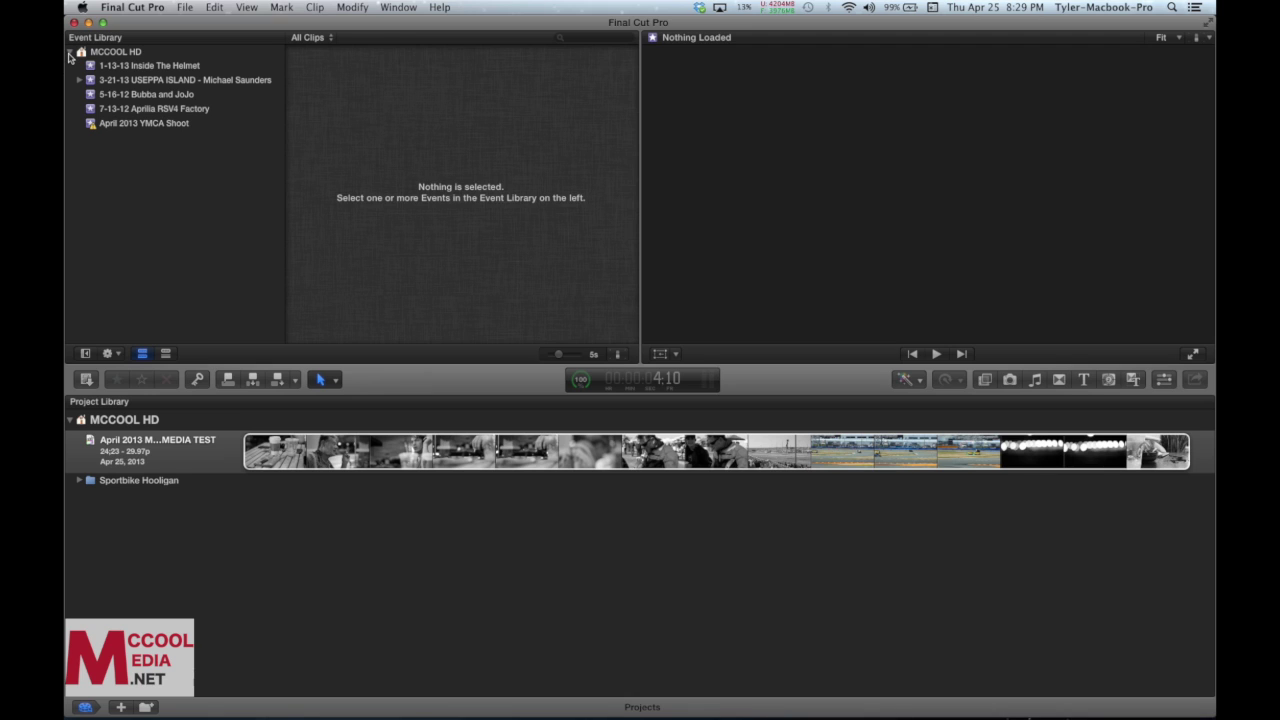
{"action": "left_click", "coordinate": [166, 70]}
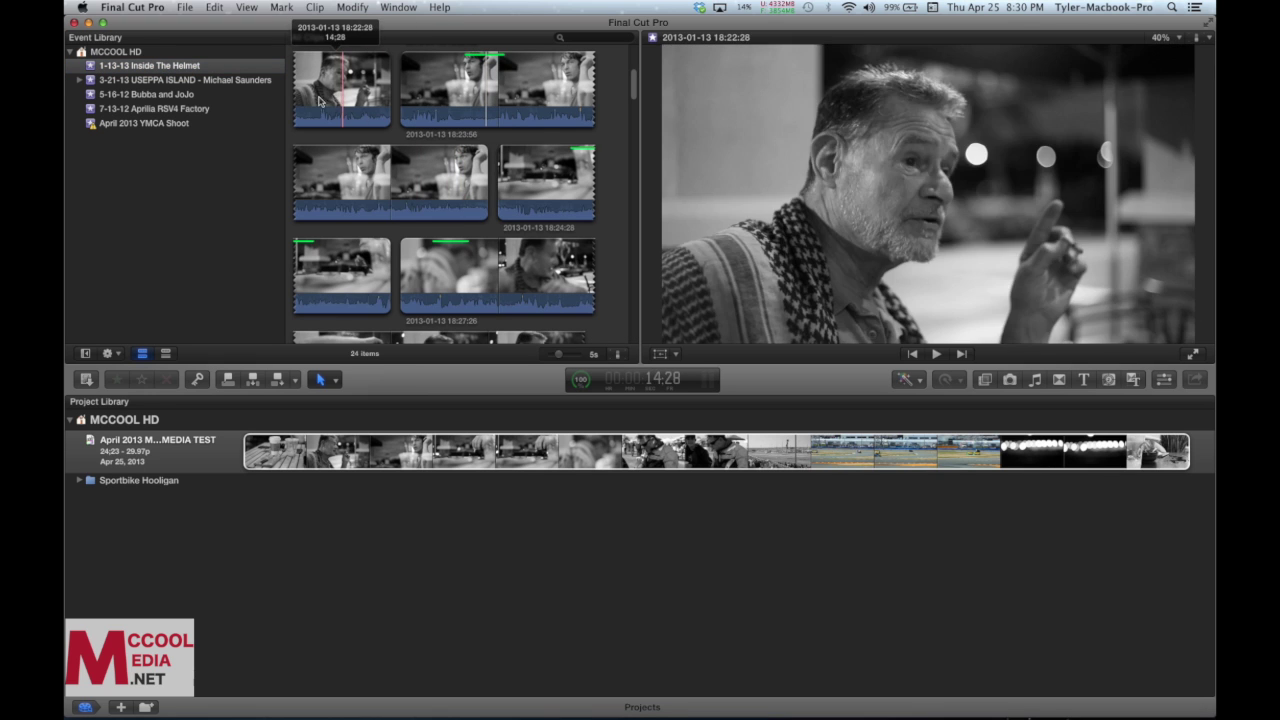
{"action": "scroll", "coordinate": [455, 190], "scroll_direction": "down", "scroll_amount": 10}
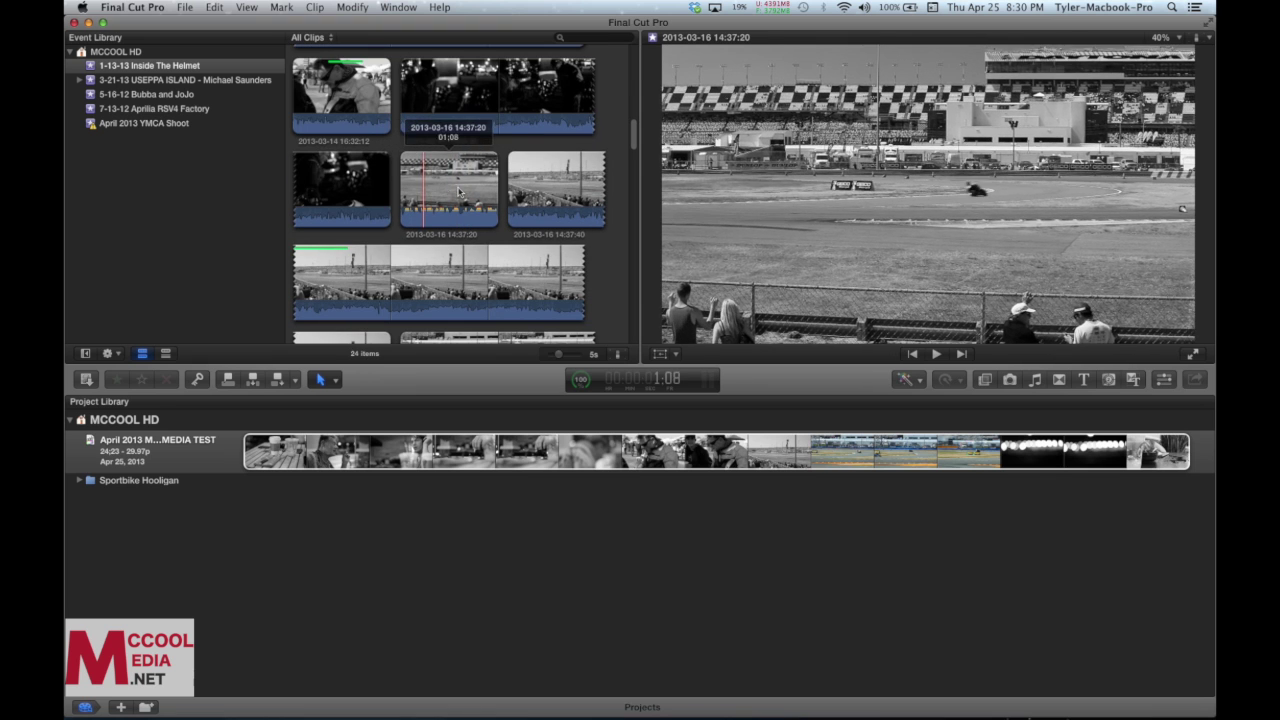
{"action": "scroll", "coordinate": [464, 229], "scroll_direction": "down", "scroll_amount": 10}
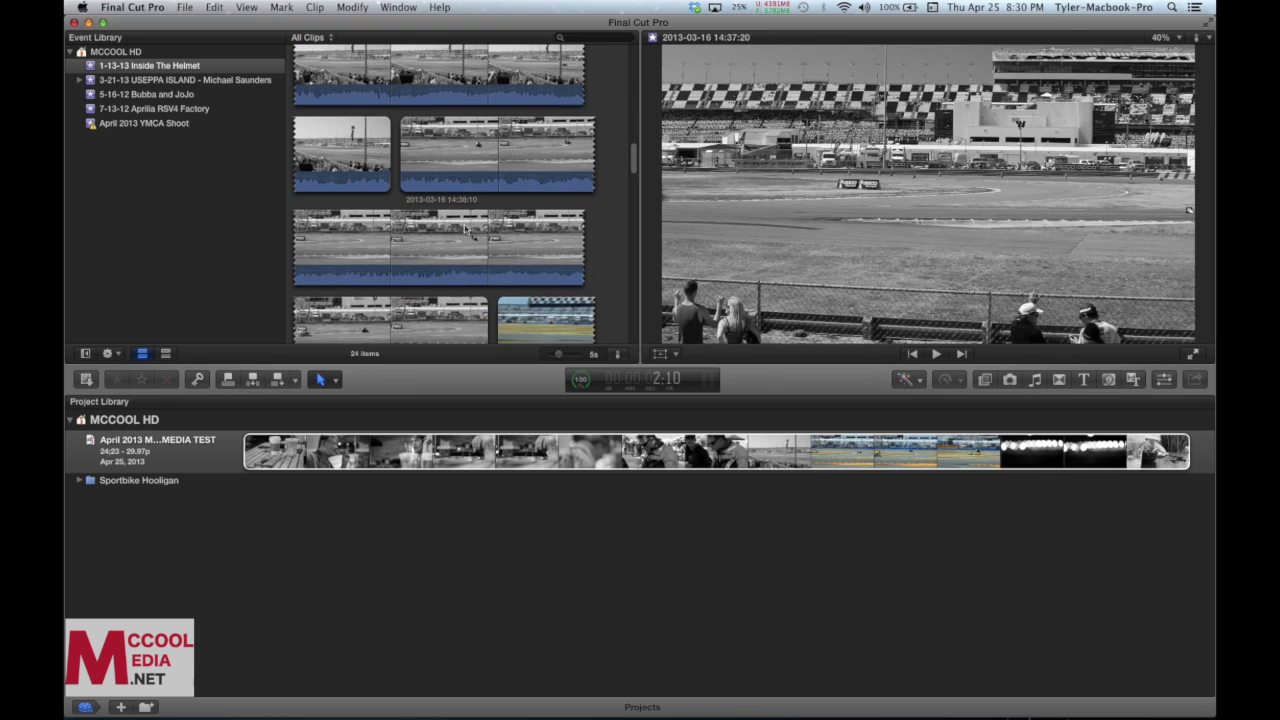
{"action": "scroll", "coordinate": [464, 229], "scroll_direction": "down", "scroll_amount": 15}
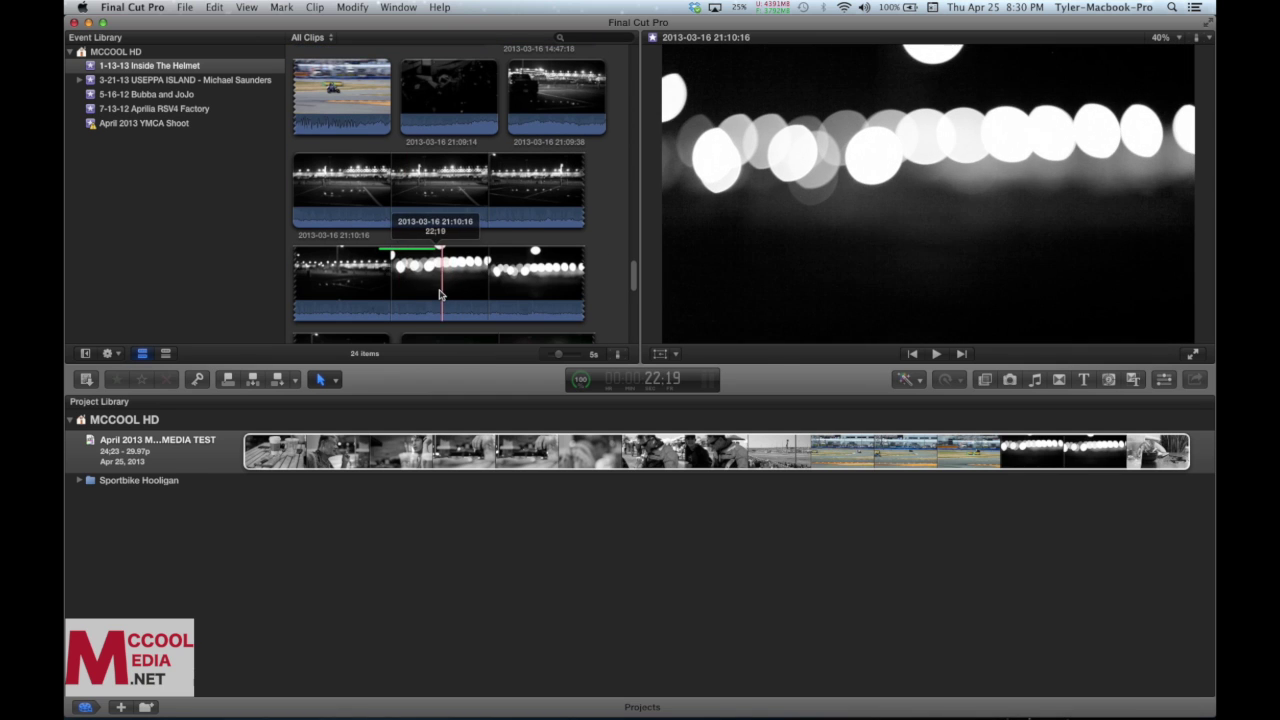
{"action": "scroll", "coordinate": [440, 294], "scroll_direction": "up", "scroll_amount": 5}
{"action": "scroll", "coordinate": [440, 294], "scroll_direction": "up", "scroll_amount": 15}
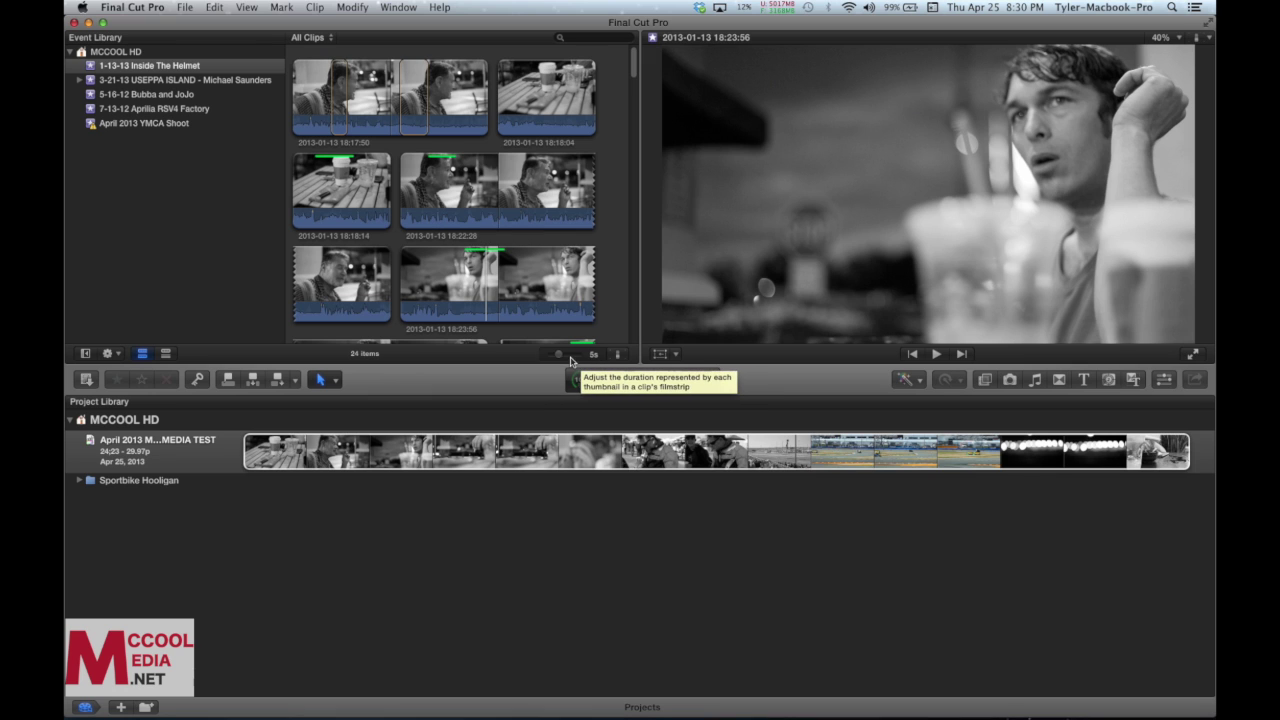
Step: Adjust the browser's clip duration slider back and forth, finishing at 30s per thumbnail
{"action": "mouse_move", "coordinate": [559, 355]}
{"action": "left_mouse_down"}
{"action": "mouse_move", "coordinate": [580, 358]}
{"action": "mouse_move", "coordinate": [568, 360]}
{"action": "left_mouse_up"}
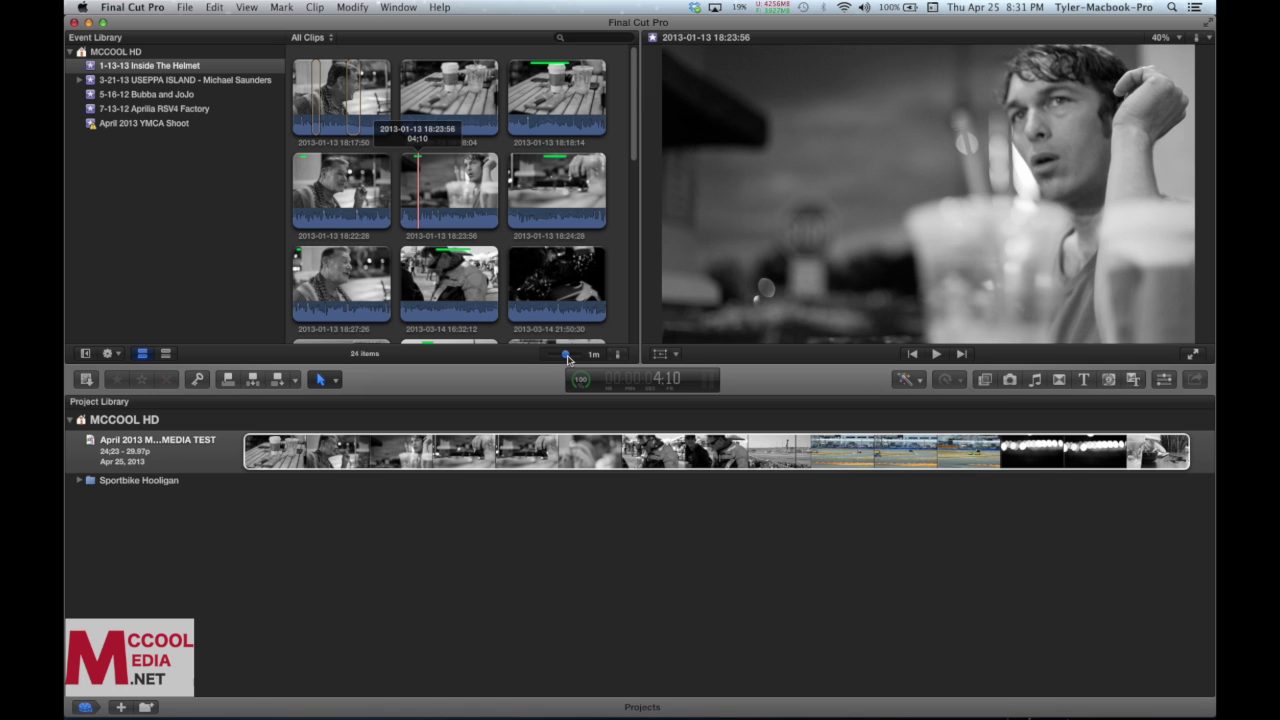
{"action": "scroll", "coordinate": [537, 307], "scroll_direction": "down", "scroll_amount": 10}
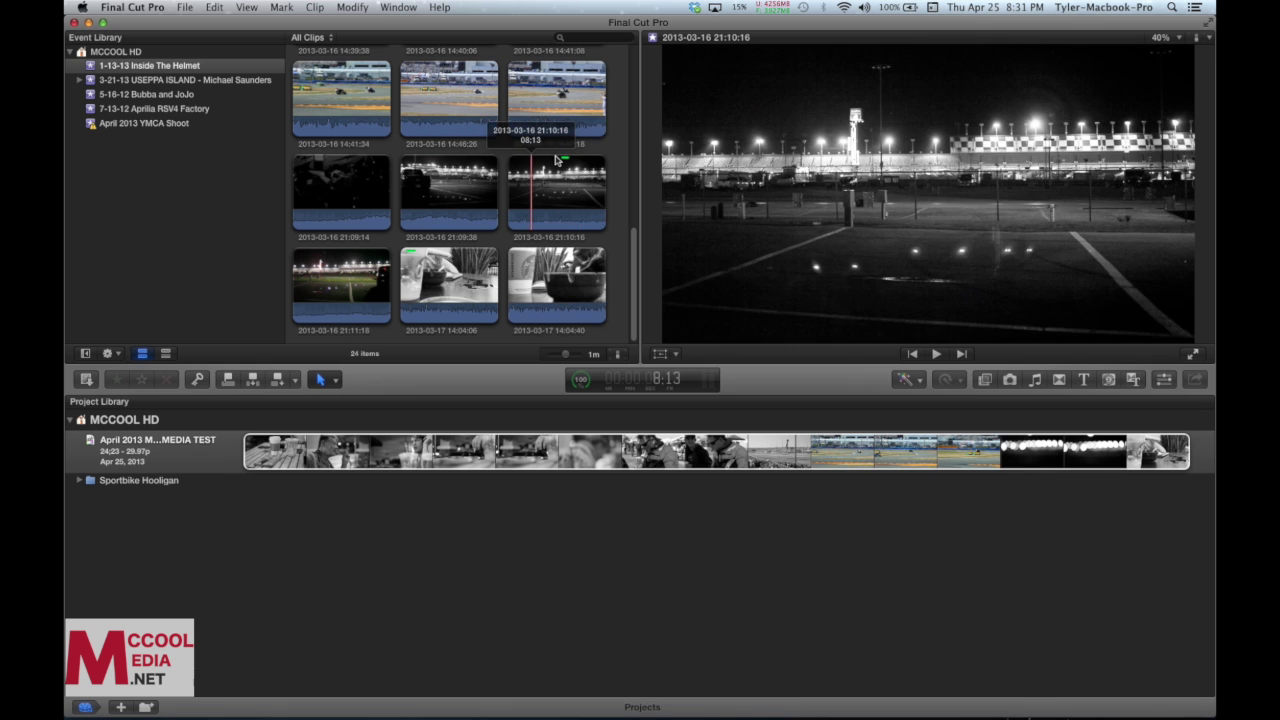
{"action": "scroll", "coordinate": [558, 148], "scroll_direction": "up", "scroll_amount": 10}
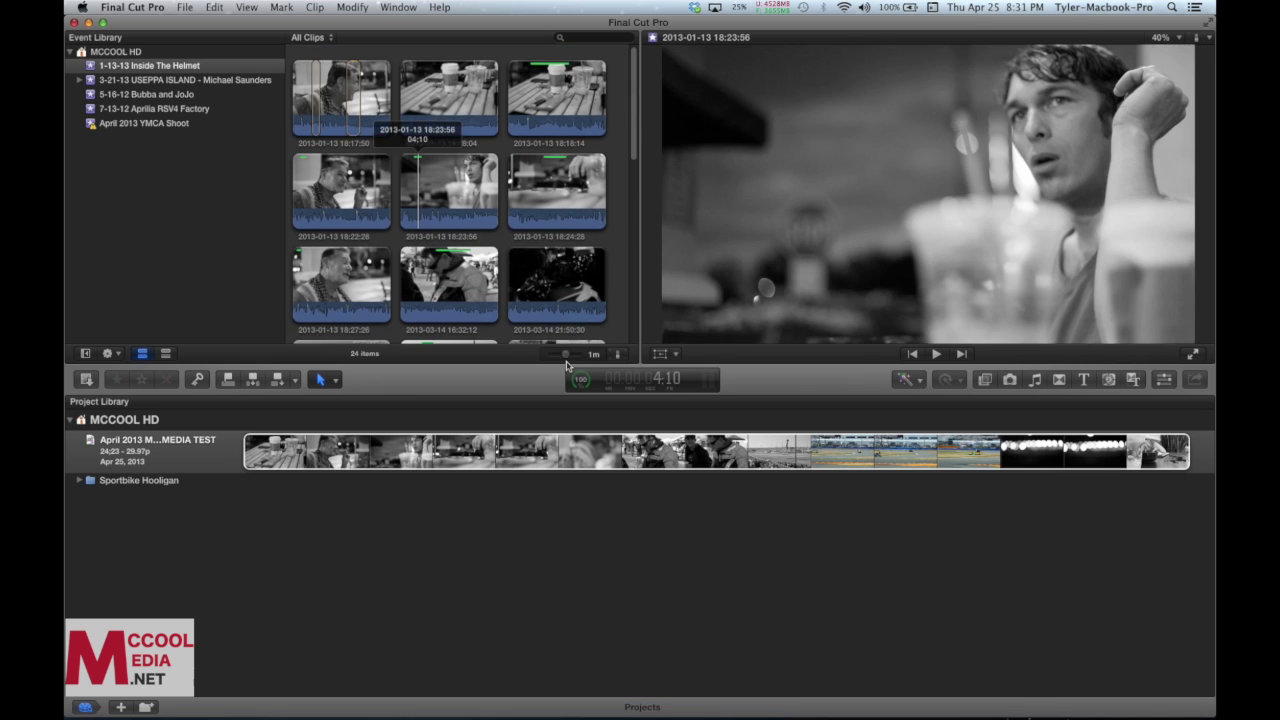
{"action": "left_click_drag", "start_coordinate": [565, 357], "coordinate": [554, 356]}
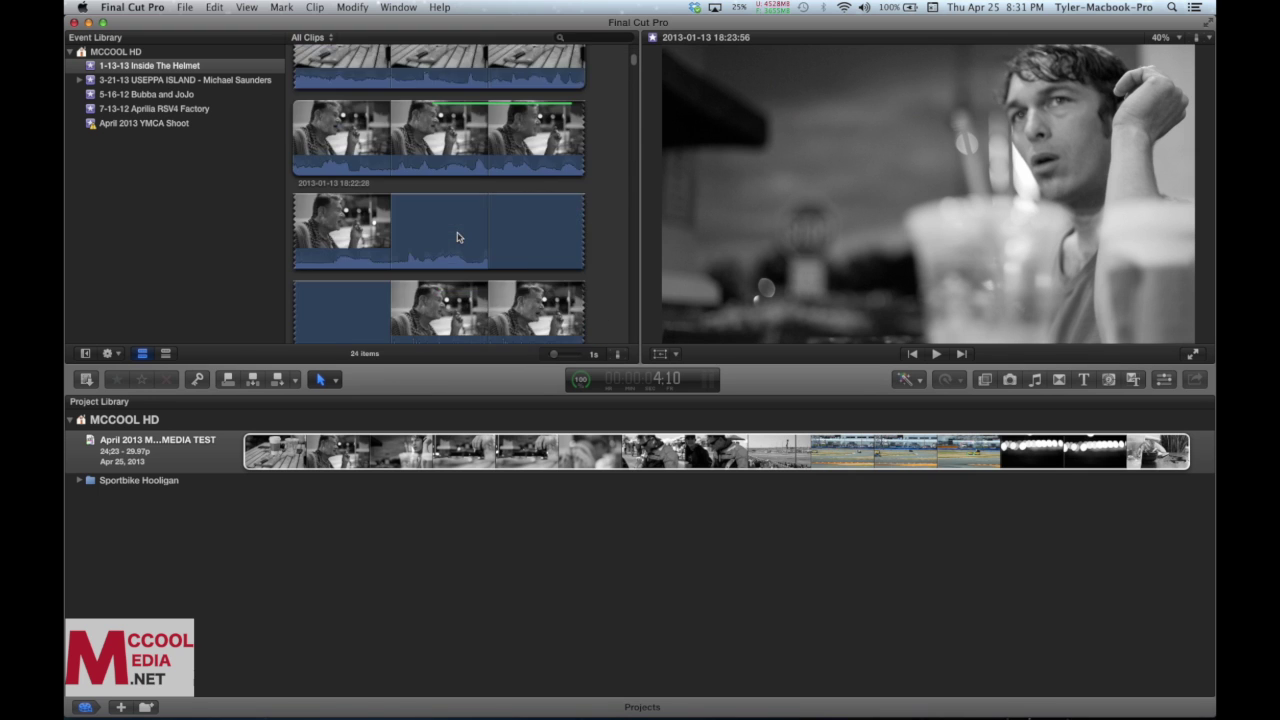
{"action": "scroll", "coordinate": [457, 237], "scroll_direction": "down", "scroll_amount": 3}
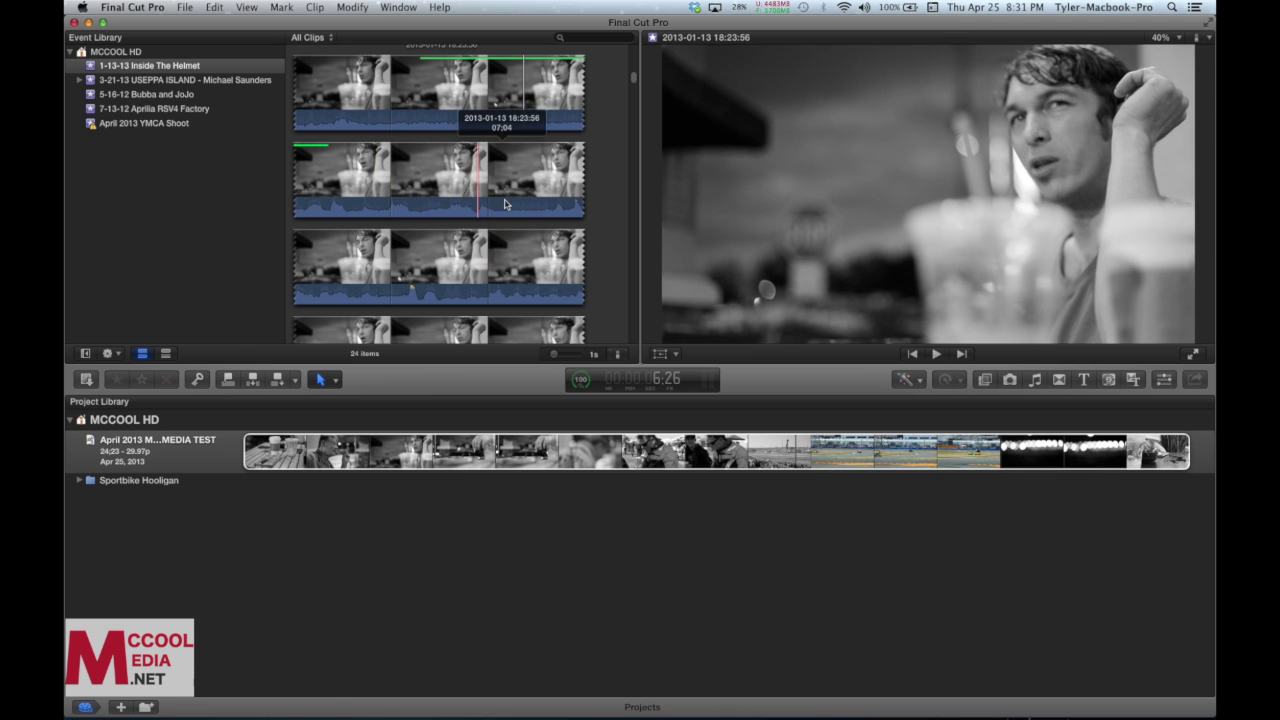
{"action": "scroll", "coordinate": [500, 270], "scroll_direction": "down", "scroll_amount": 2}
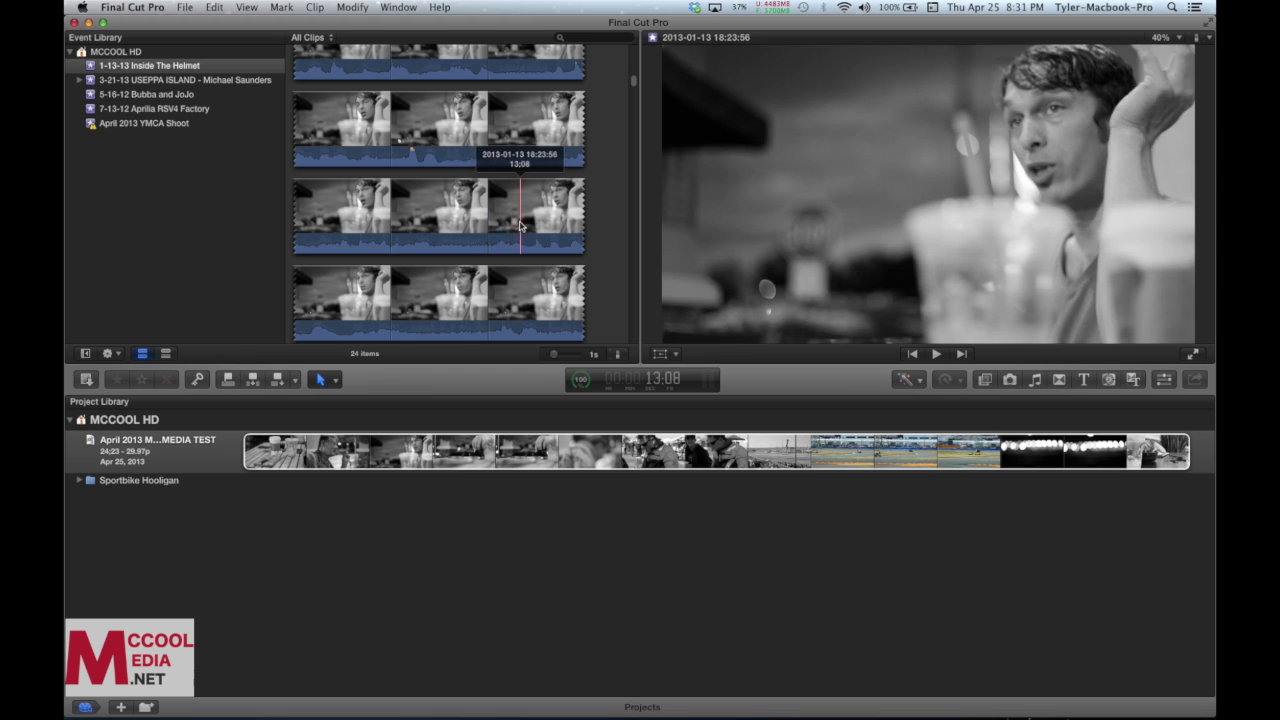
{"action": "left_click_drag", "start_coordinate": [553, 354], "coordinate": [563, 358]}
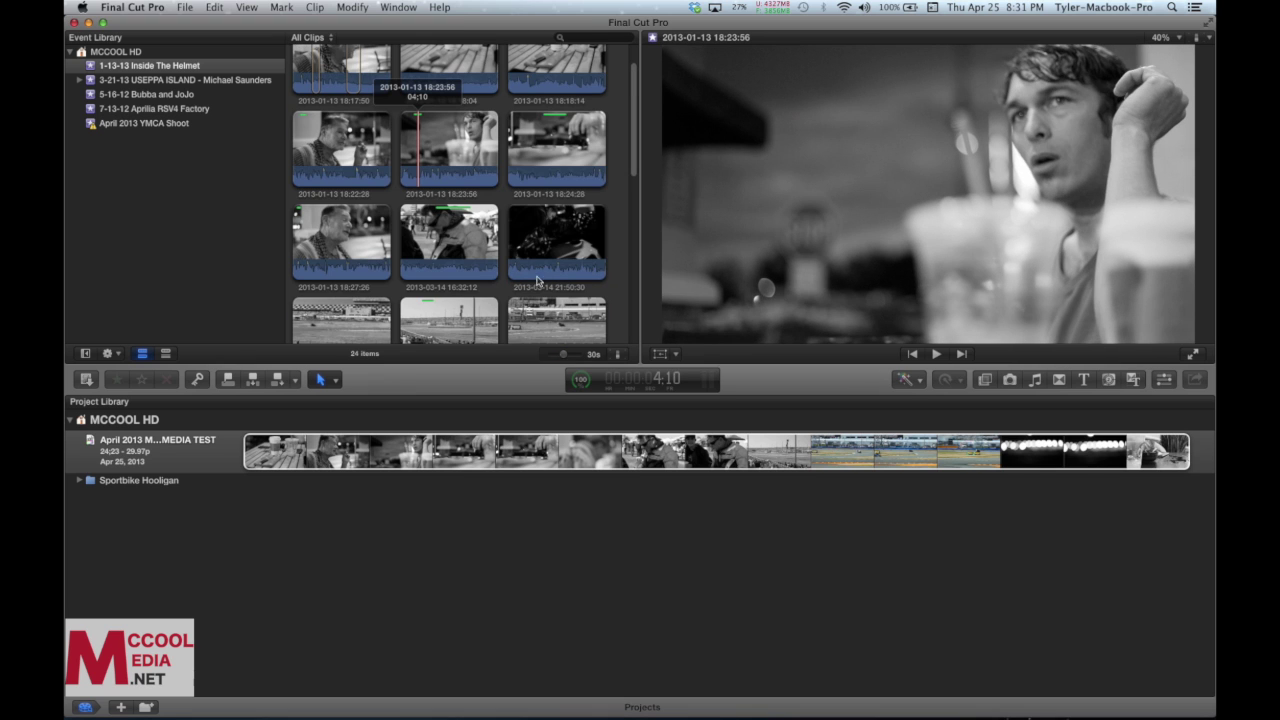
{"action": "scroll", "coordinate": [537, 282], "scroll_direction": "down", "scroll_amount": 8}
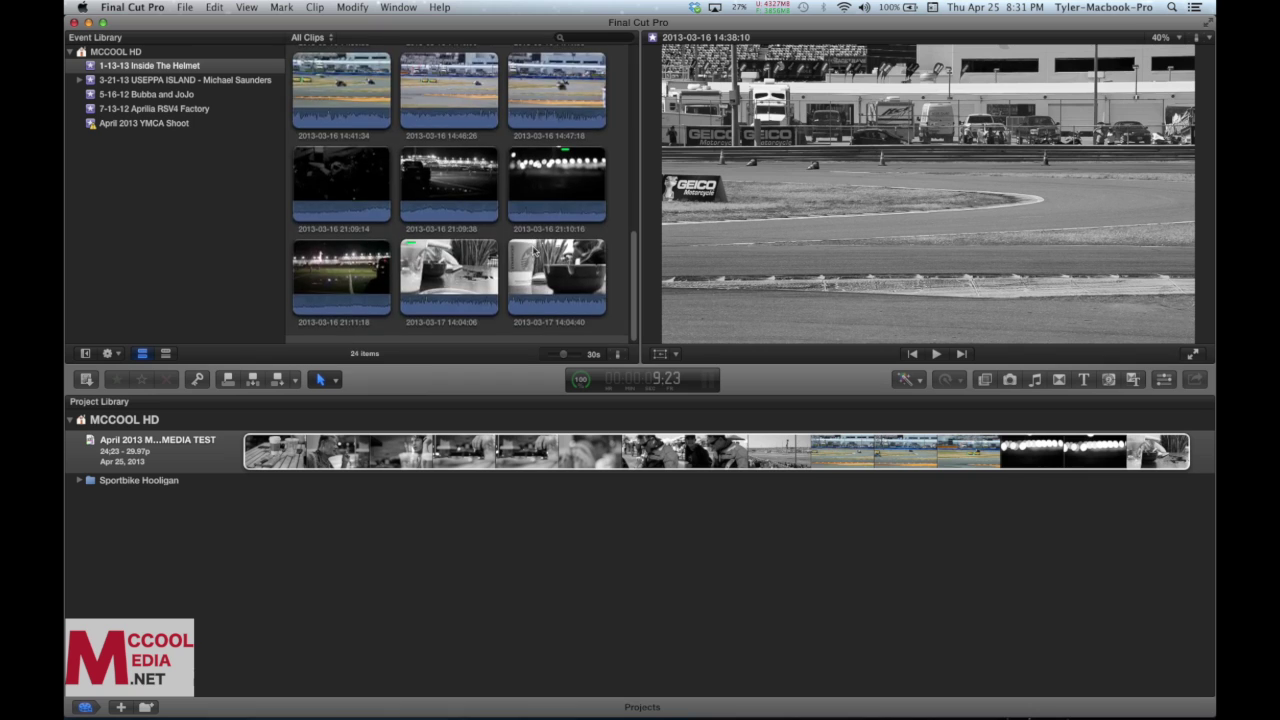
{"action": "scroll", "coordinate": [450, 200], "scroll_direction": "up", "scroll_amount": 8}
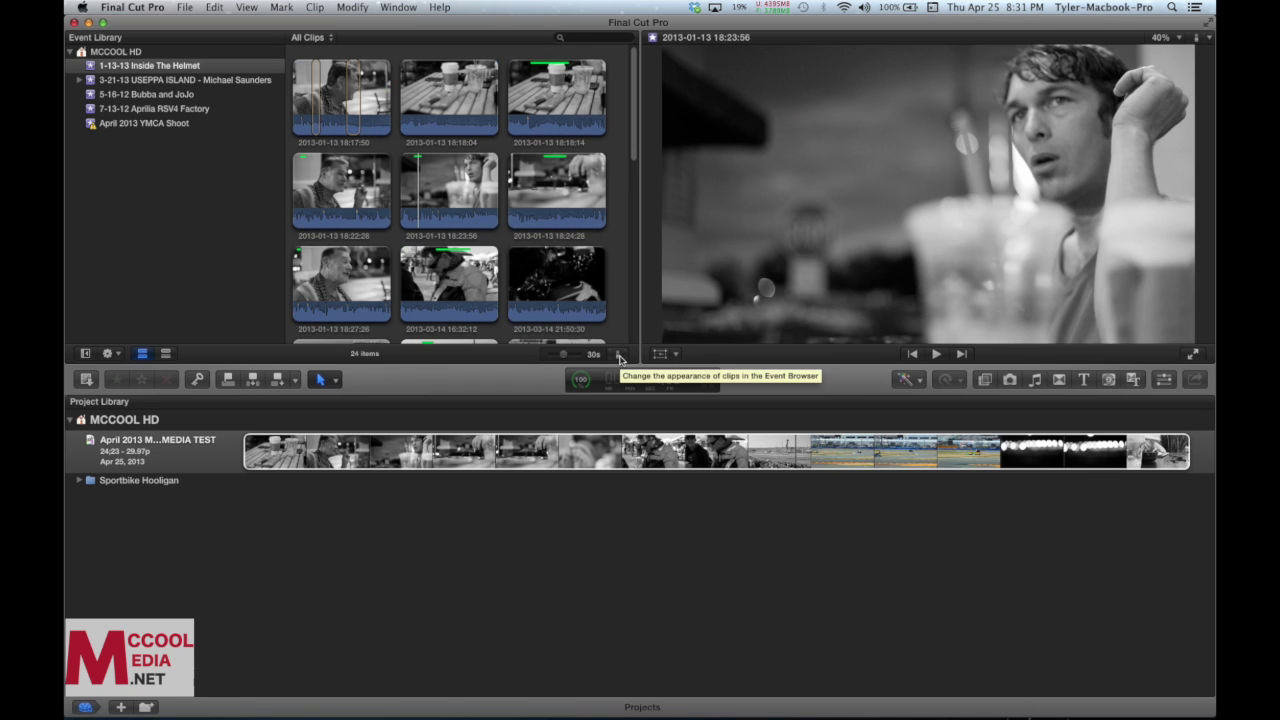
Step: Reduce the clip height in Clip Appearance, keeping Show Waveforms checked
{"action": "left_click", "coordinate": [619, 357]}
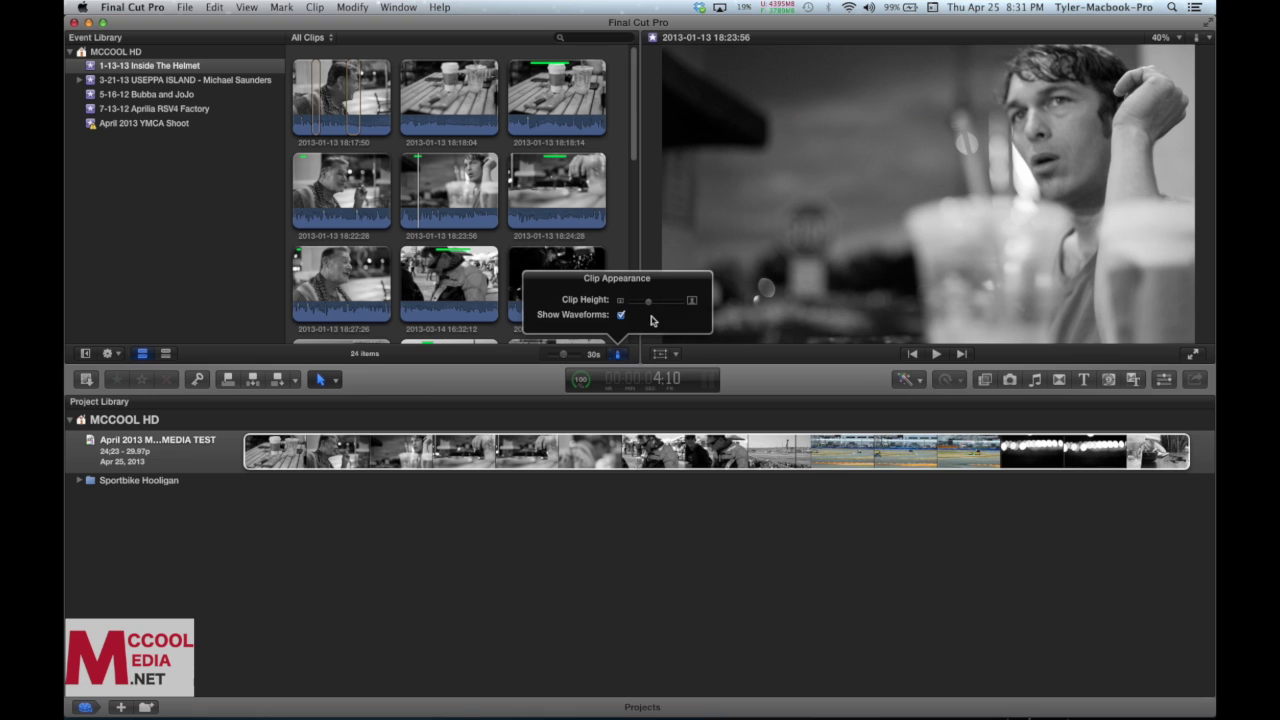
{"action": "mouse_move", "coordinate": [648, 306]}
{"action": "left_mouse_down"}
{"action": "mouse_move", "coordinate": [666, 306]}
{"action": "mouse_move", "coordinate": [647, 305]}
{"action": "left_mouse_up"}
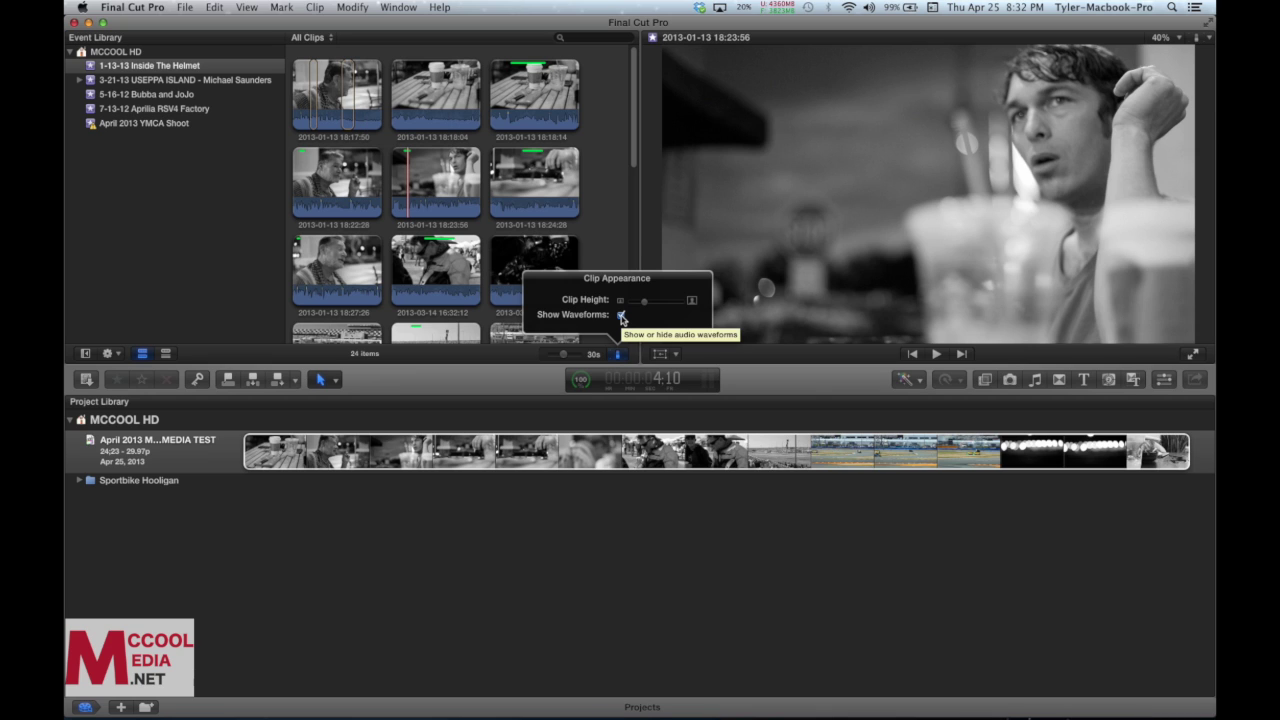
{"action": "left_click", "coordinate": [619, 356]}
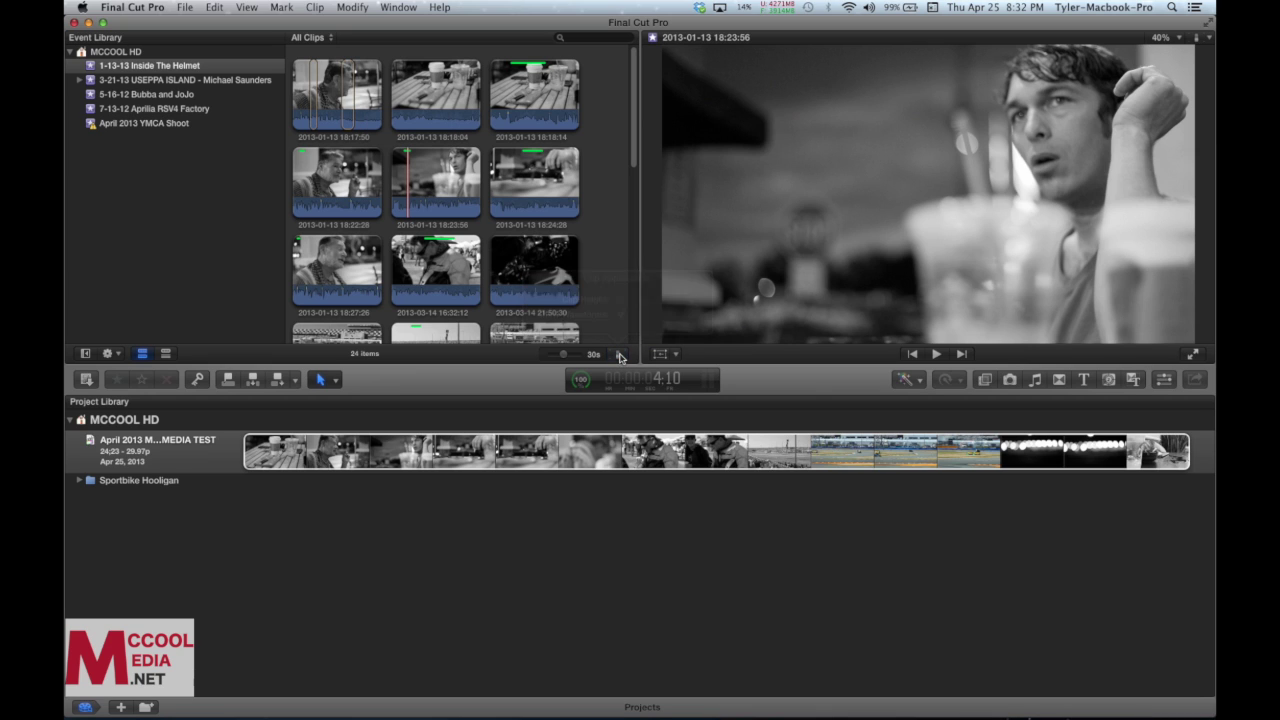
{"action": "left_click", "coordinate": [166, 354]}
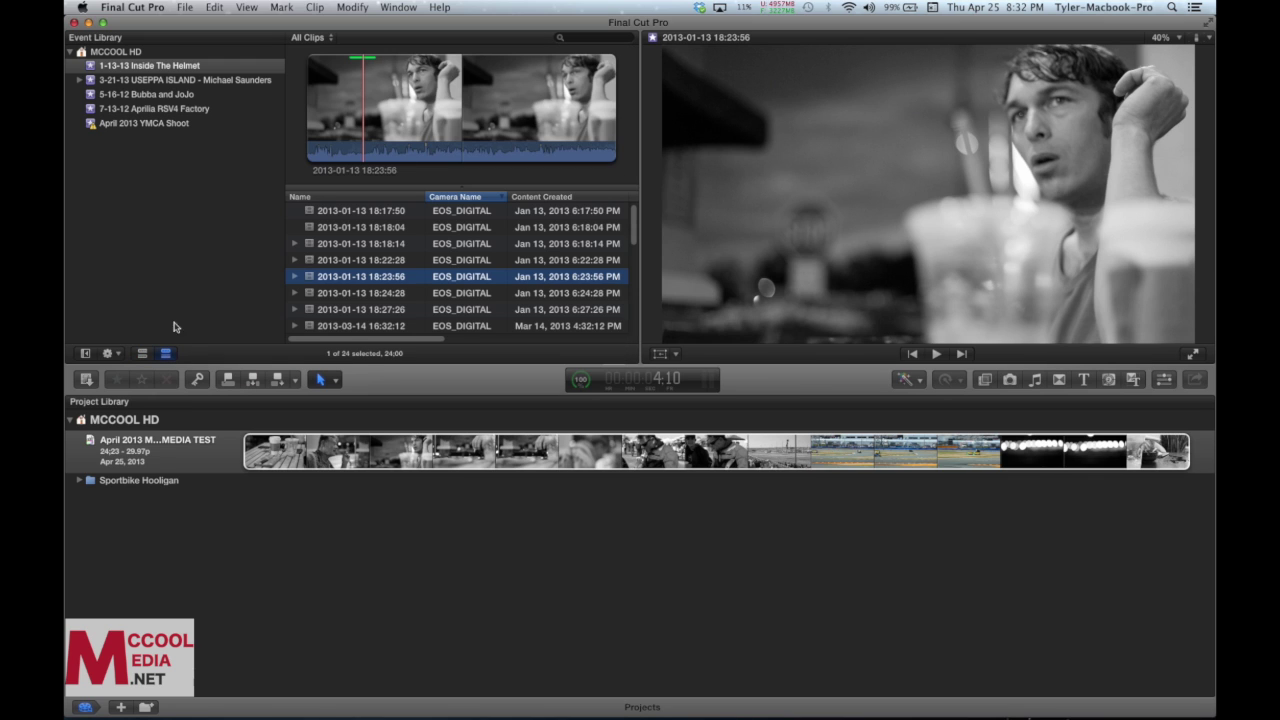
{"action": "left_click", "coordinate": [428, 211]}
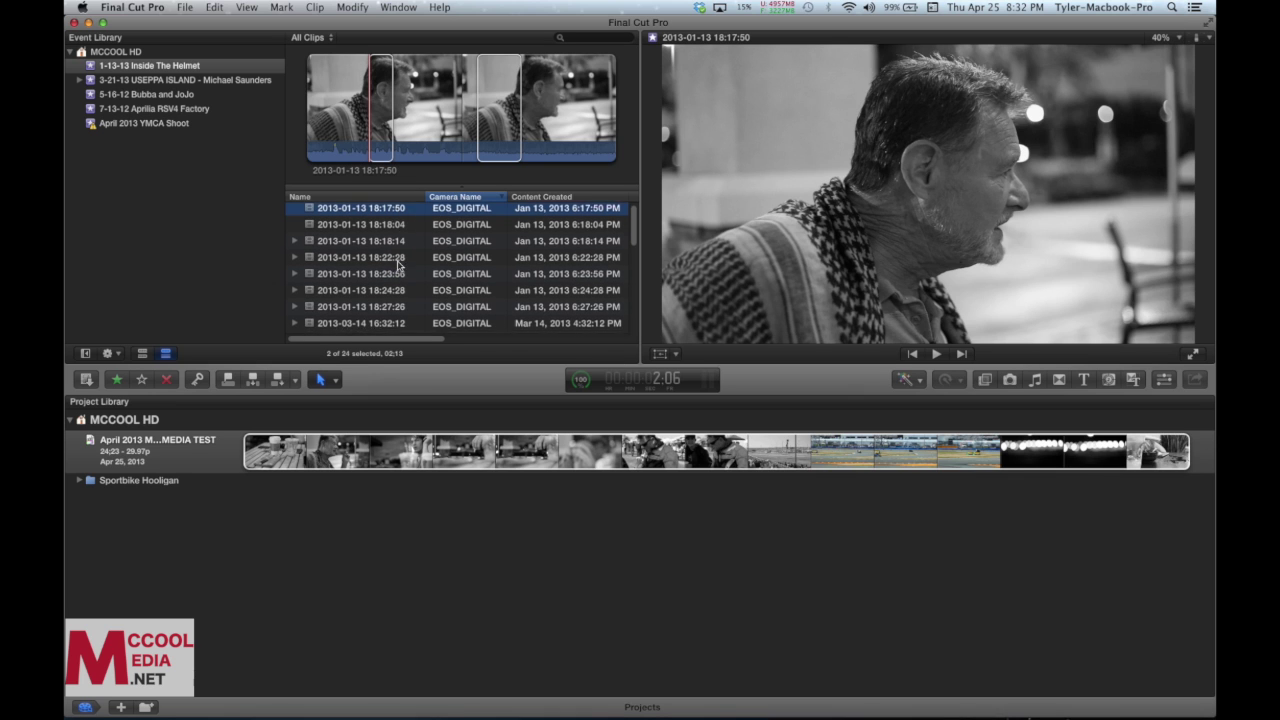
{"action": "scroll", "coordinate": [398, 263], "scroll_direction": "down", "scroll_amount": 3}
{"action": "scroll", "coordinate": [398, 263], "scroll_direction": "up", "scroll_amount": 4}
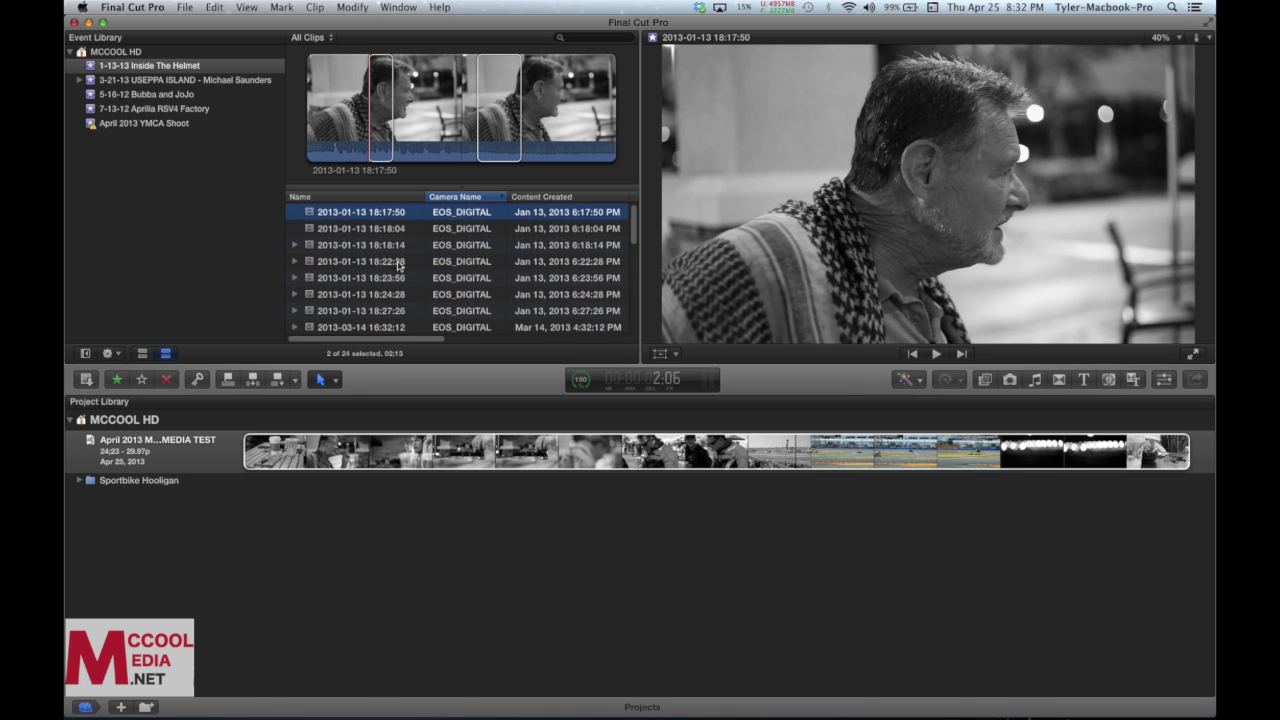
{"action": "left_click", "coordinate": [390, 245]}
{"action": "scroll", "coordinate": [390, 250], "scroll_direction": "down", "scroll_amount": 3}
{"action": "left_click", "coordinate": [390, 253]}
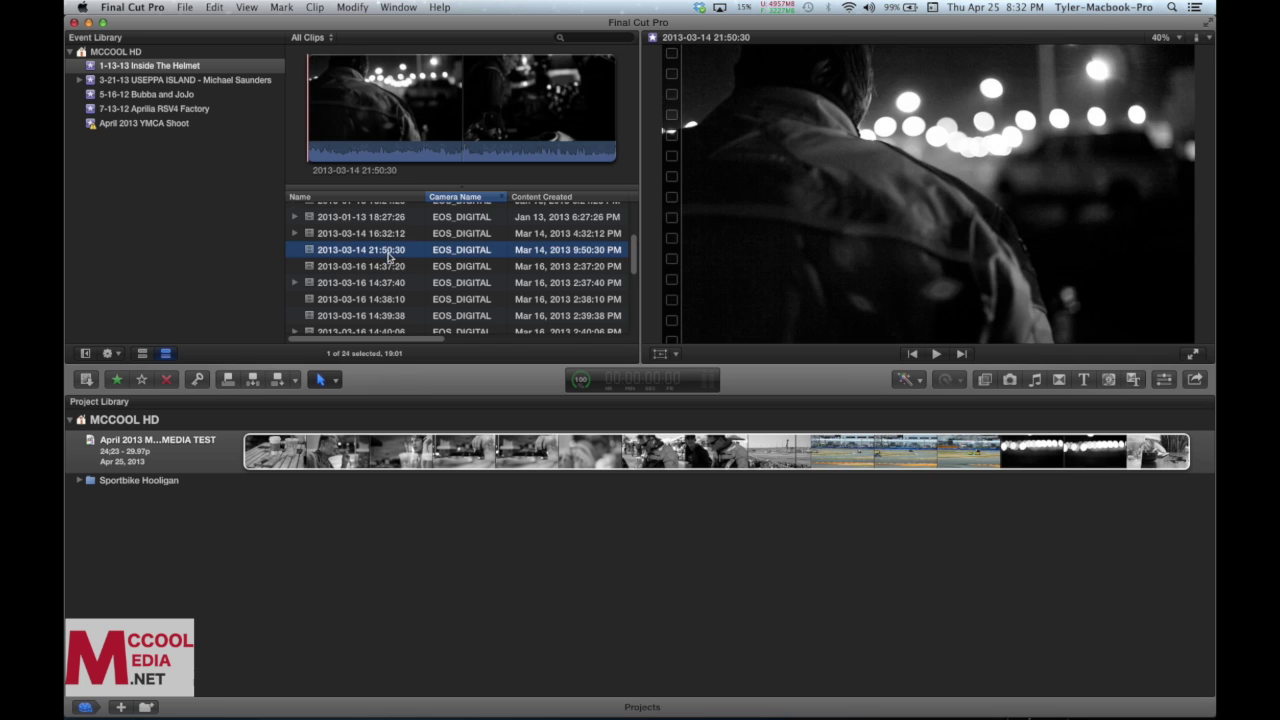
{"action": "scroll", "coordinate": [390, 258], "scroll_direction": "up", "scroll_amount": 5}
{"action": "left_click", "coordinate": [388, 212]}
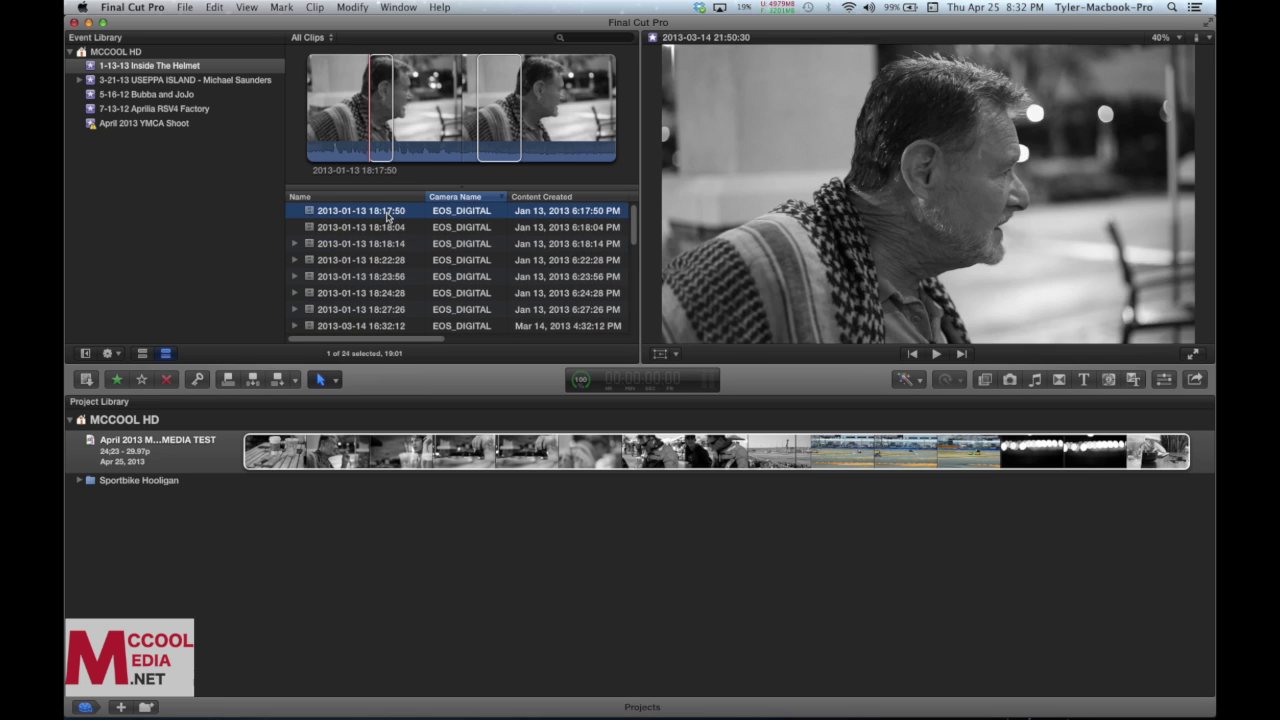
{"action": "key", "text": "Down"}
{"action": "key", "text": "Down"}
{"action": "key", "text": "Down"}
{"action": "key", "text": "Down"}
{"action": "key", "text": "Down"}
{"action": "key", "text": "Down"}
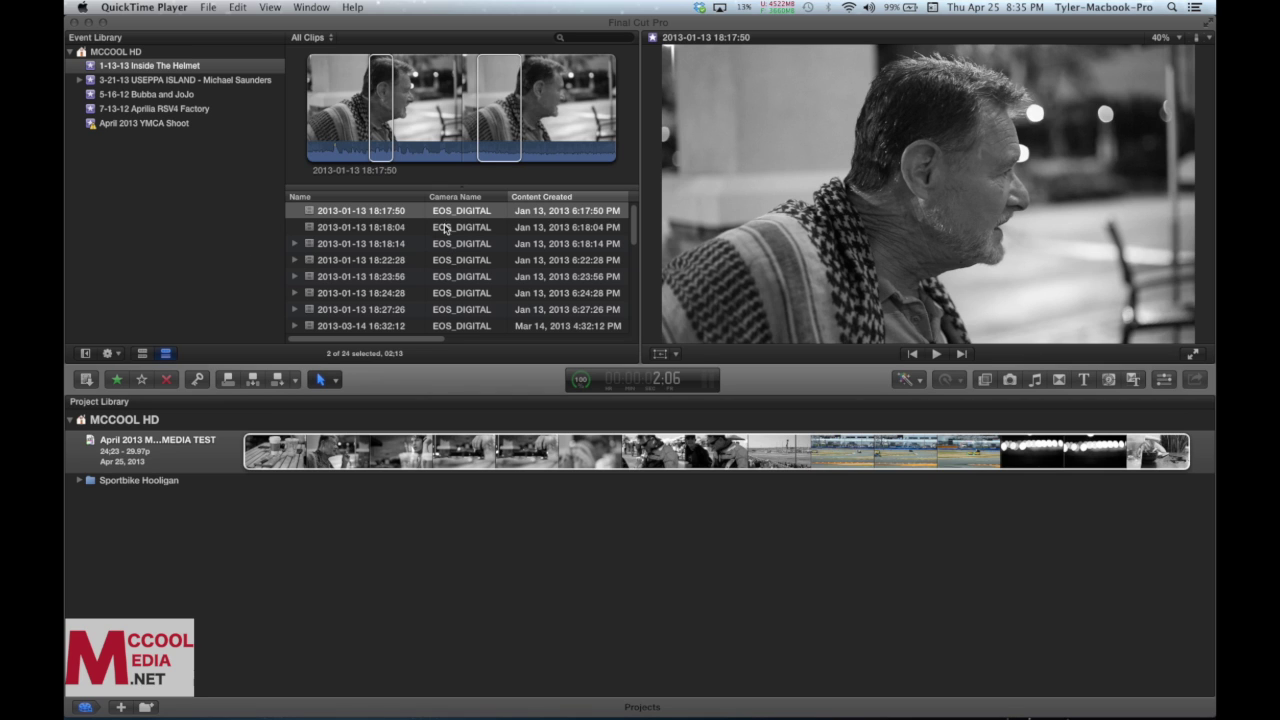
Step: Scroll across the list's columns and bring the clip list back to its top
{"action": "scroll", "coordinate": [455, 235], "scroll_direction": "down", "scroll_amount": 3}
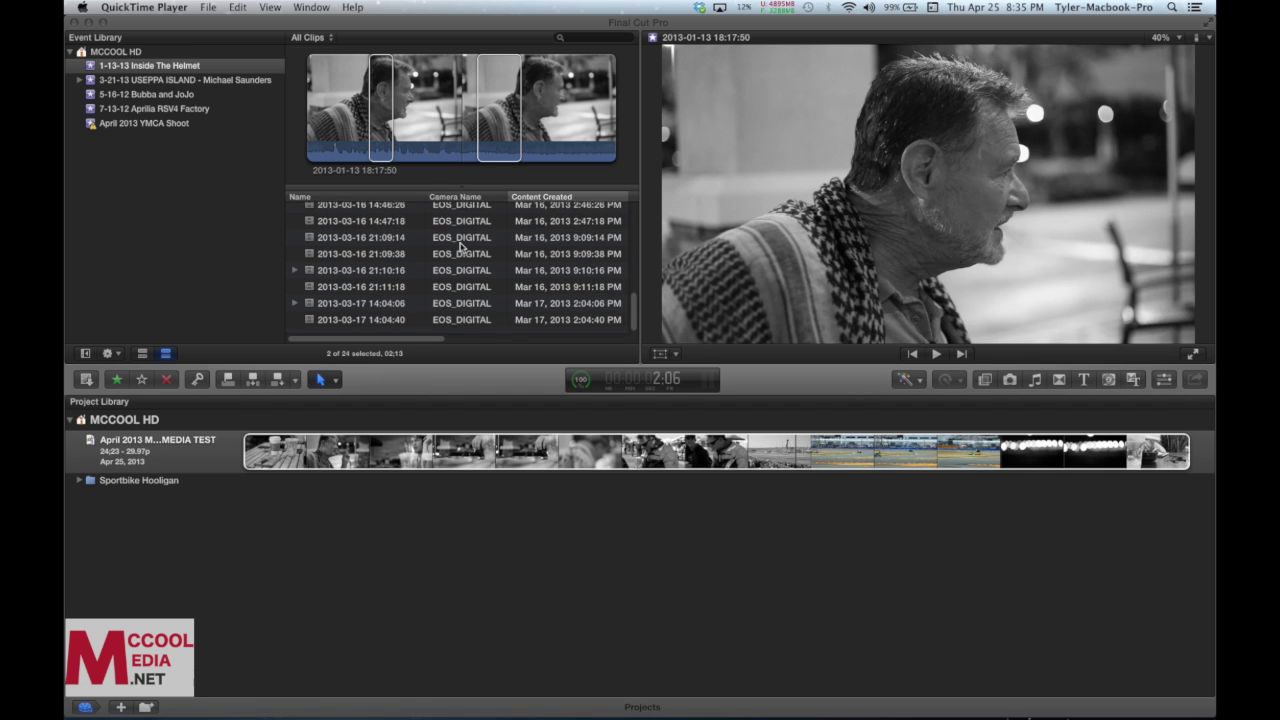
{"action": "scroll", "coordinate": [461, 245], "scroll_direction": "up", "scroll_amount": 4}
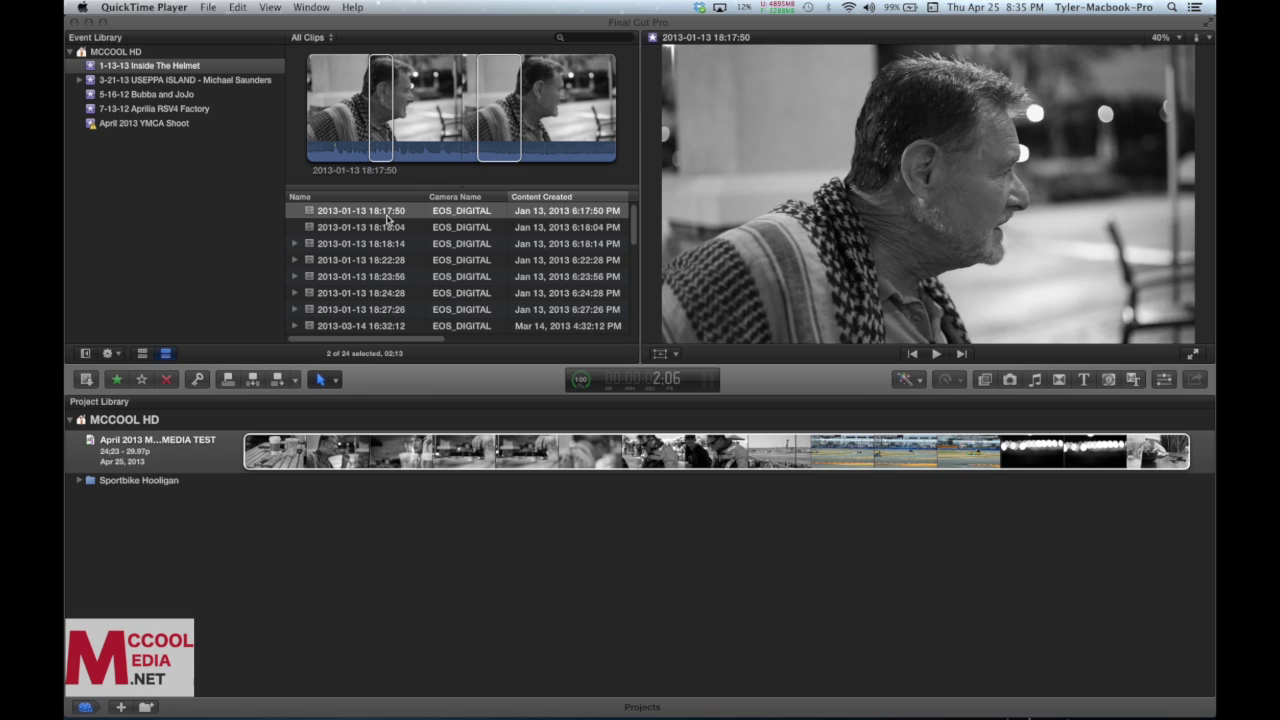
{"action": "scroll", "coordinate": [410, 252], "scroll_direction": "right", "scroll_amount": 6}
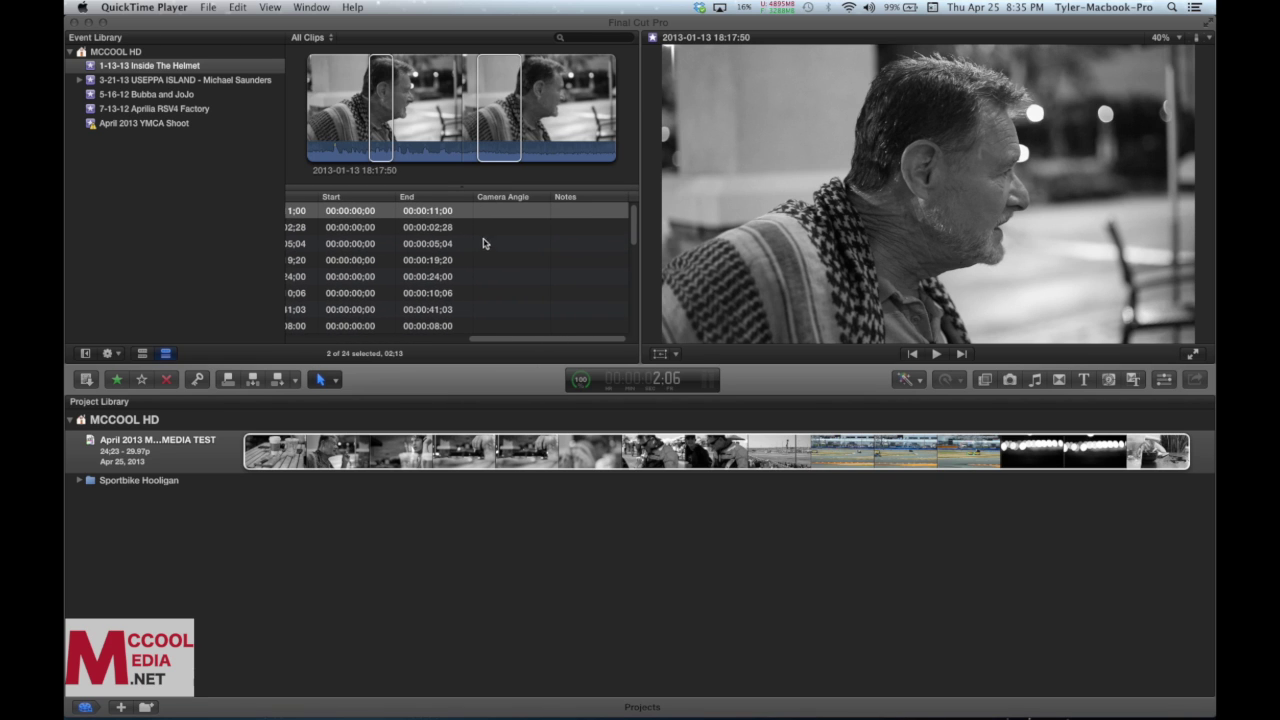
{"action": "scroll", "coordinate": [510, 258], "scroll_direction": "left", "scroll_amount": 6}
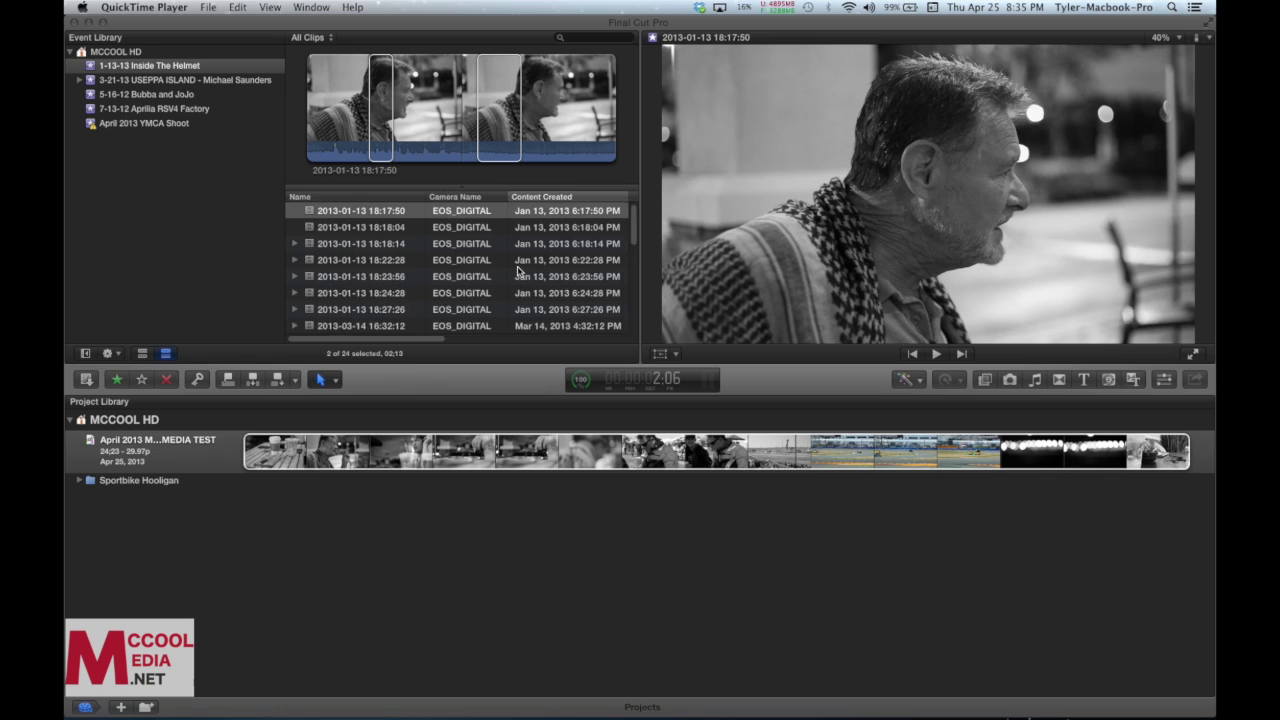
{"action": "left_click", "coordinate": [411, 275]}
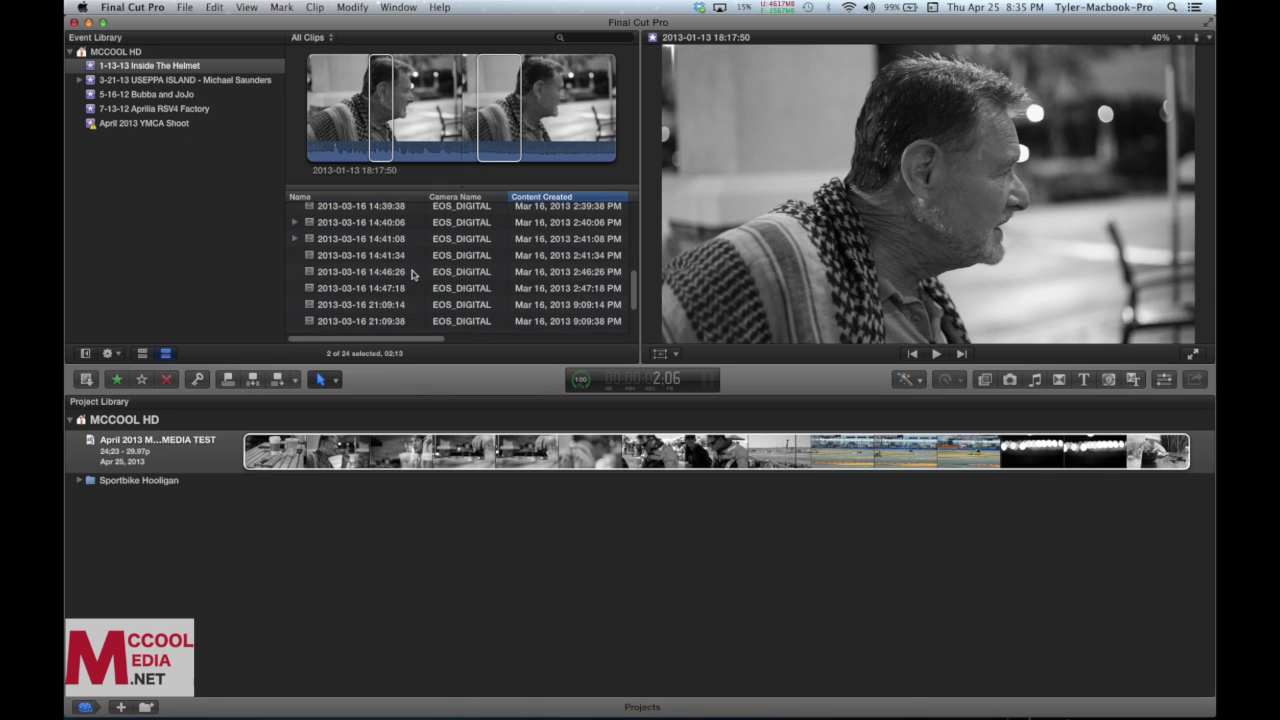
{"action": "scroll", "coordinate": [411, 273], "scroll_direction": "up", "scroll_amount": 10}
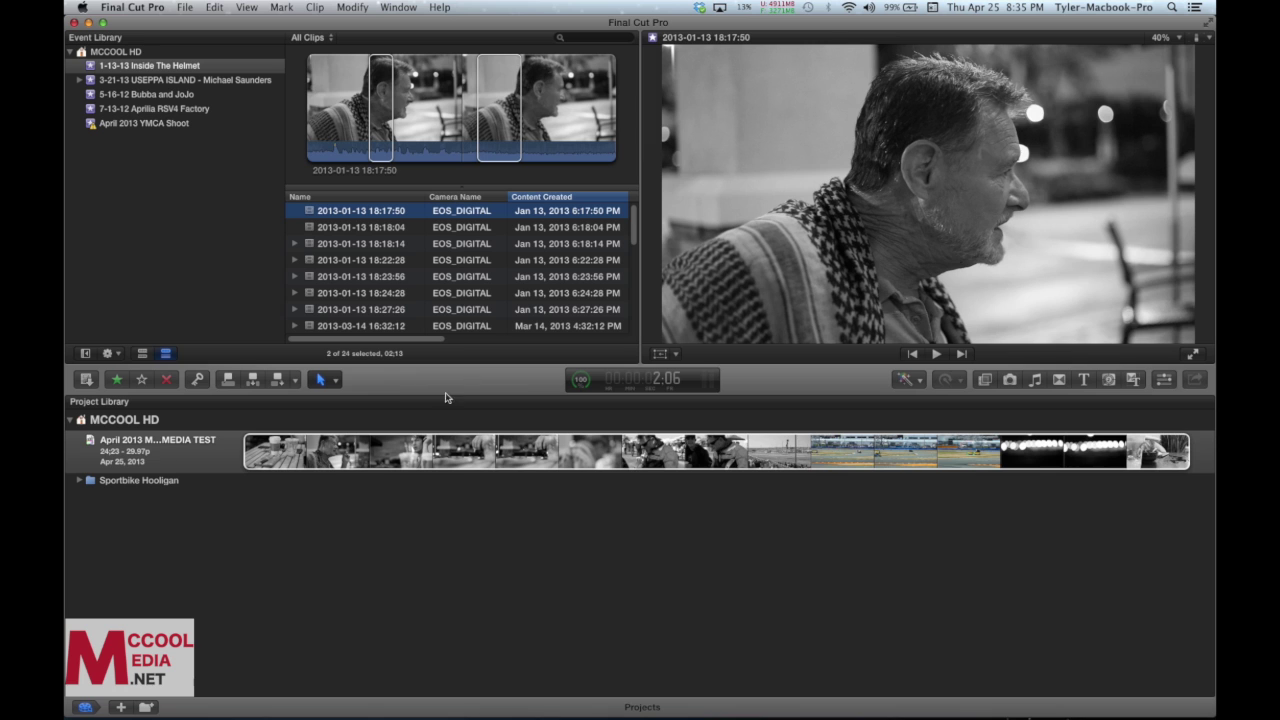
{"action": "left_click", "coordinate": [87, 380]}
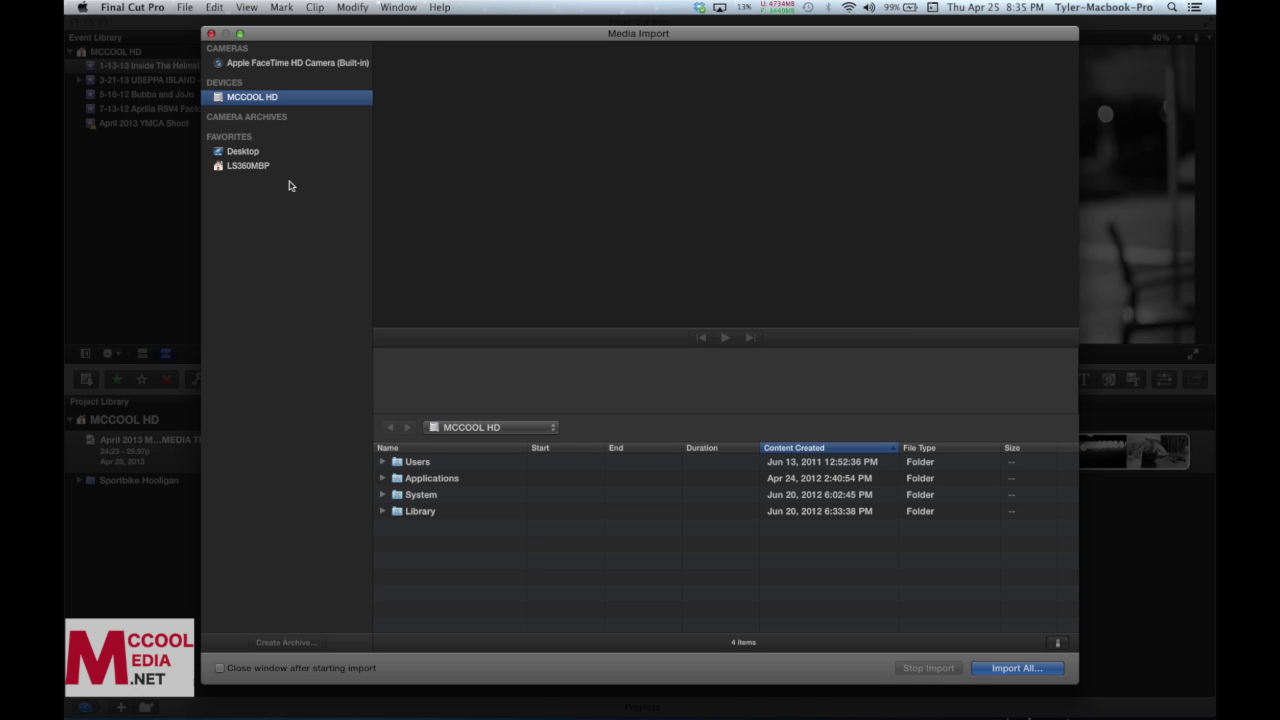
{"action": "left_click", "coordinate": [212, 36]}
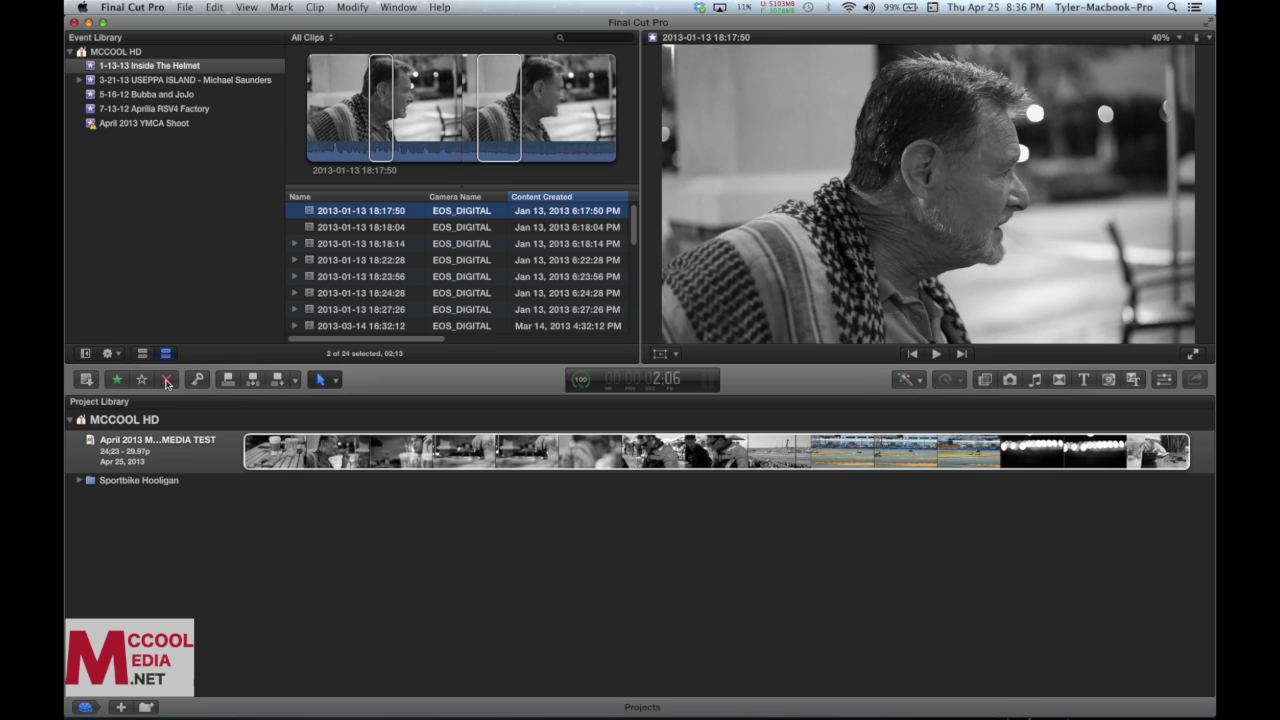
{"action": "left_click", "coordinate": [368, 131]}
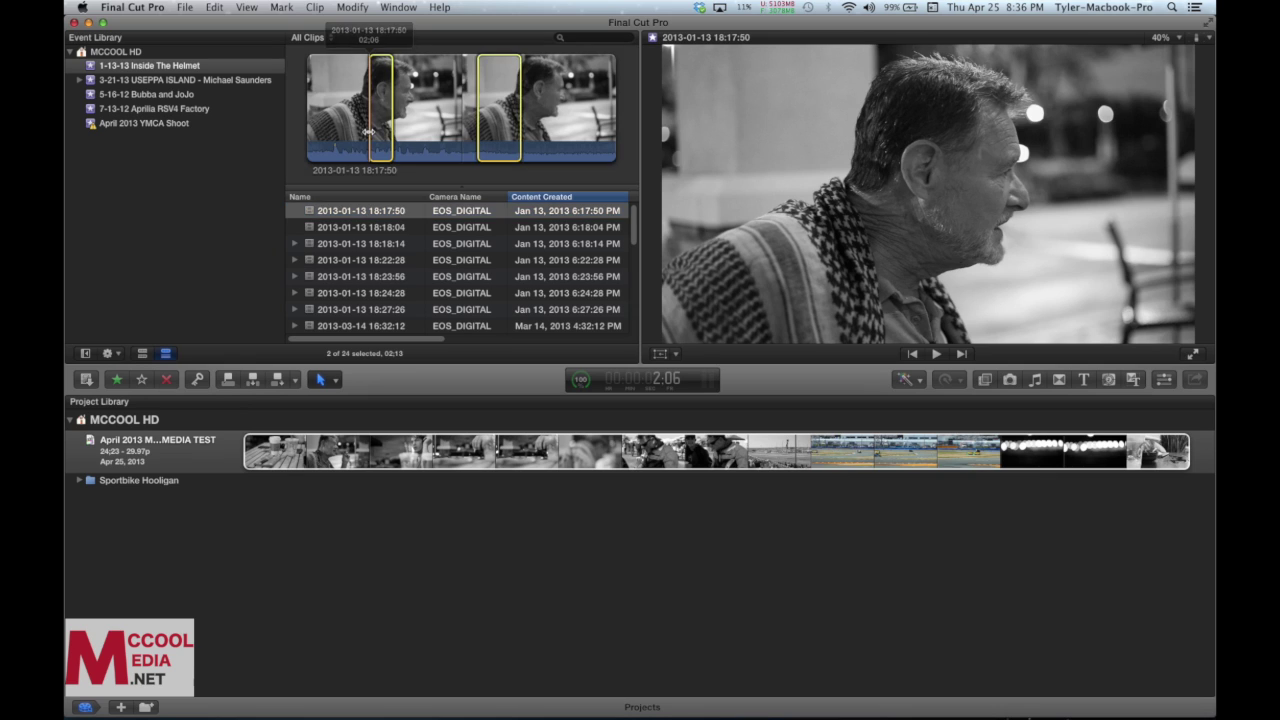
{"action": "left_click", "coordinate": [199, 381]}
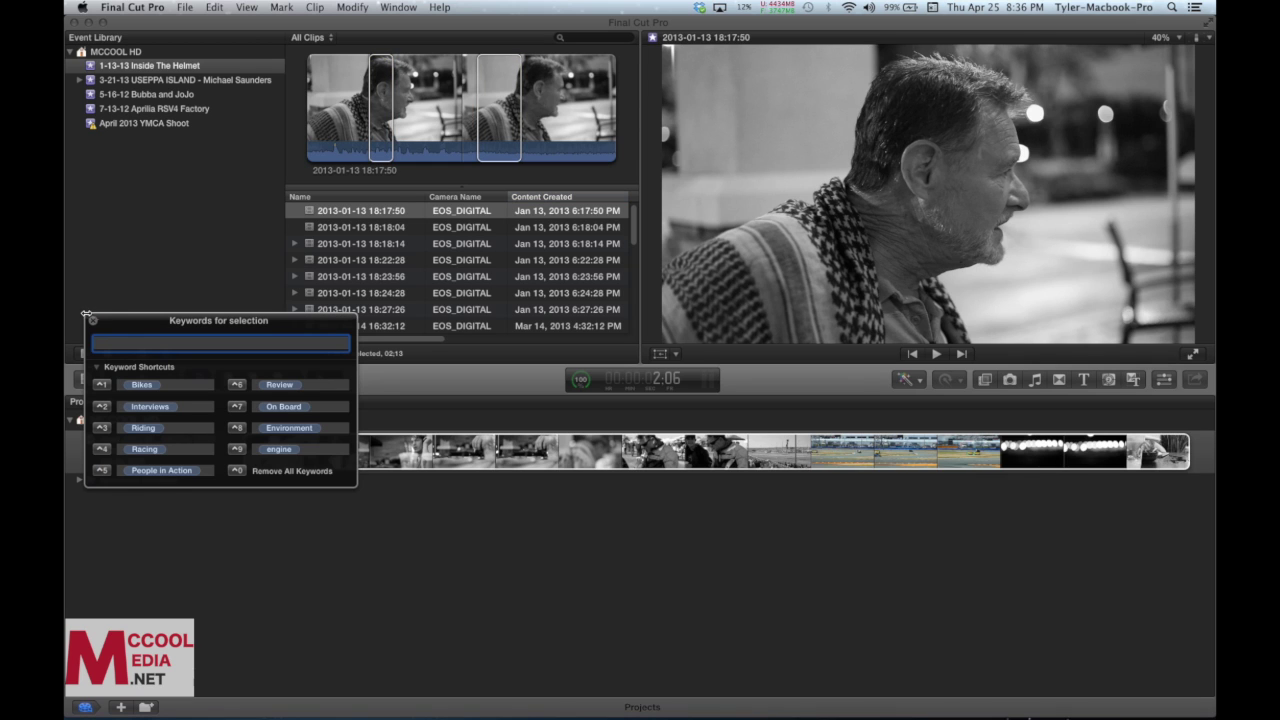
{"action": "left_click", "coordinate": [124, 326]}
{"action": "left_click_drag", "start_coordinate": [124, 326], "coordinate": [265, 361]}
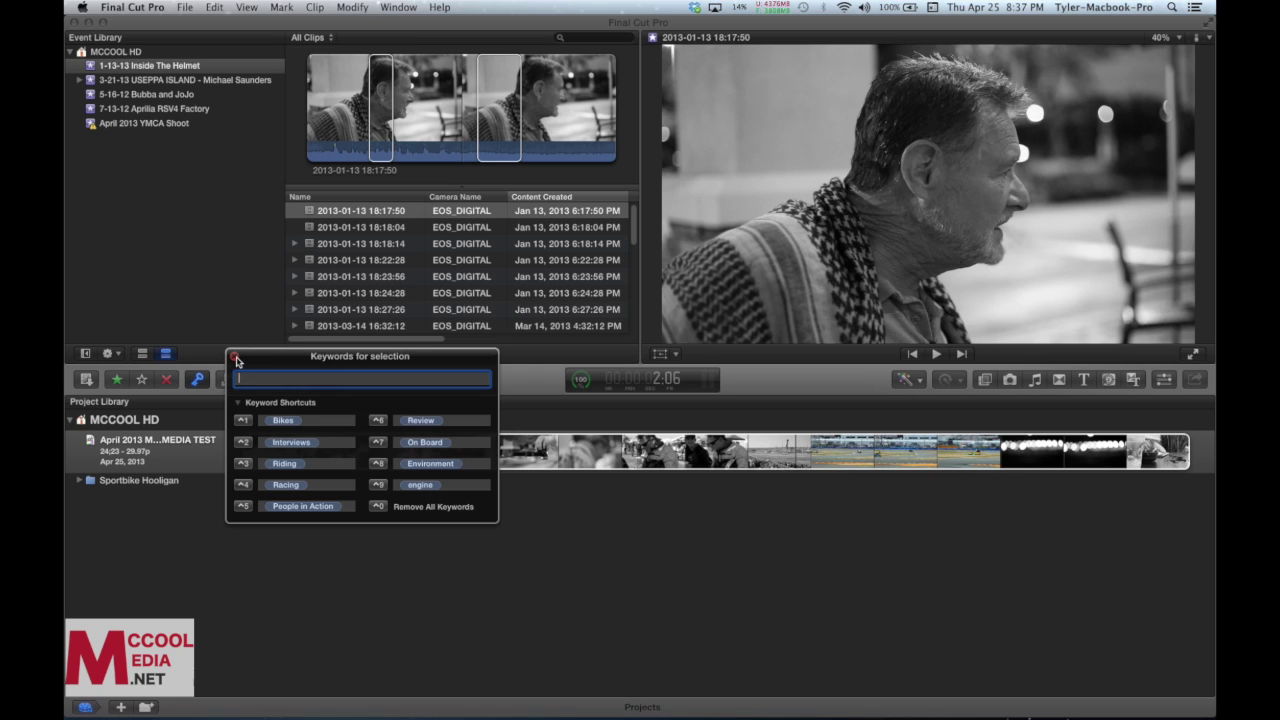
{"action": "left_click_drag", "start_coordinate": [294, 358], "coordinate": [306, 400]}
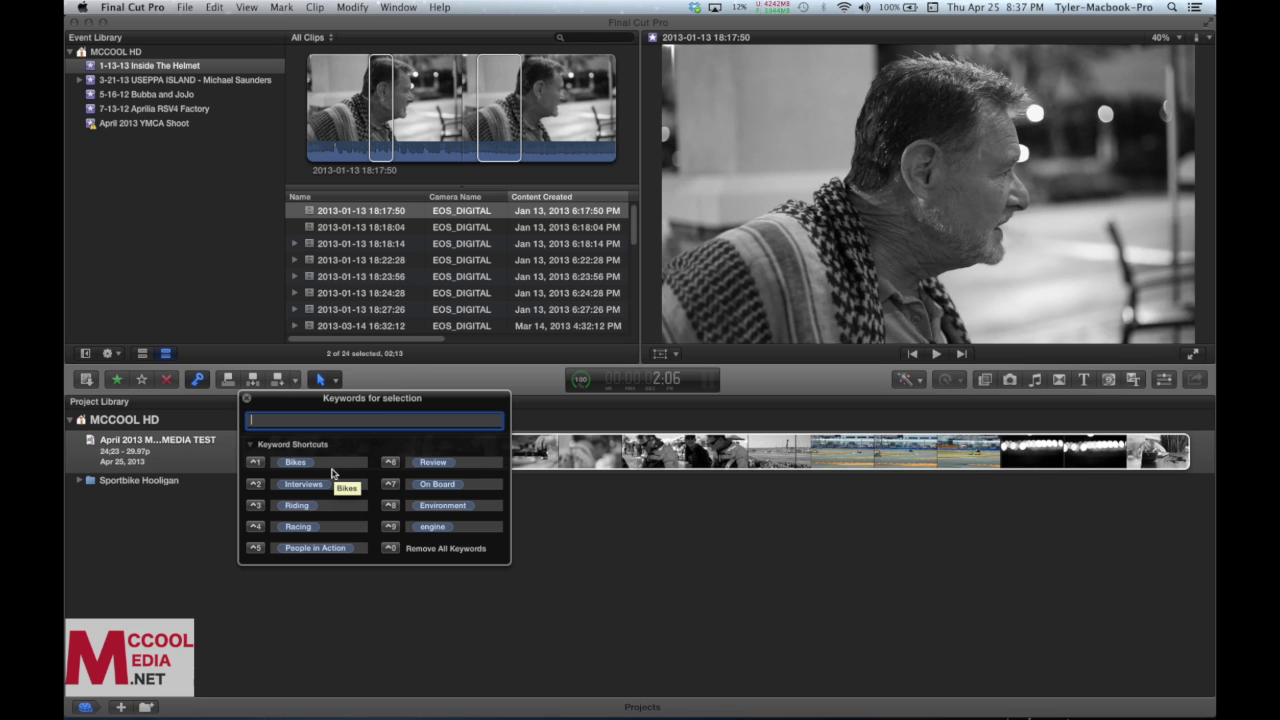
{"action": "left_click_drag", "start_coordinate": [287, 399], "coordinate": [286, 397]}
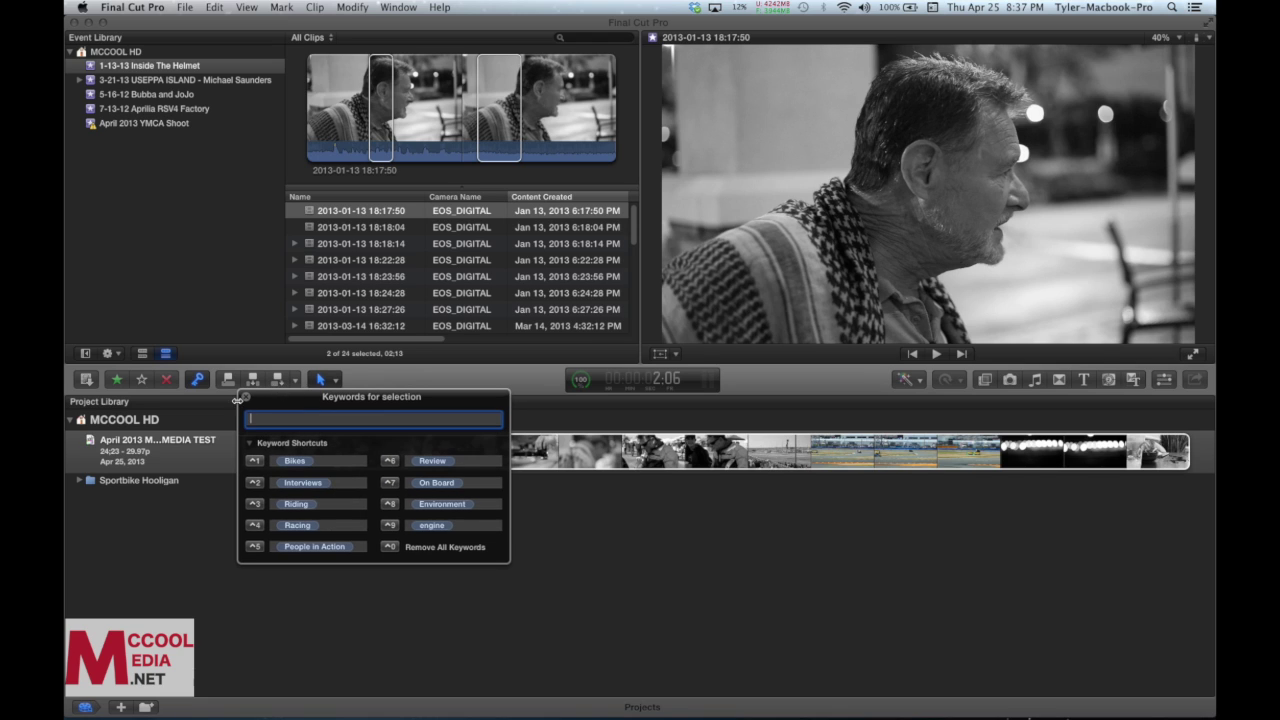
{"action": "left_click", "coordinate": [239, 399]}
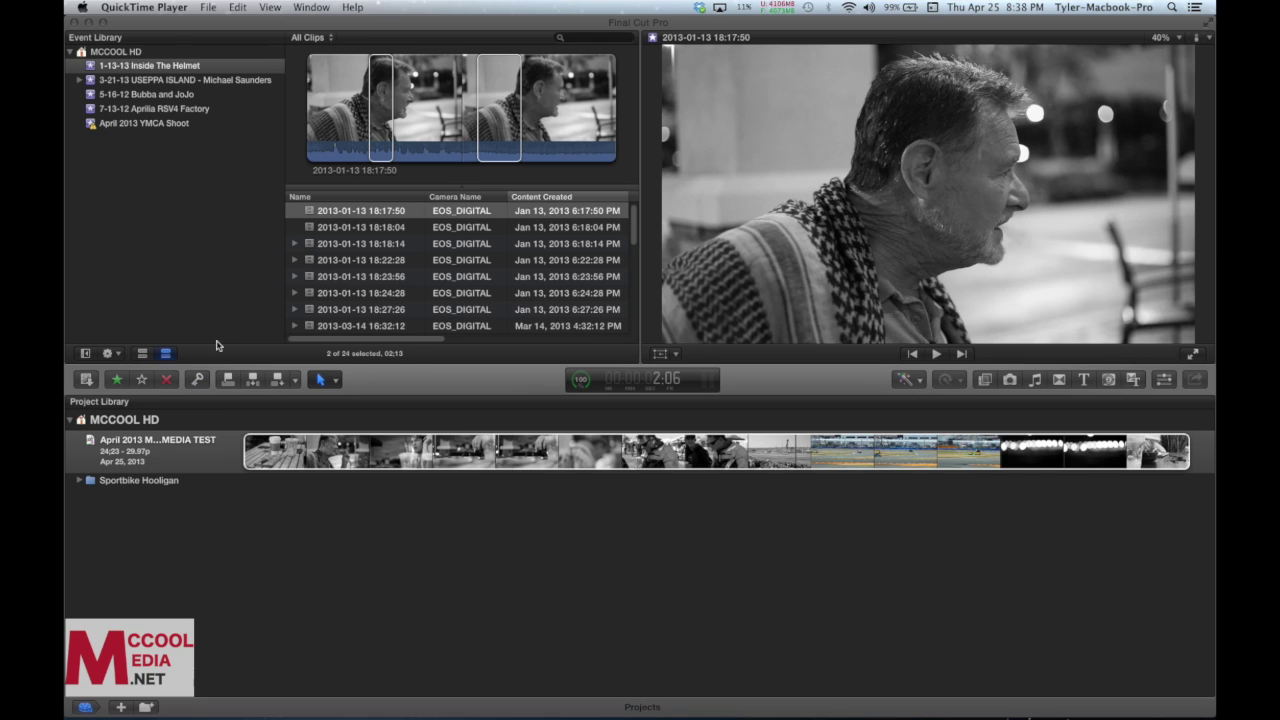
Step: Open the Tools pop-up menu next to the Select tool in the toolbar
{"action": "left_click", "coordinate": [336, 382]}
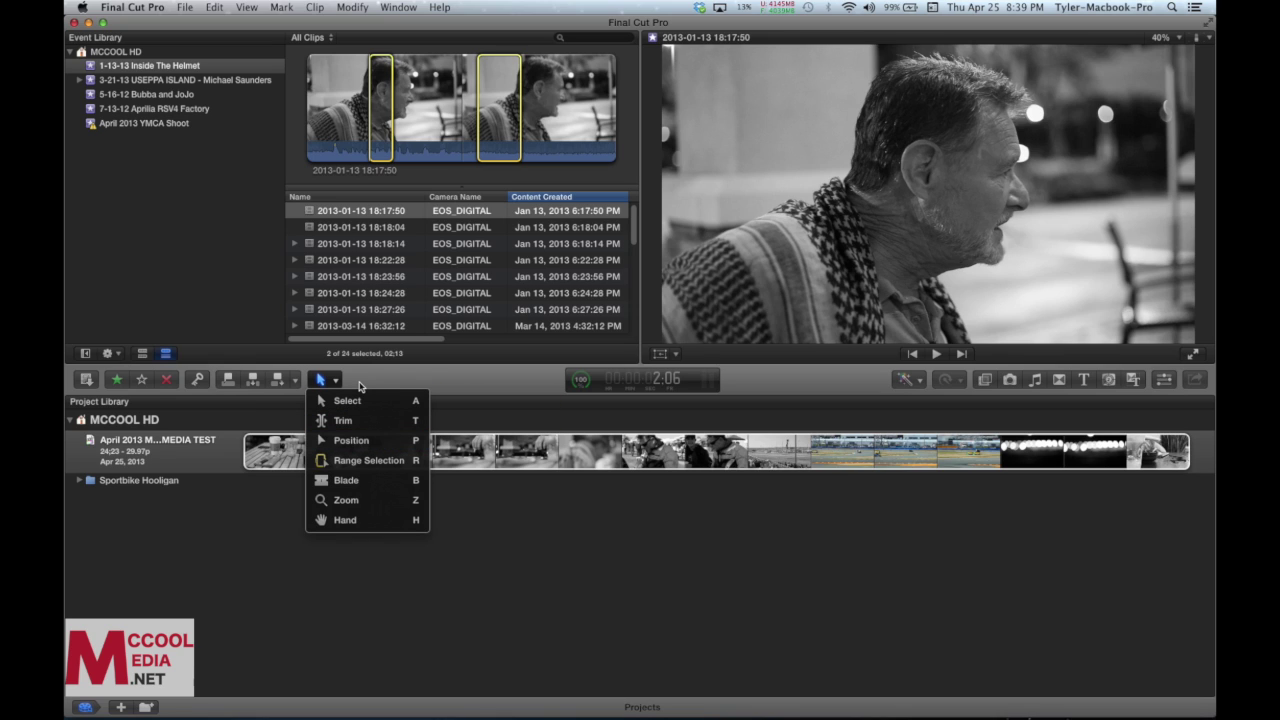
Step: Close the Tools menu, view and close the Background Tasks window, then select the next clip
{"action": "left_click", "coordinate": [359, 386]}
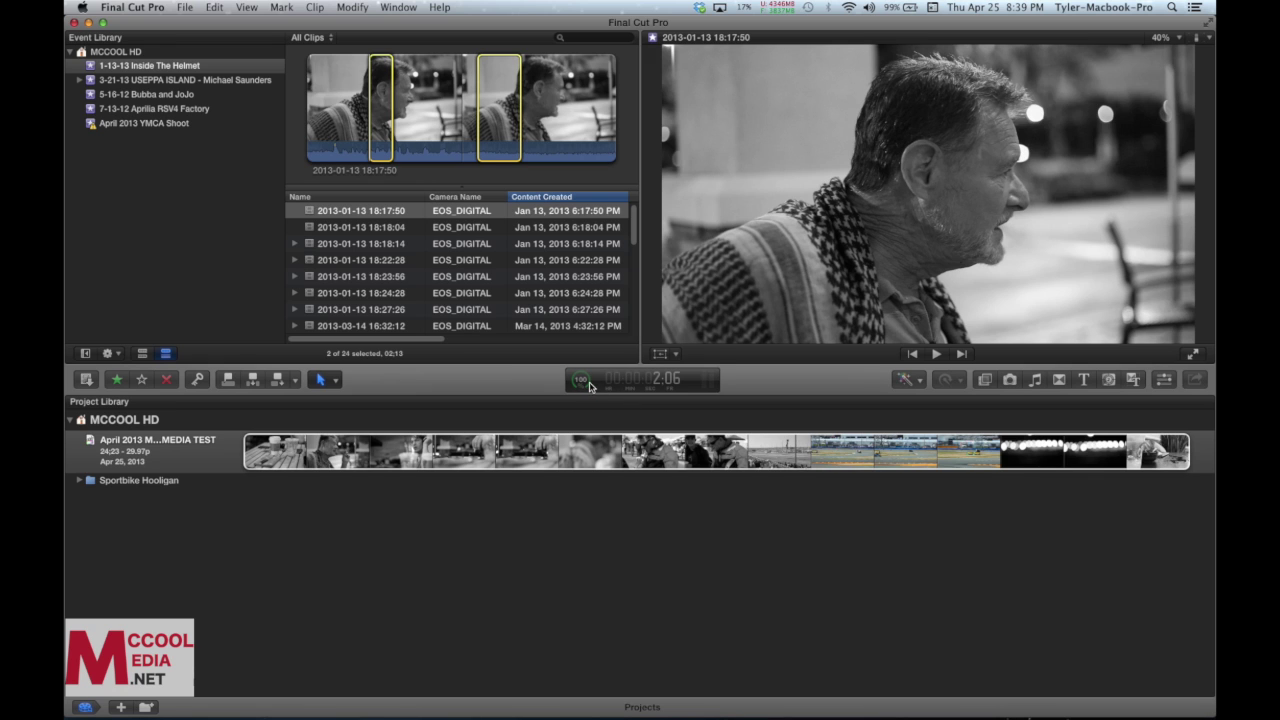
{"action": "left_click", "coordinate": [581, 381]}
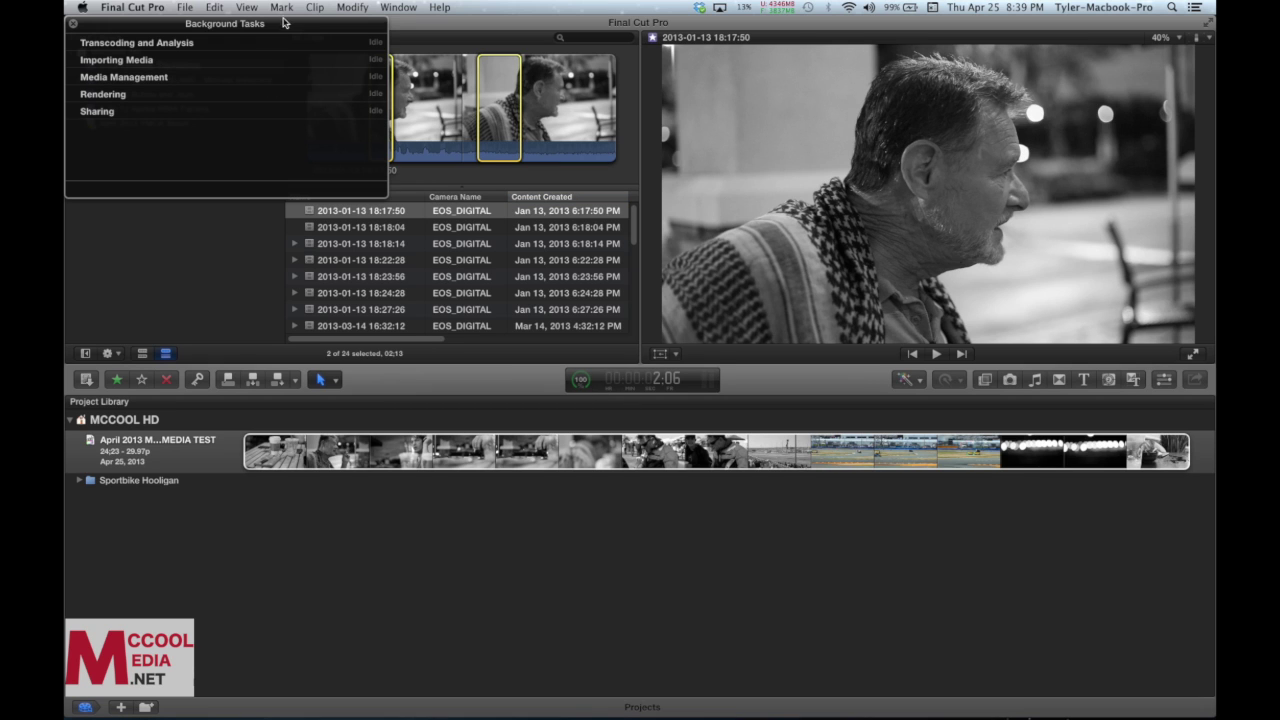
{"action": "left_click_drag", "start_coordinate": [285, 26], "coordinate": [495, 147]}
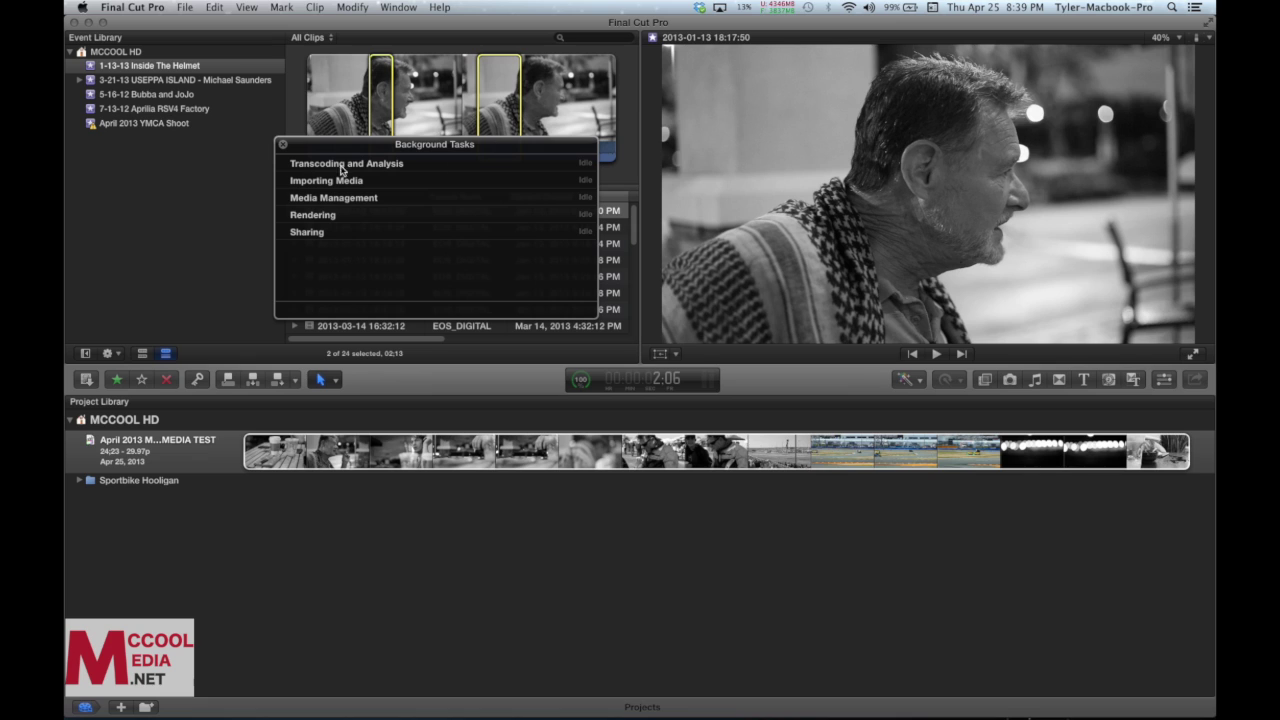
{"action": "left_click", "coordinate": [282, 146]}
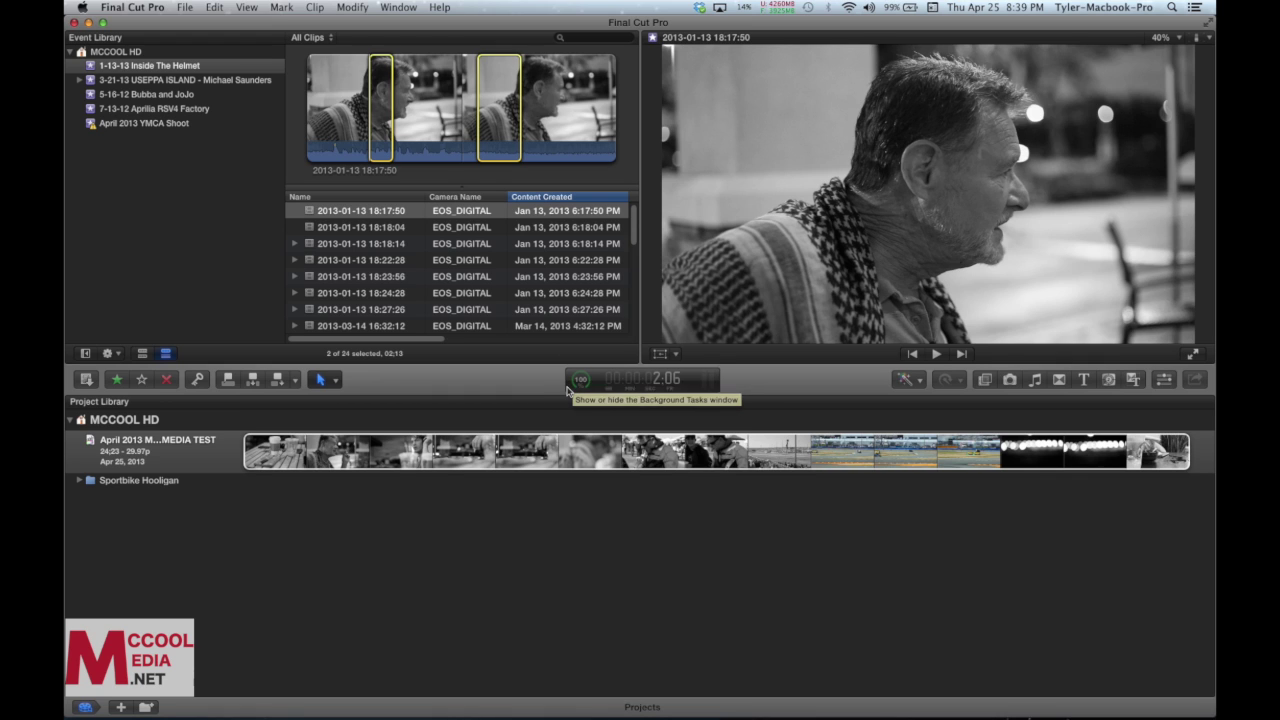
{"action": "key", "text": "Down"}
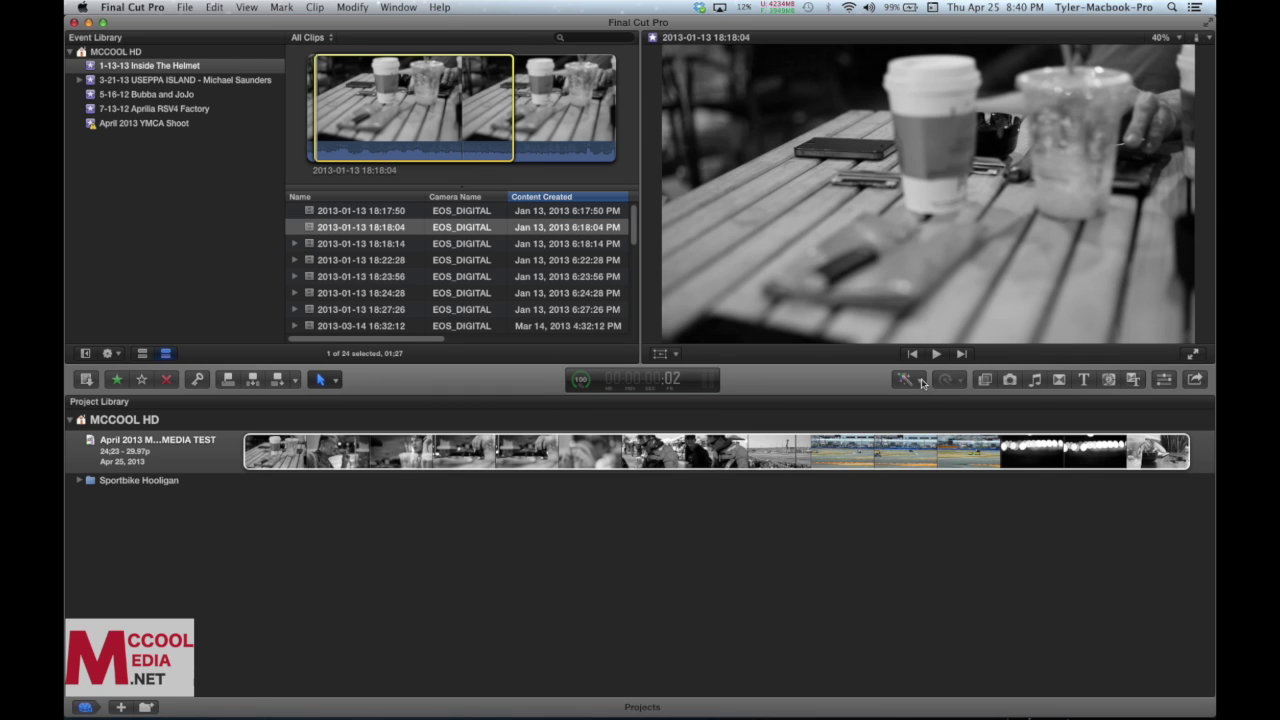
Step: Open and close the Enhancements menu of color and audio options
{"action": "left_click", "coordinate": [921, 381]}
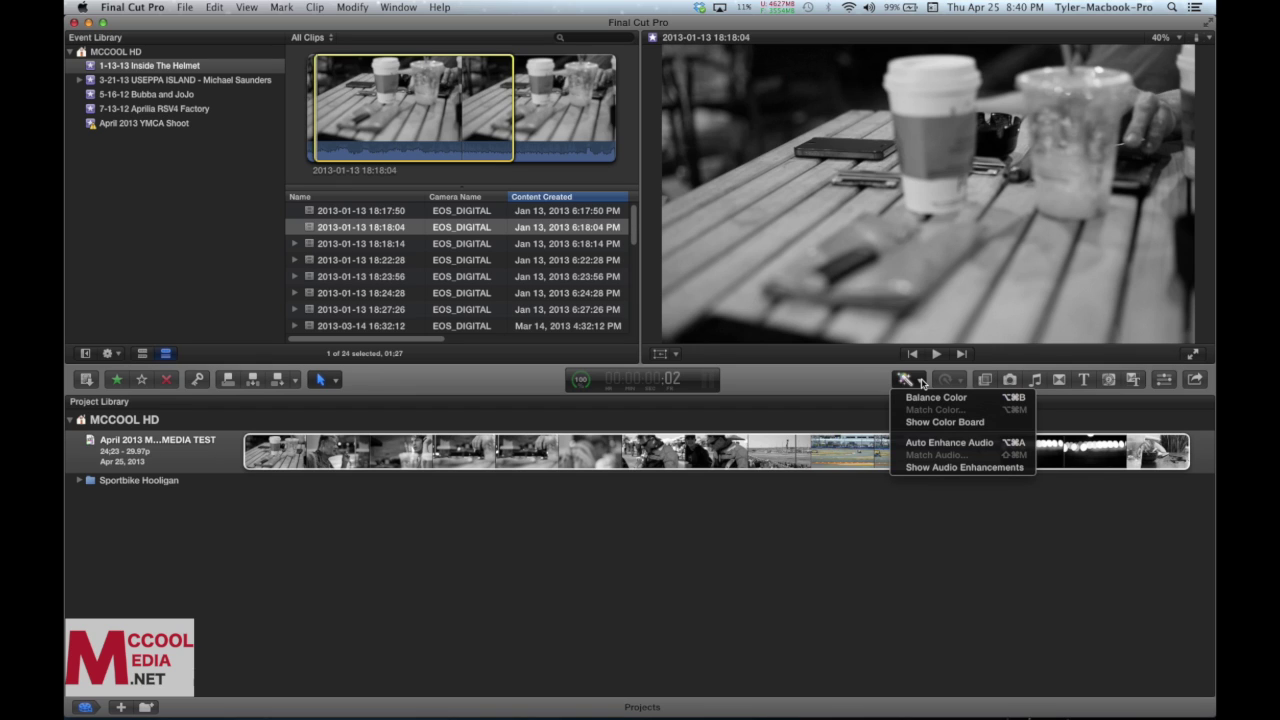
{"action": "left_click", "coordinate": [985, 382]}
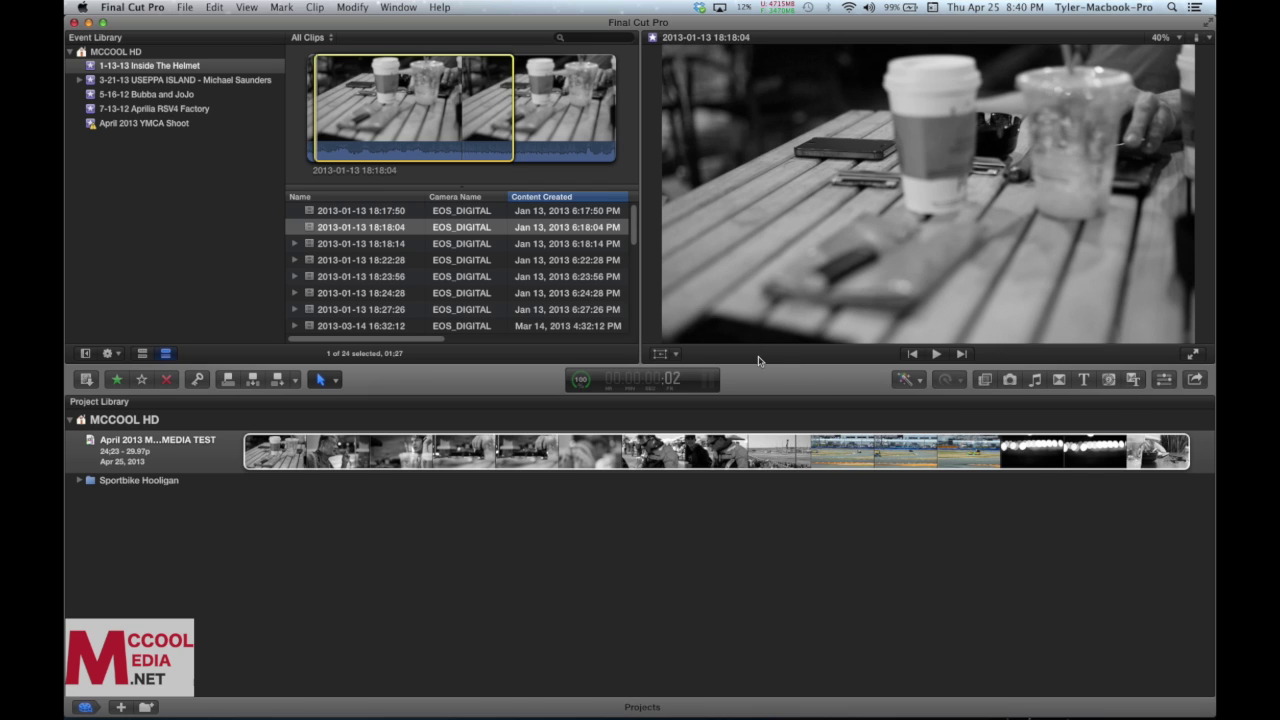
Step: Open the April 2013 MCCOOL MEDIA TEST project and set the playhead near 00:00:07
{"action": "double_click", "coordinate": [198, 463]}
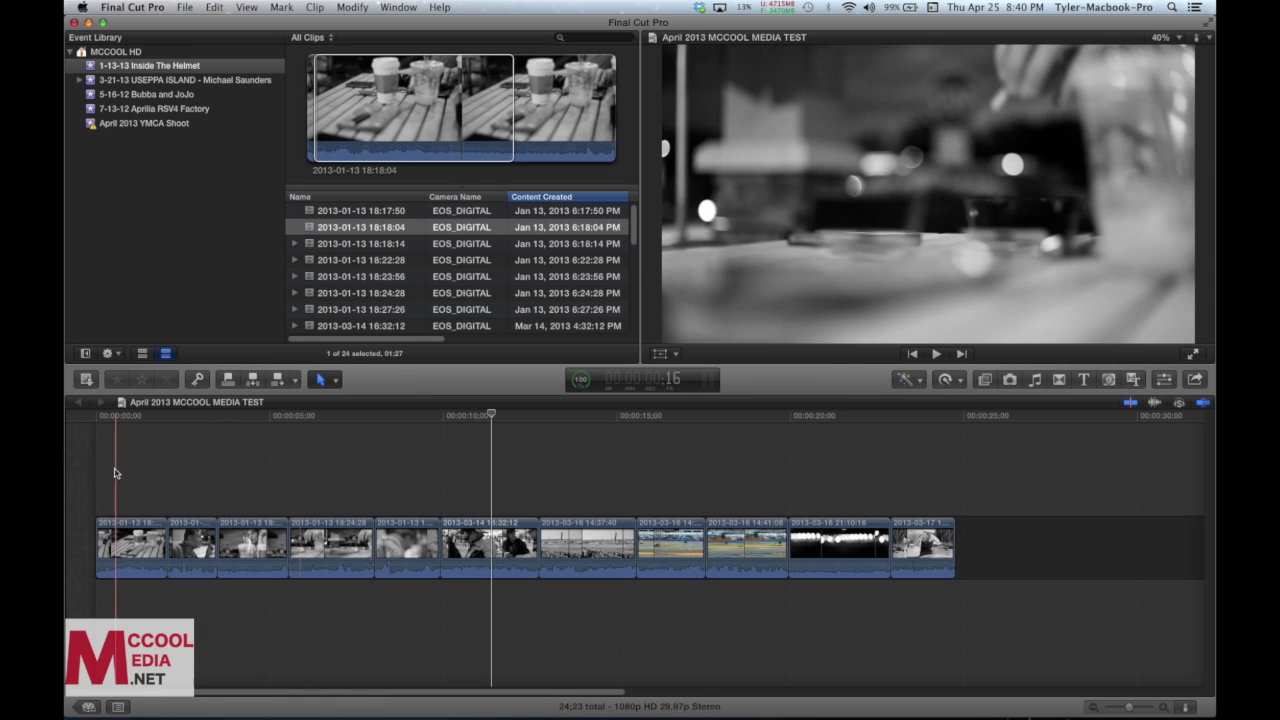
{"action": "mouse_move", "coordinate": [340, 418]}
{"action": "left_mouse_down"}
{"action": "mouse_move", "coordinate": [320, 414]}
{"action": "mouse_move", "coordinate": [346, 416]}
{"action": "left_mouse_up"}
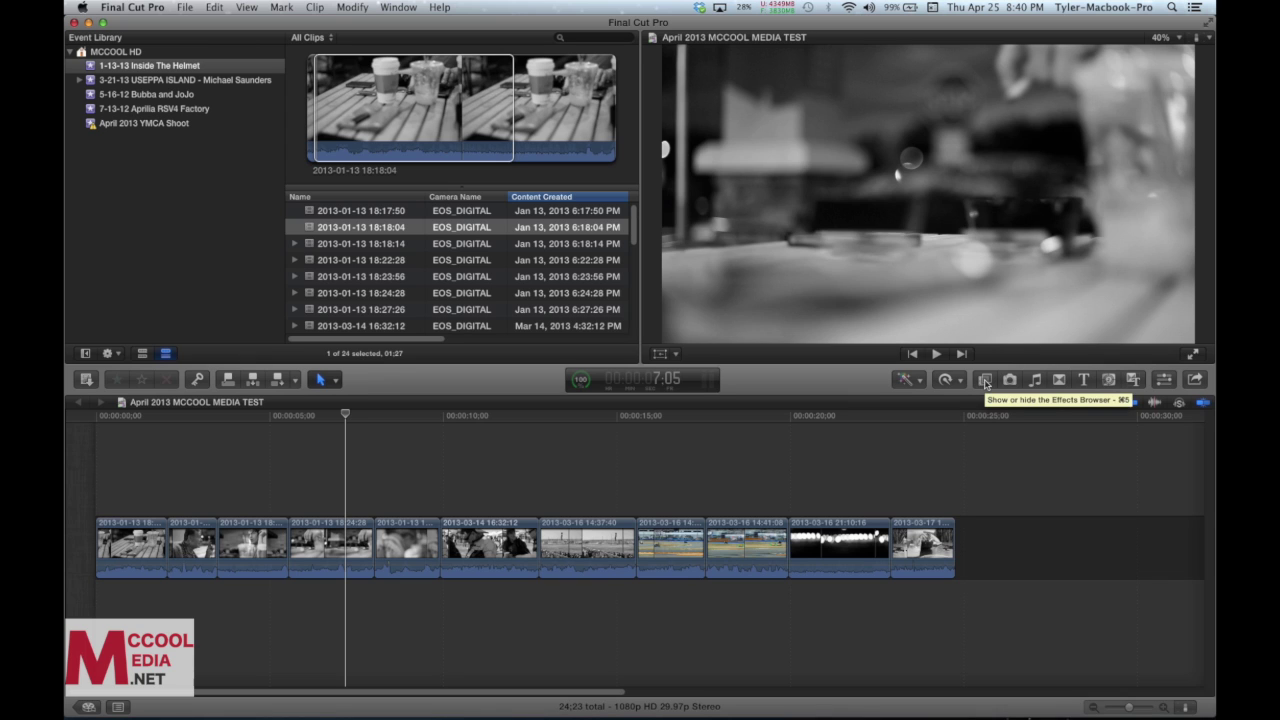
Step: Show the Effects Browser and scroll through its 712 effects and categories
{"action": "left_click", "coordinate": [985, 380]}
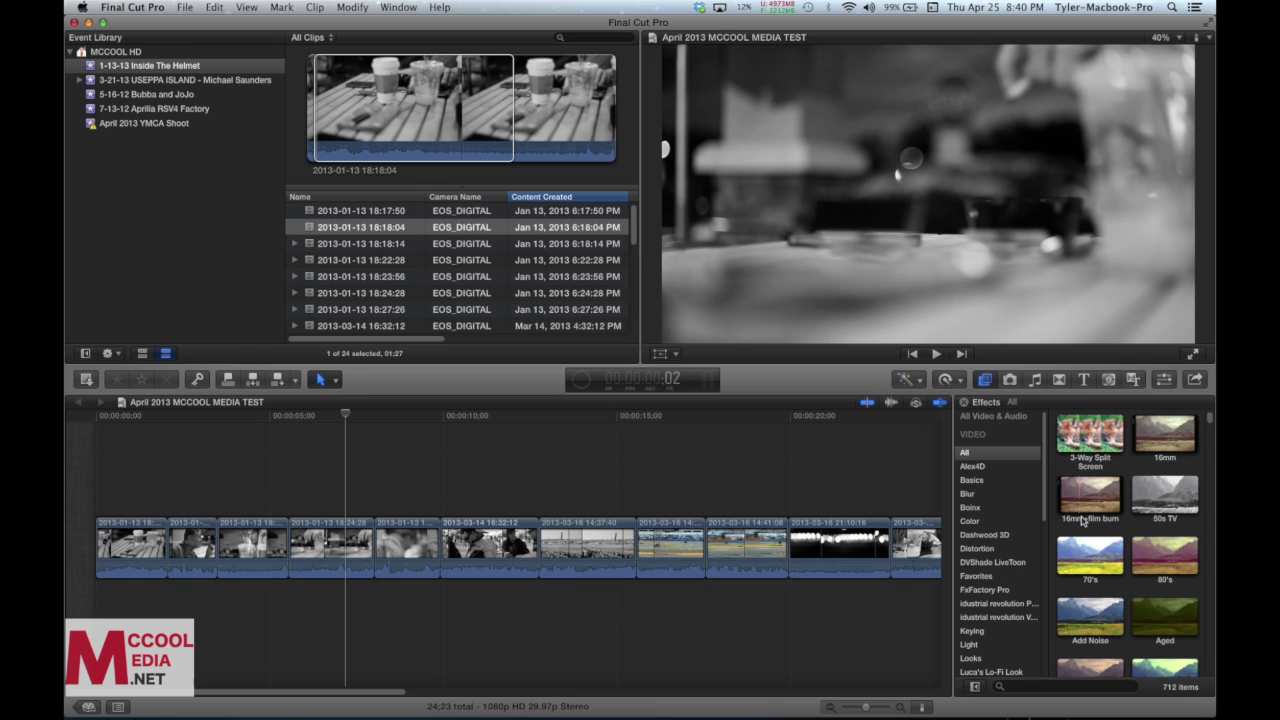
{"action": "scroll", "coordinate": [1090, 487], "scroll_direction": "down", "scroll_amount": 10}
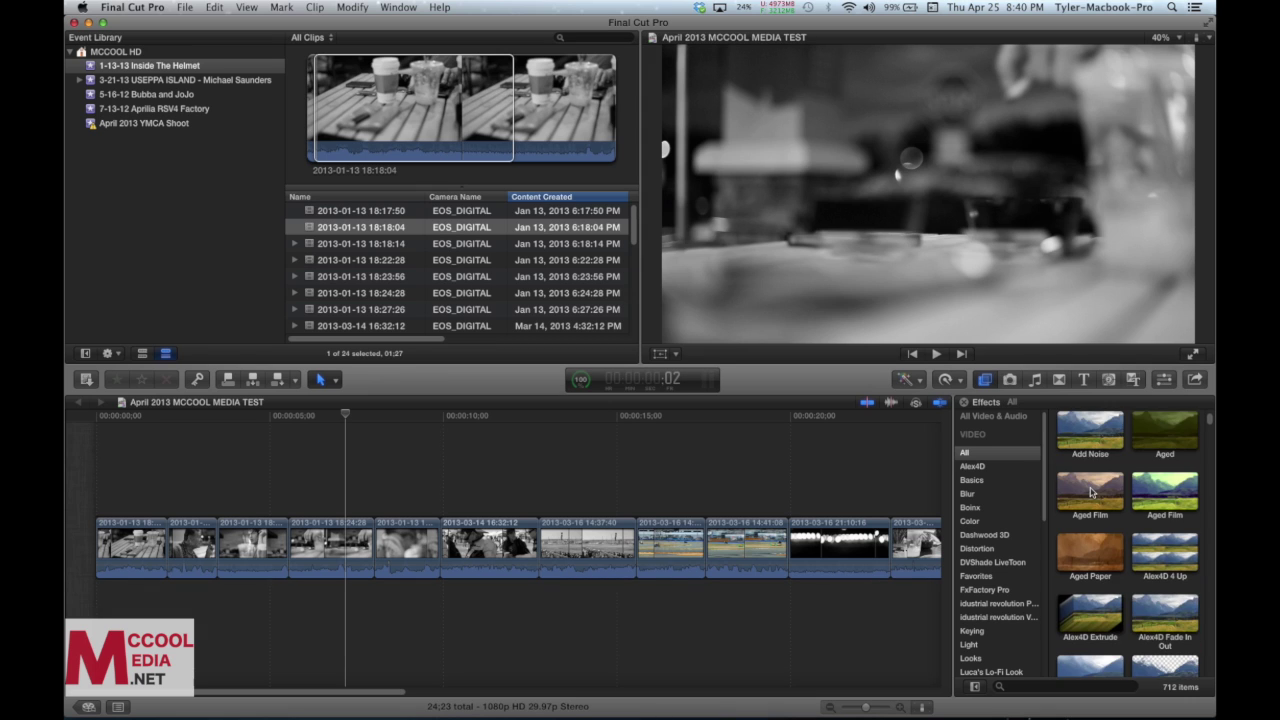
{"action": "scroll", "coordinate": [1091, 491], "scroll_direction": "up", "scroll_amount": 10}
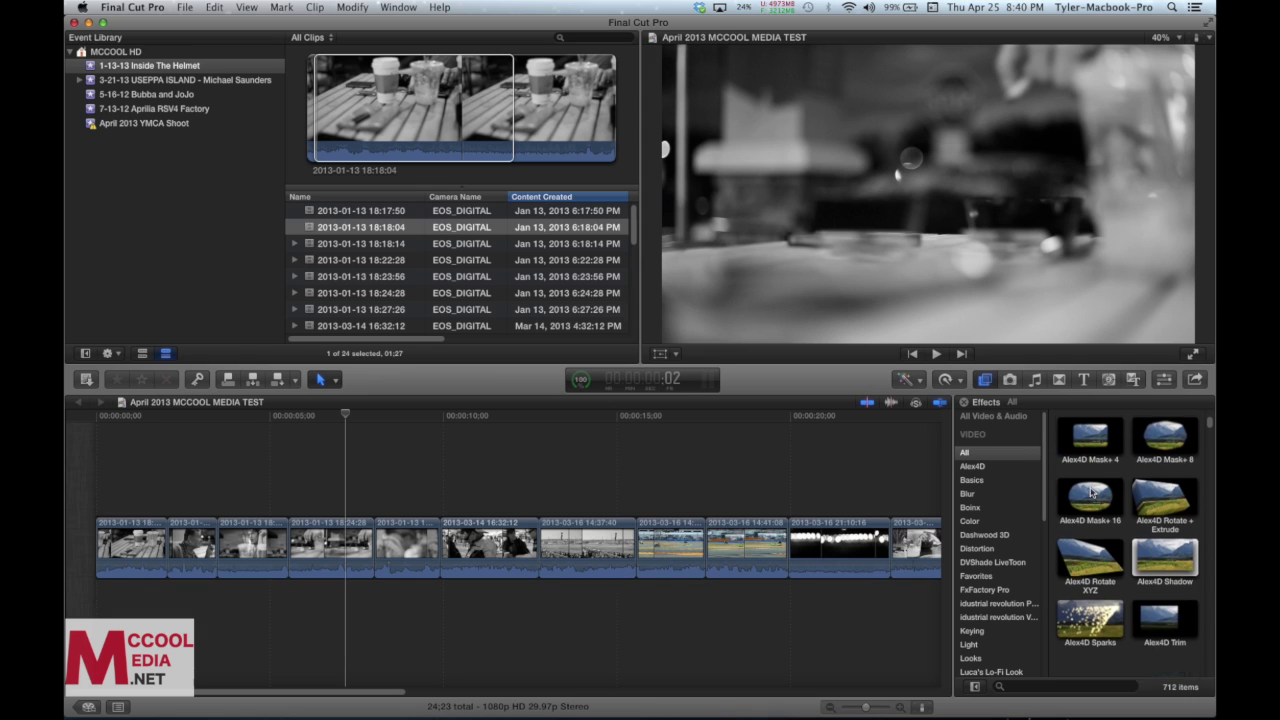
{"action": "scroll", "coordinate": [1091, 492], "scroll_direction": "down", "scroll_amount": 1}
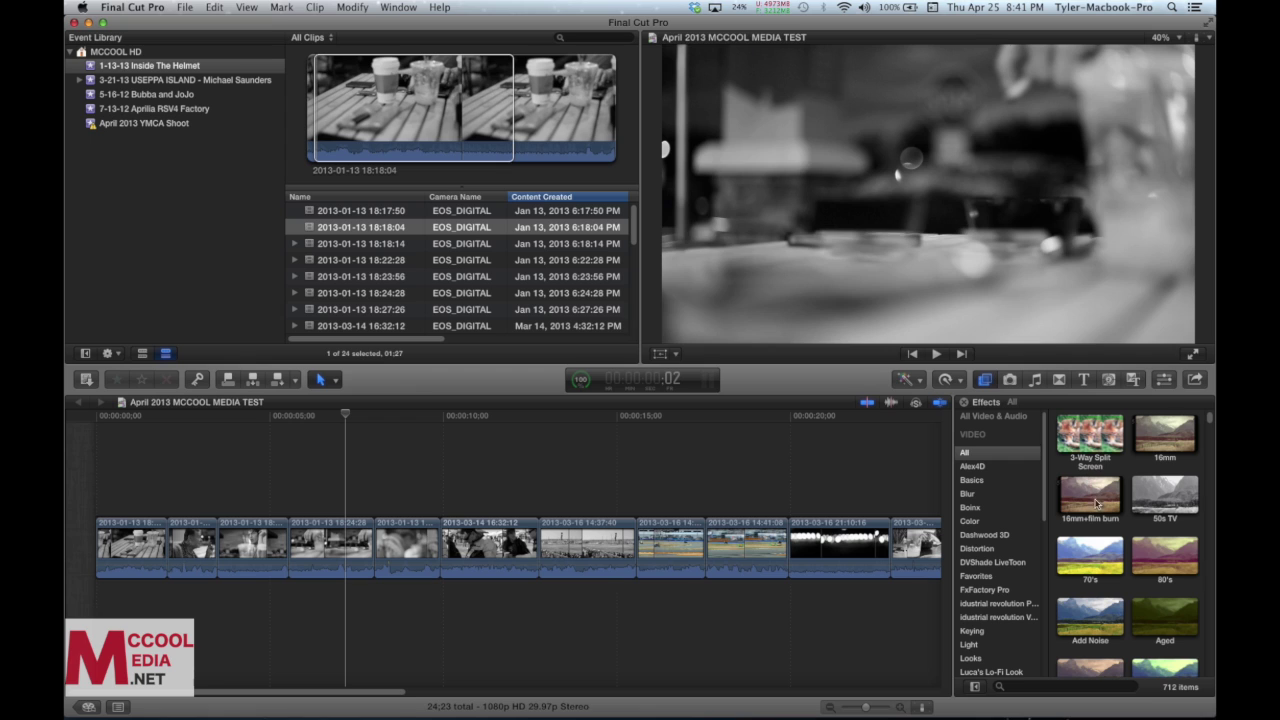
{"action": "scroll", "coordinate": [1000, 480], "scroll_direction": "down", "scroll_amount": 5}
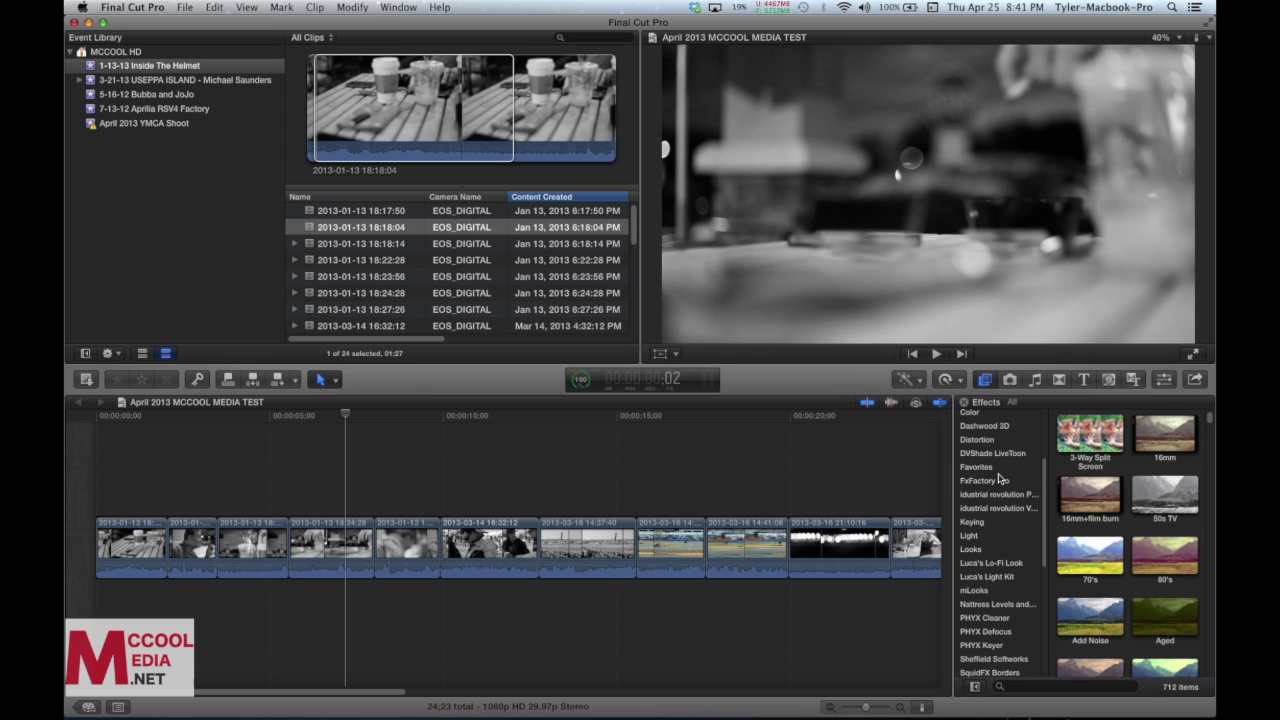
{"action": "scroll", "coordinate": [996, 515], "scroll_direction": "up", "scroll_amount": 5}
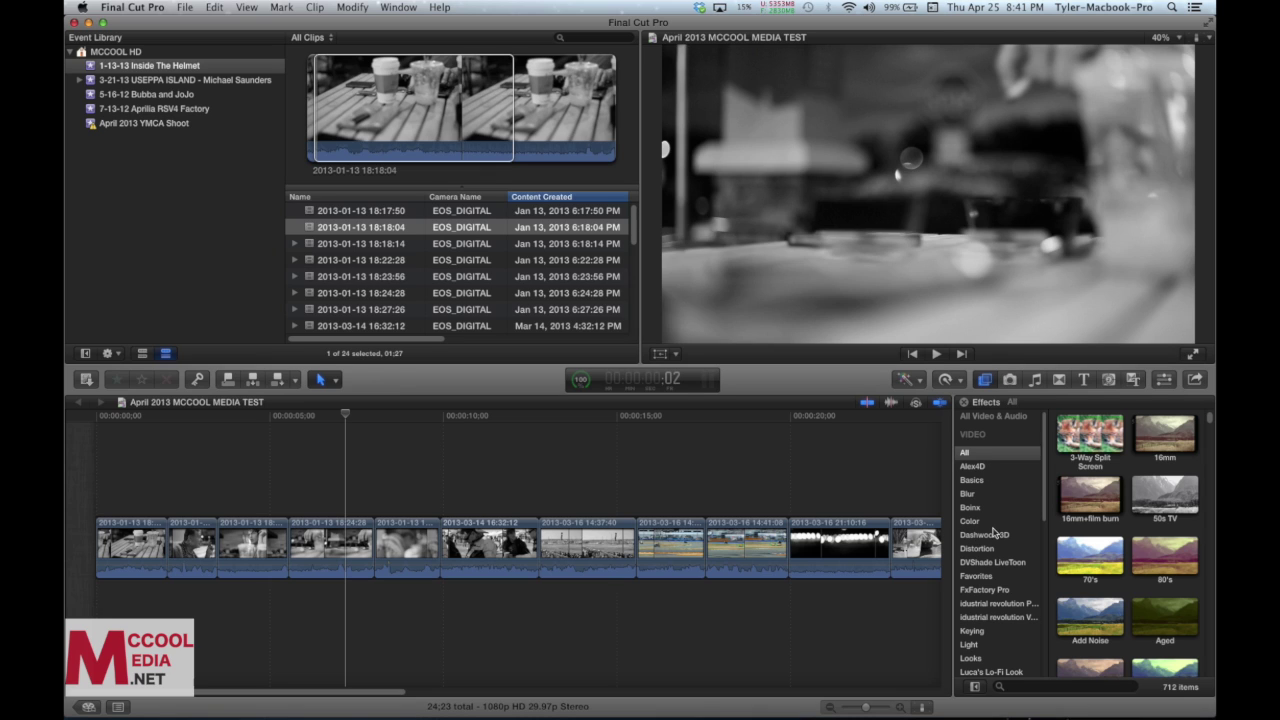
{"action": "scroll", "coordinate": [993, 532], "scroll_direction": "down", "scroll_amount": 1}
{"action": "scroll", "coordinate": [984, 481], "scroll_direction": "down", "scroll_amount": 3}
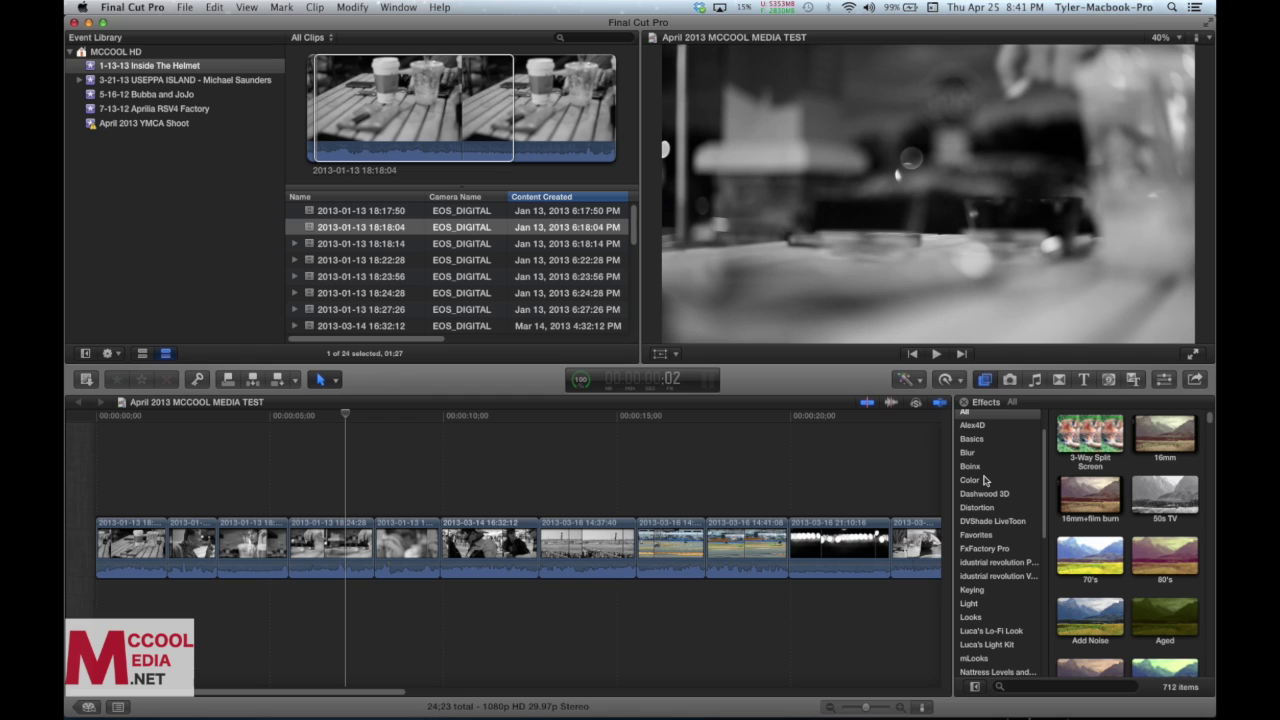
{"action": "scroll", "coordinate": [986, 482], "scroll_direction": "down", "scroll_amount": 5}
{"action": "scroll", "coordinate": [990, 485], "scroll_direction": "up", "scroll_amount": 8}
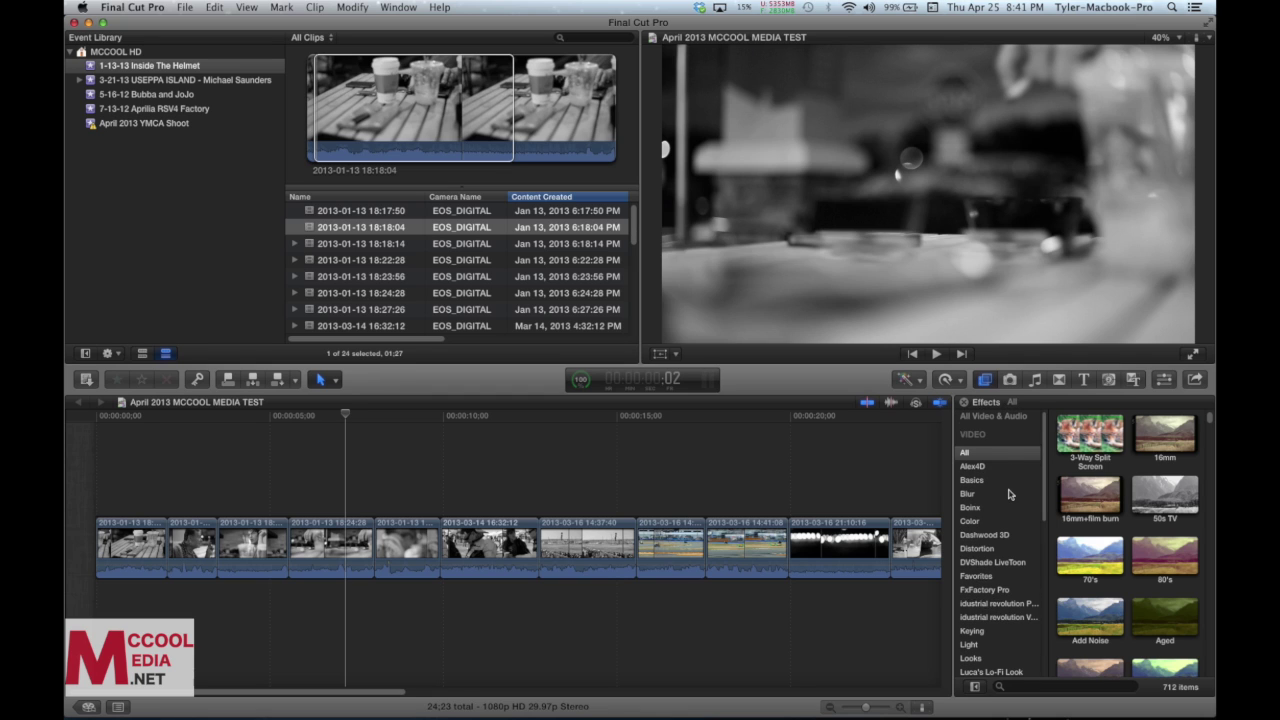
{"action": "scroll", "coordinate": [1005, 492], "scroll_direction": "down", "scroll_amount": 14}
{"action": "scroll", "coordinate": [1009, 494], "scroll_direction": "up", "scroll_amount": 12}
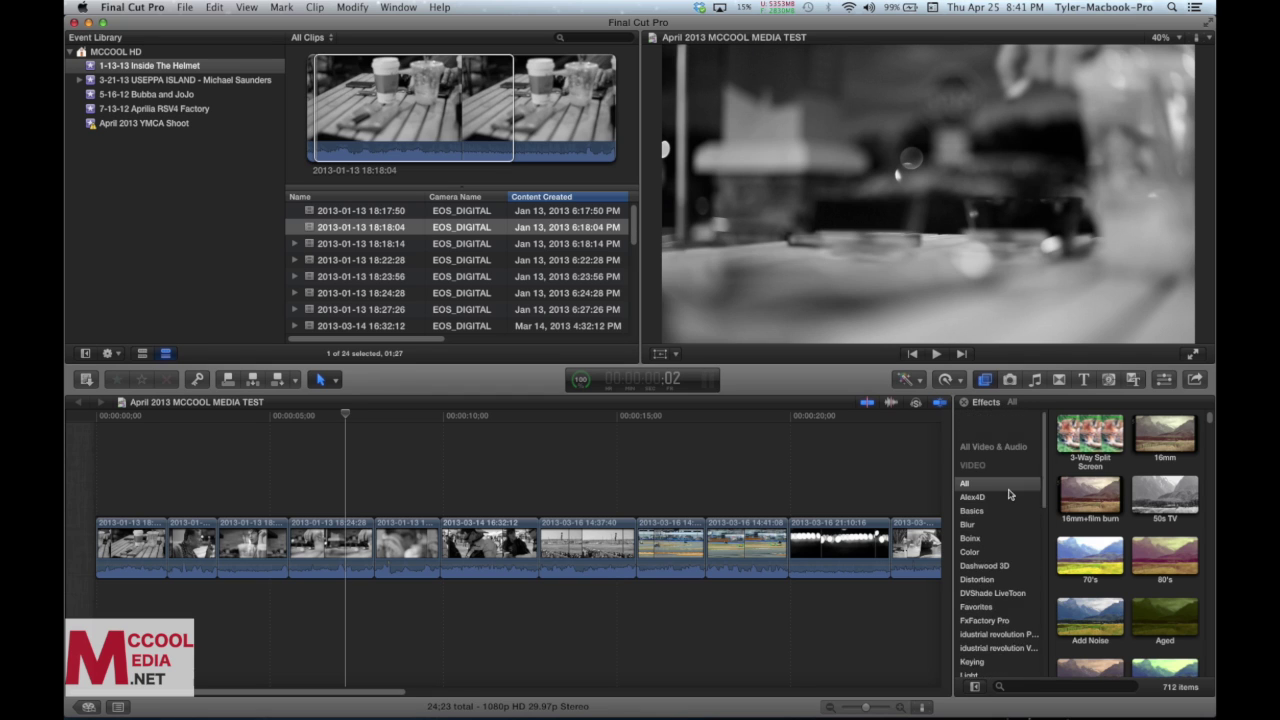
Step: Narrow the Effects browser from Basics to the Color category and preview Color Reduce a4d
{"action": "left_click", "coordinate": [985, 481]}
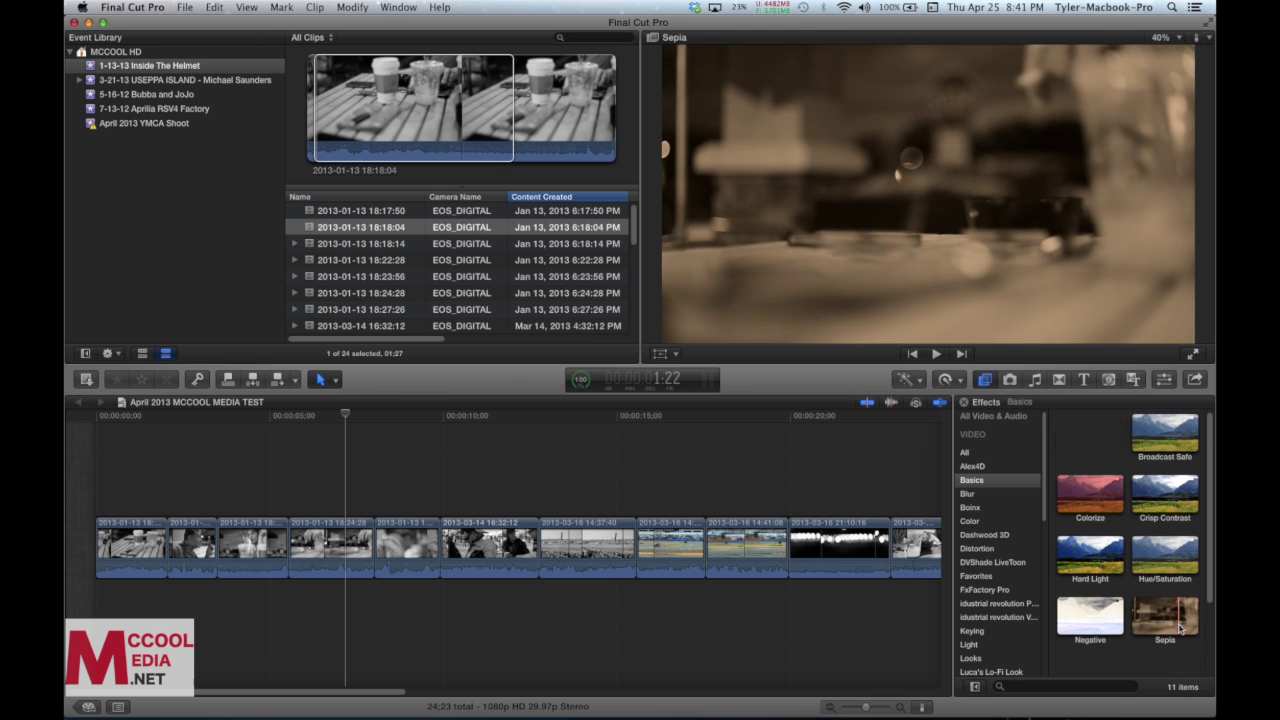
{"action": "scroll", "coordinate": [1180, 627], "scroll_direction": "down", "scroll_amount": 2}
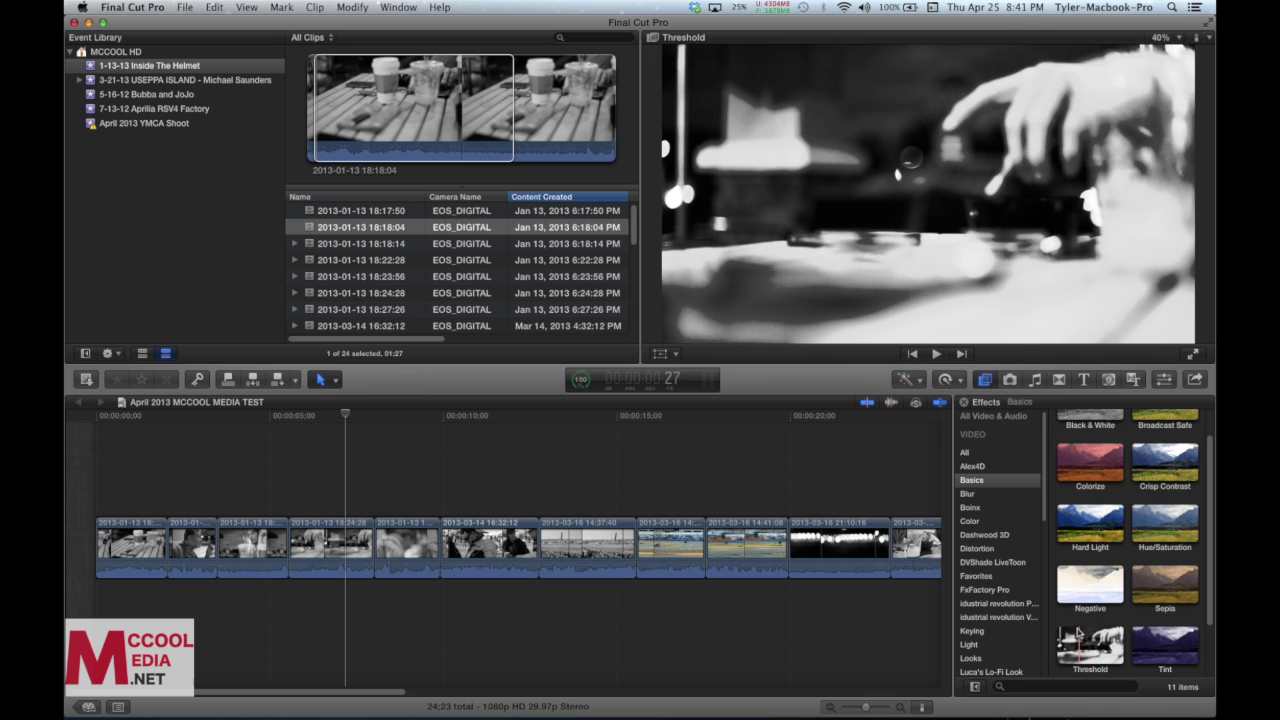
{"action": "left_click", "coordinate": [970, 522]}
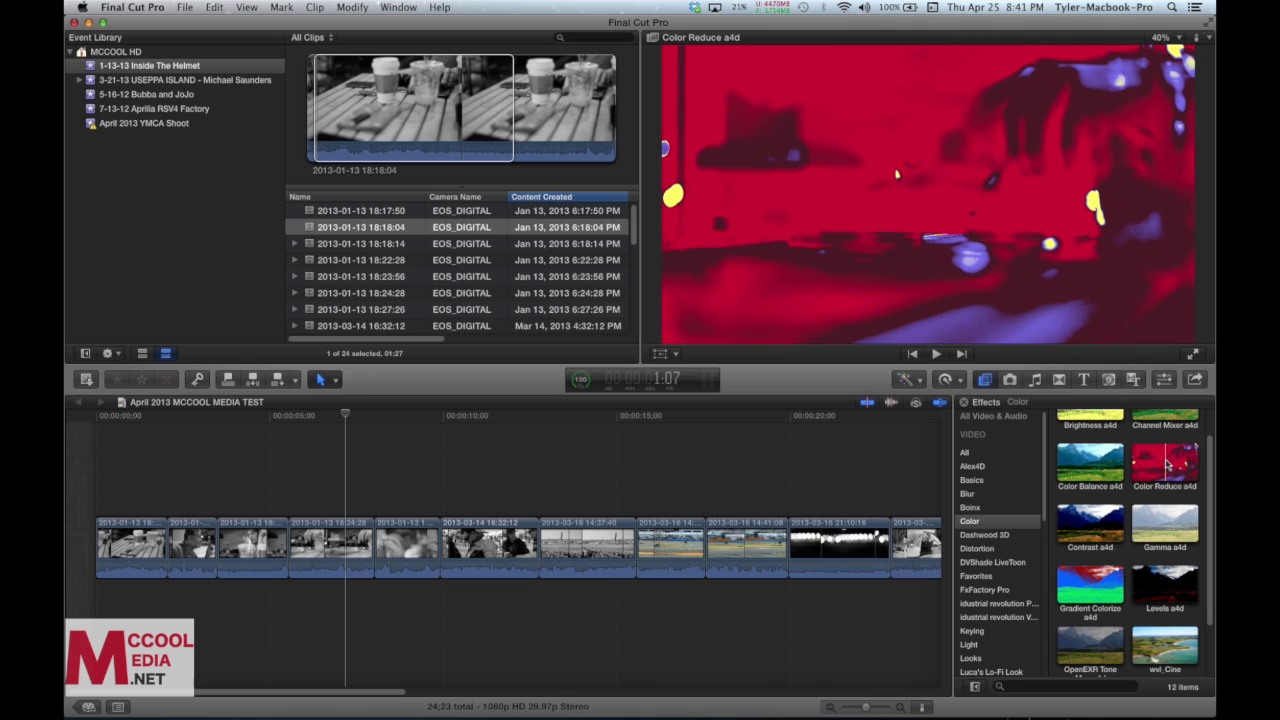
{"action": "scroll", "coordinate": [1155, 445], "scroll_direction": "up", "scroll_amount": 1}
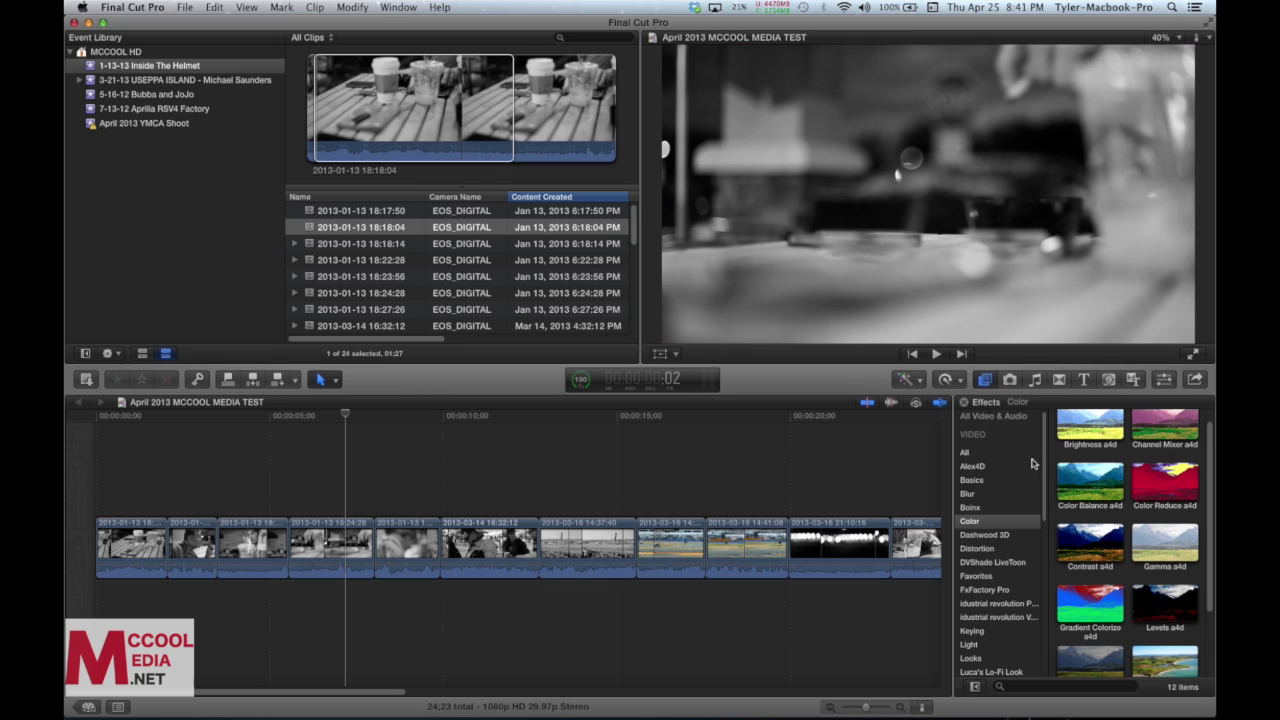
Step: Browse the iPhoto Events in the Photos browser, enlarging the source list to show more albums
{"action": "left_click", "coordinate": [1009, 380]}
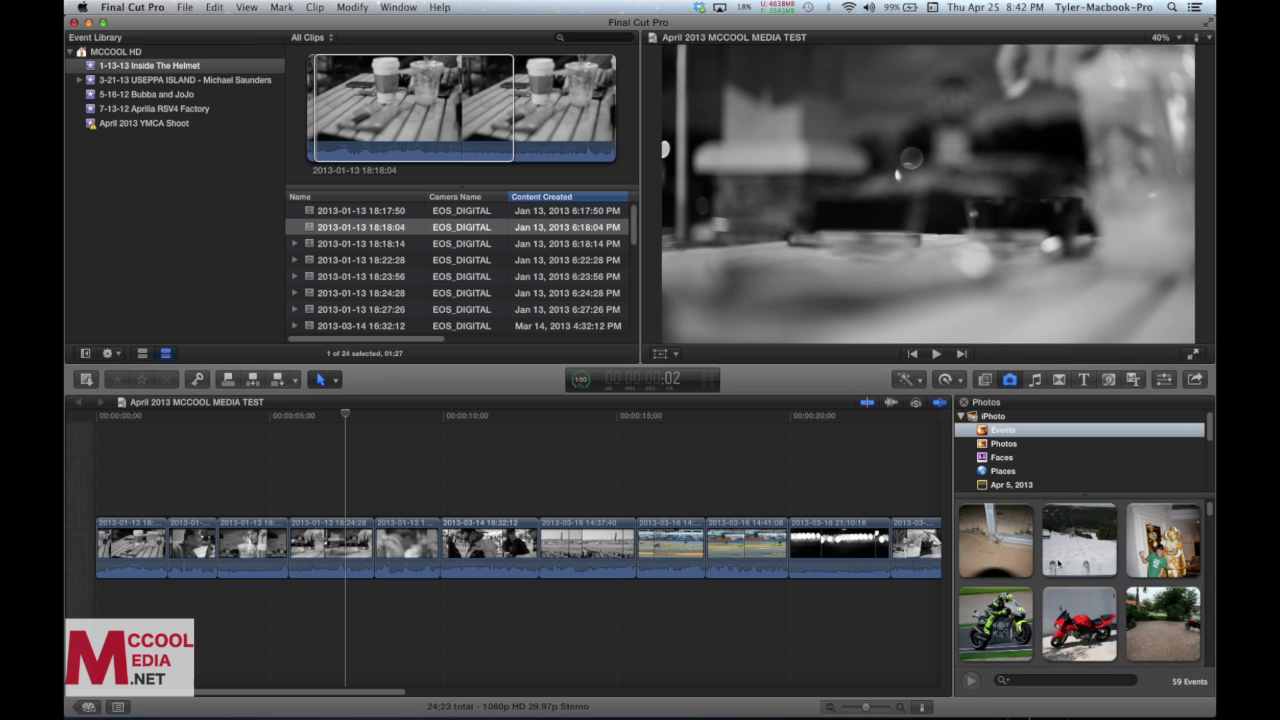
{"action": "scroll", "coordinate": [1058, 564], "scroll_direction": "down", "scroll_amount": 15}
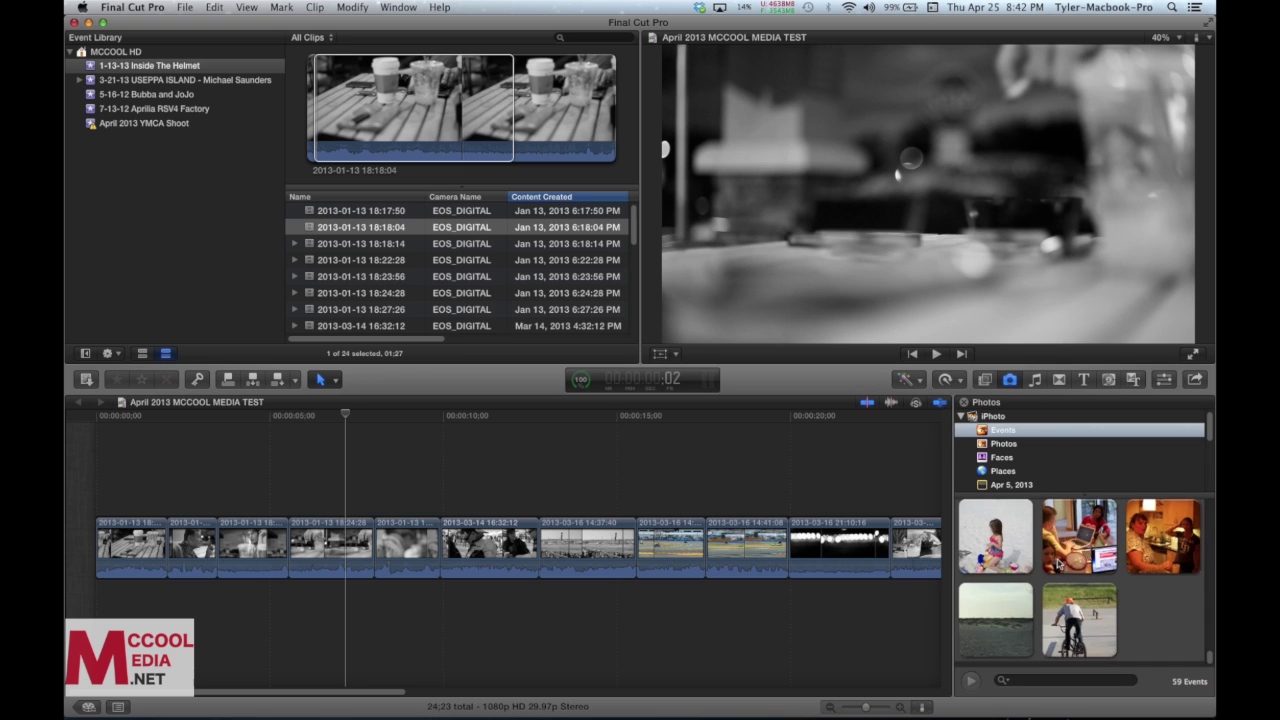
{"action": "scroll", "coordinate": [1058, 564], "scroll_direction": "up", "scroll_amount": 15}
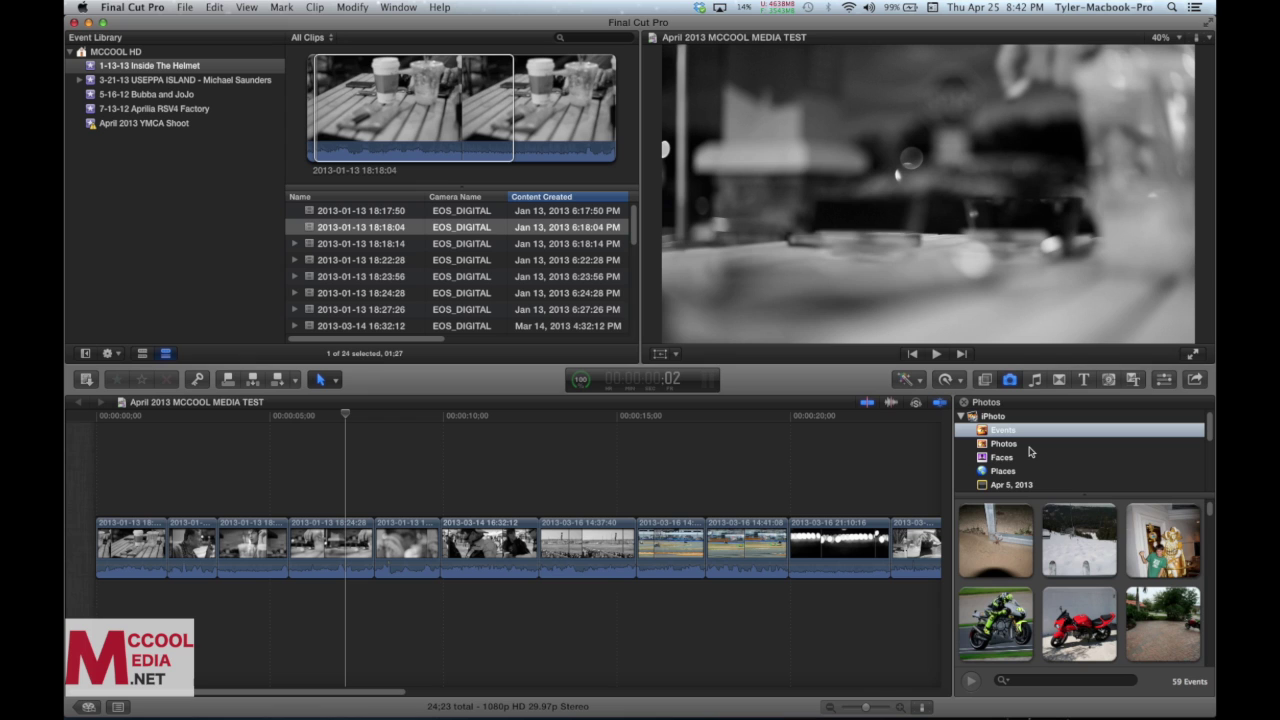
{"action": "left_click_drag", "start_coordinate": [1084, 495], "coordinate": [1090, 568]}
{"action": "scroll", "coordinate": [1033, 483], "scroll_direction": "down", "scroll_amount": 3}
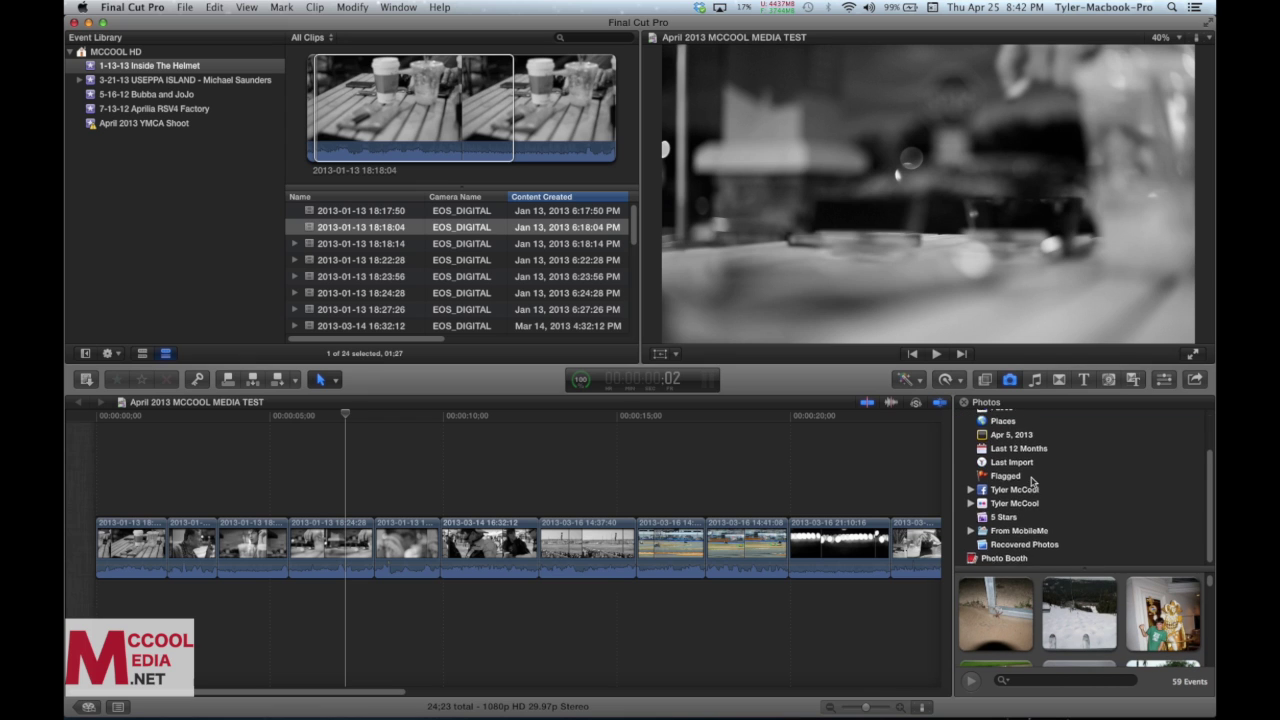
{"action": "scroll", "coordinate": [1033, 483], "scroll_direction": "up", "scroll_amount": 5}
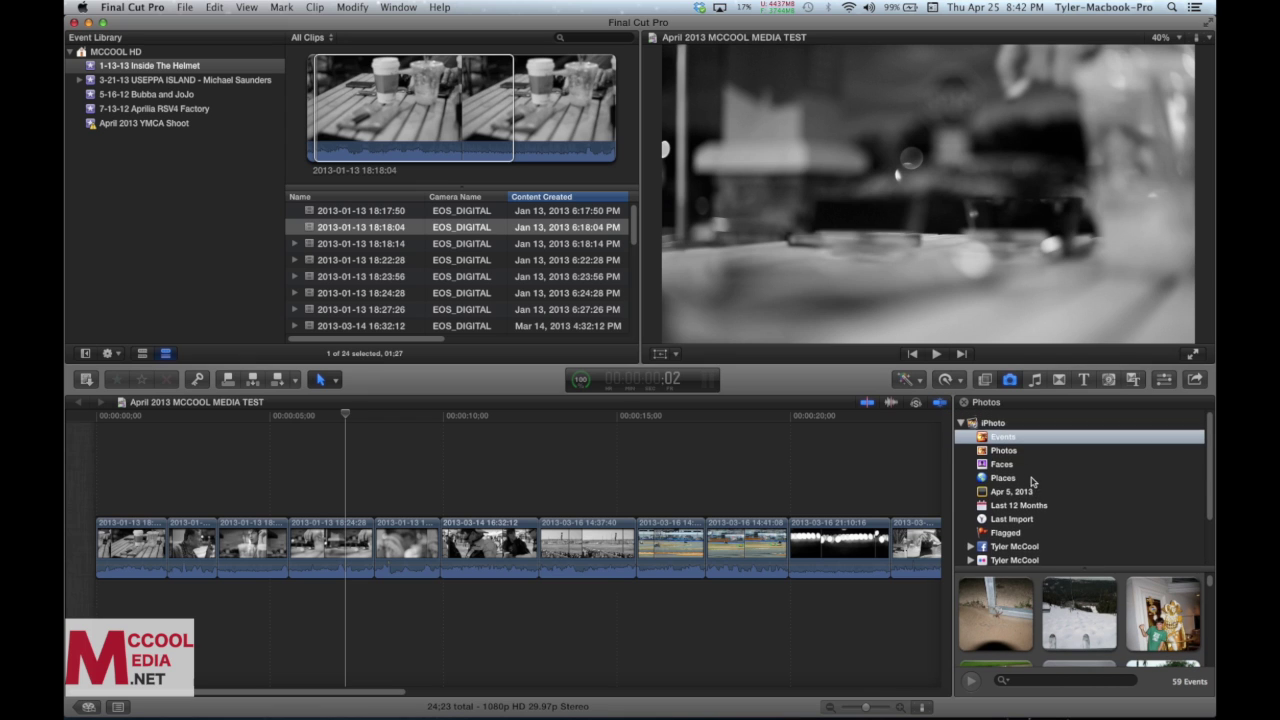
Step: Show the Music and Sound browser and scroll its 568 music tracks
{"action": "left_click", "coordinate": [1036, 380]}
{"action": "scroll", "coordinate": [1022, 505], "scroll_direction": "down", "scroll_amount": 10}
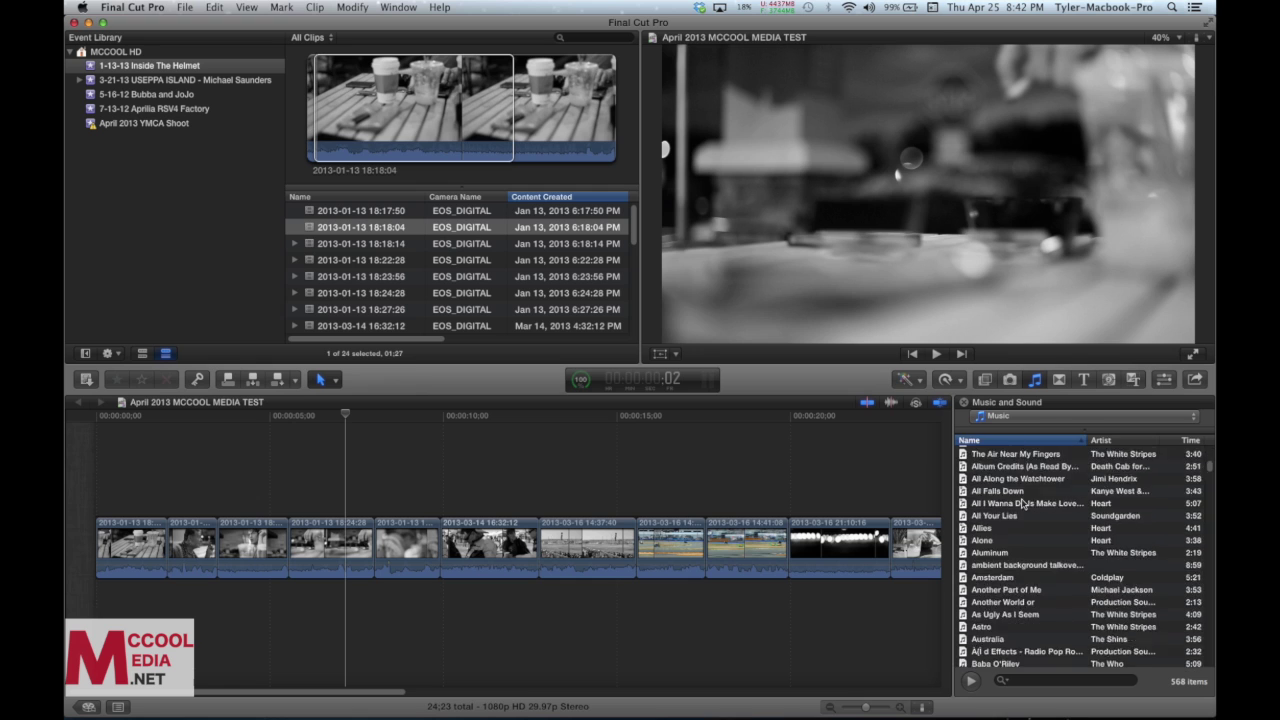
{"action": "scroll", "coordinate": [1022, 505], "scroll_direction": "up", "scroll_amount": 10}
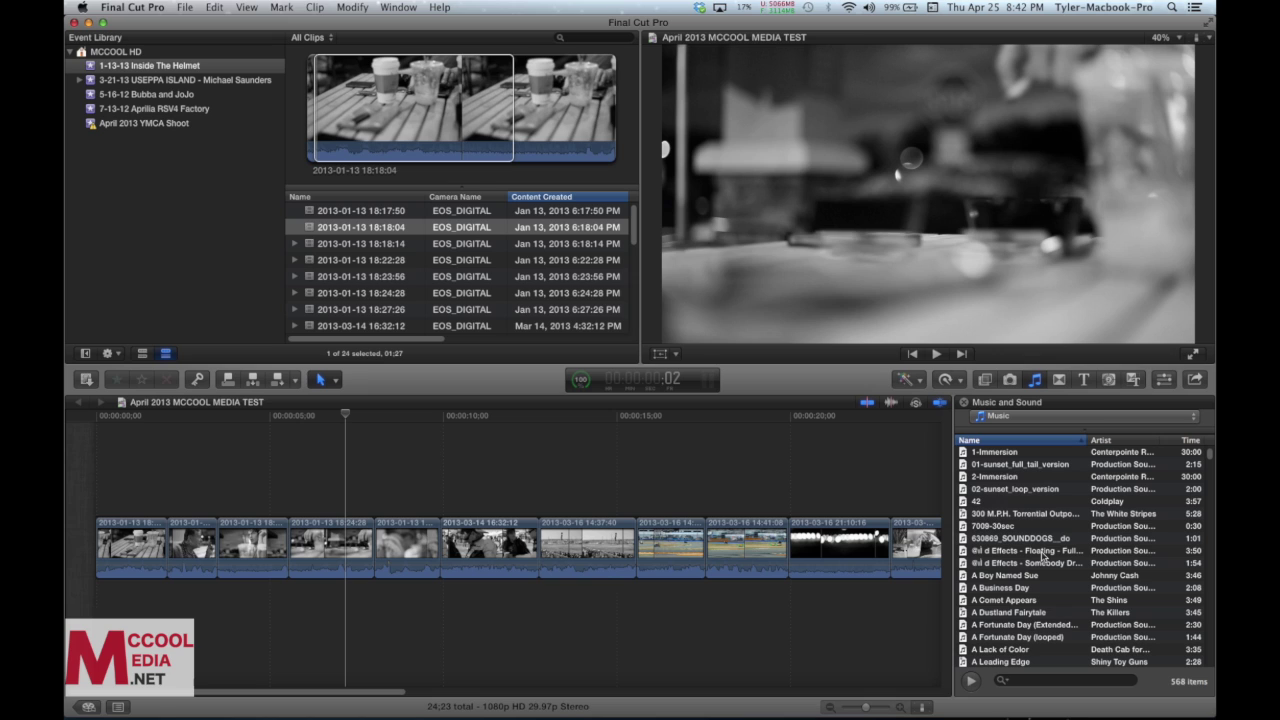
Step: Show the Transitions browser at its Movements category, then switch to the Titles browser
{"action": "left_click", "coordinate": [1059, 383]}
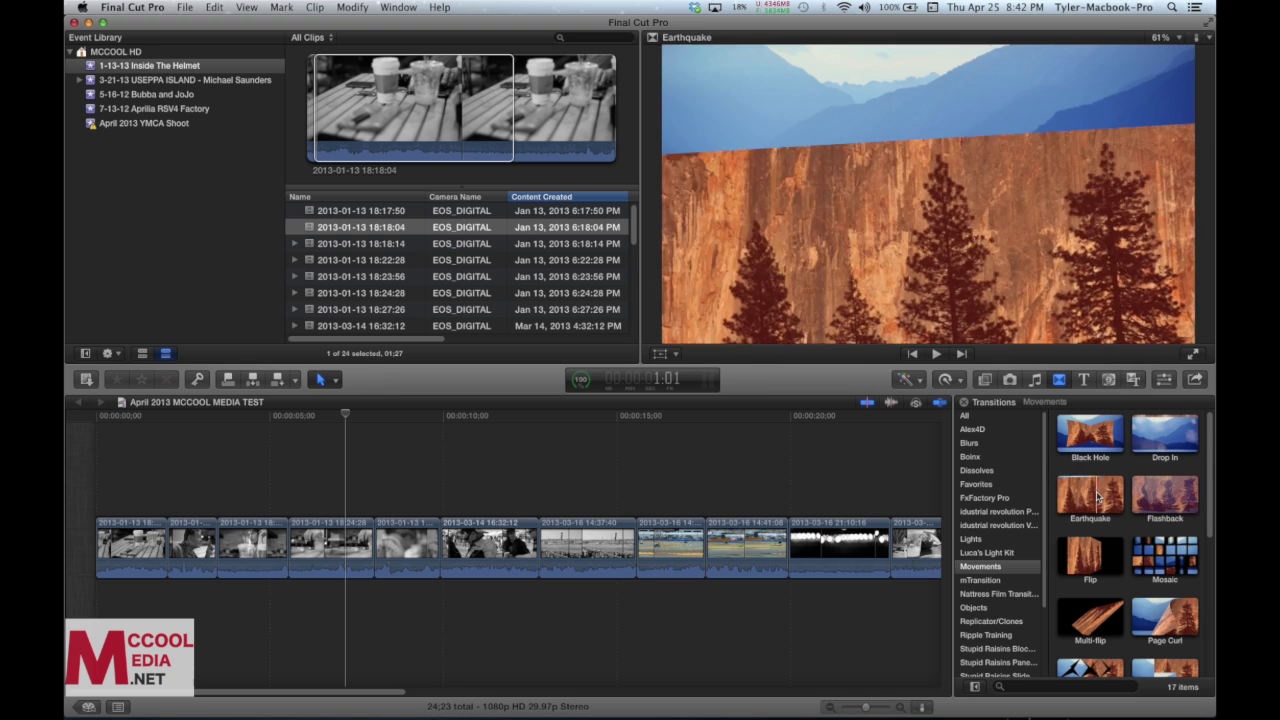
{"action": "left_click", "coordinate": [1084, 380]}
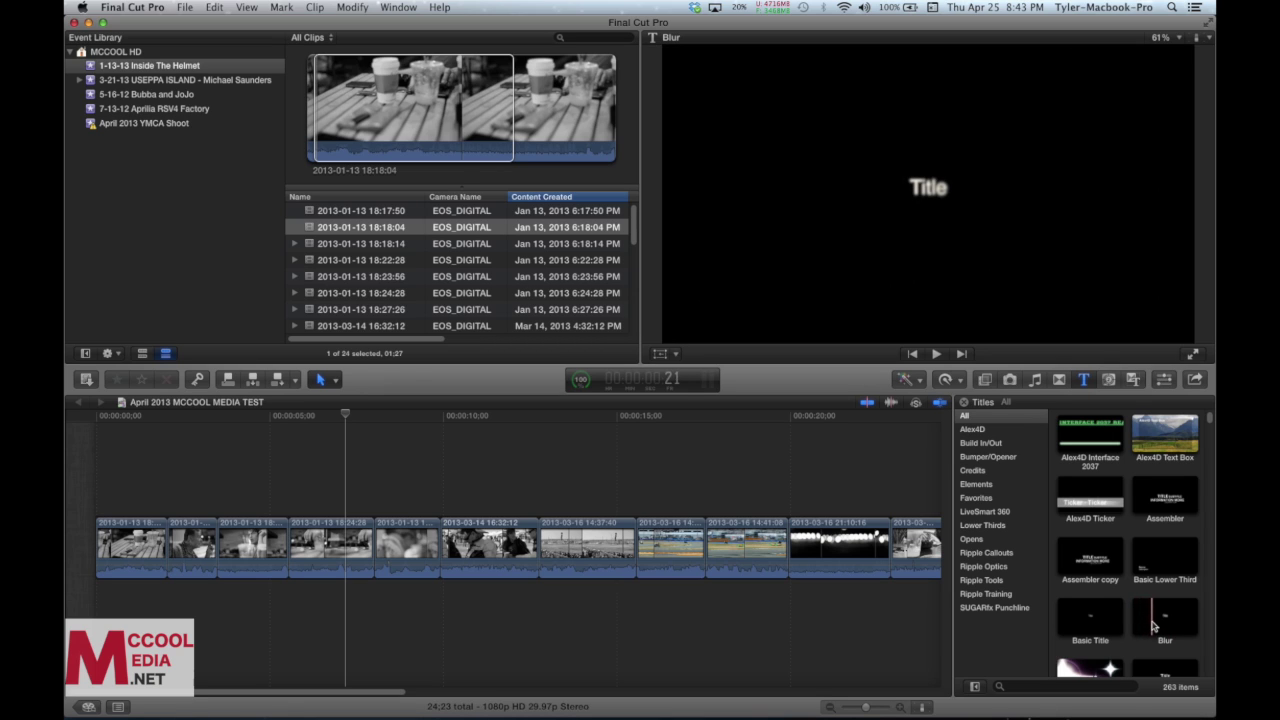
Step: Skim the 263 title thumbnails, previewing styles like Blur and Boogie Lights
{"action": "scroll", "coordinate": [1100, 620], "scroll_direction": "down", "scroll_amount": 4}
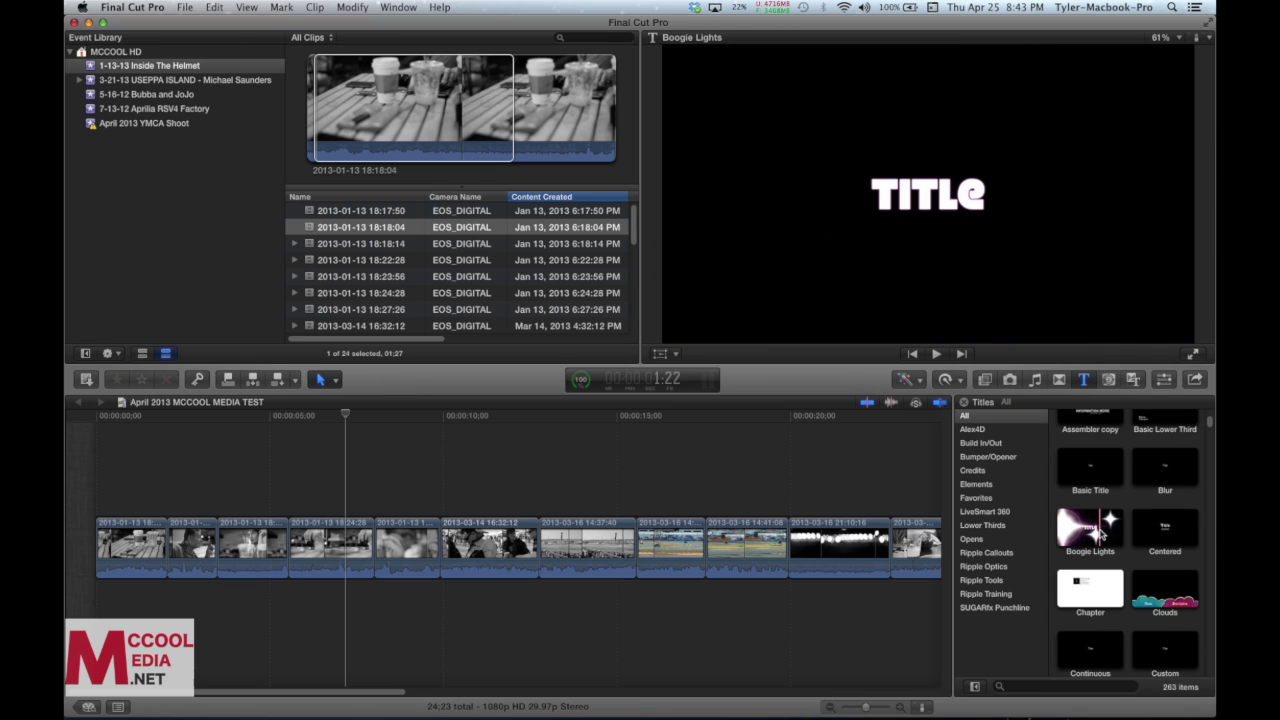
{"action": "scroll", "coordinate": [1090, 534], "scroll_direction": "down", "scroll_amount": 3}
{"action": "scroll", "coordinate": [1099, 534], "scroll_direction": "up", "scroll_amount": 6}
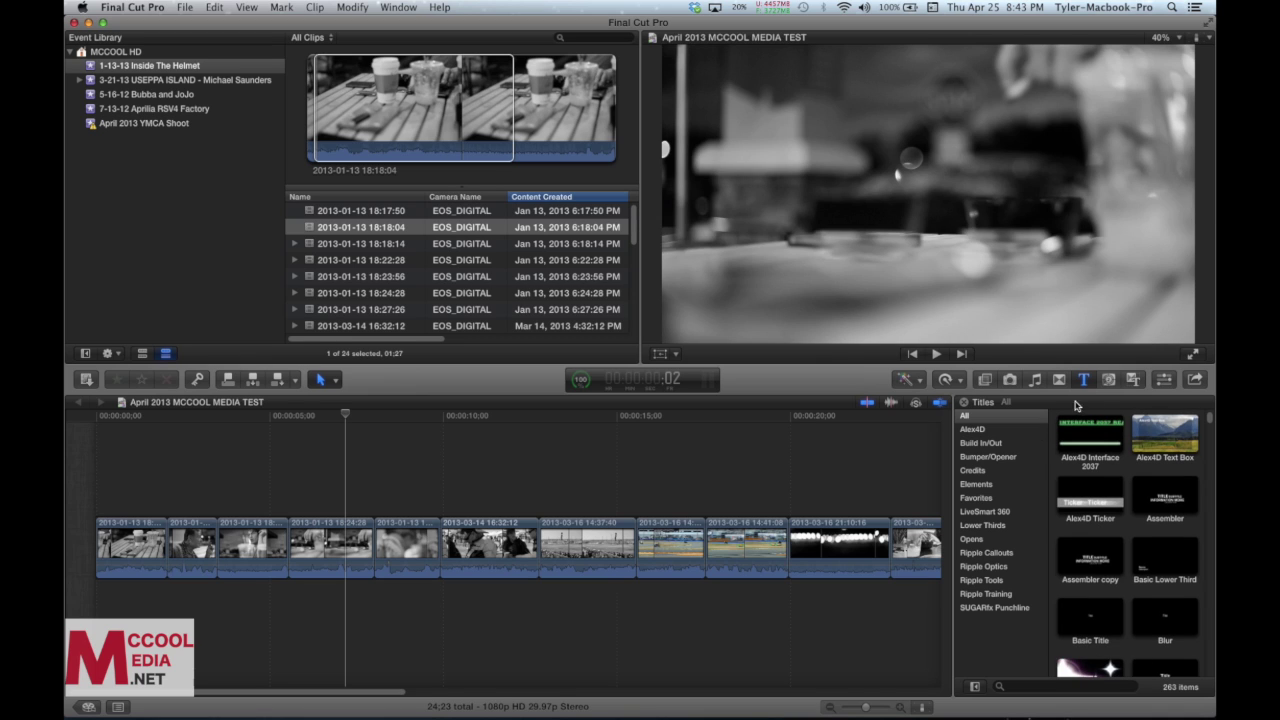
Step: Open the Generators browser and look through its Solids and Textures categories
{"action": "left_click", "coordinate": [1109, 380]}
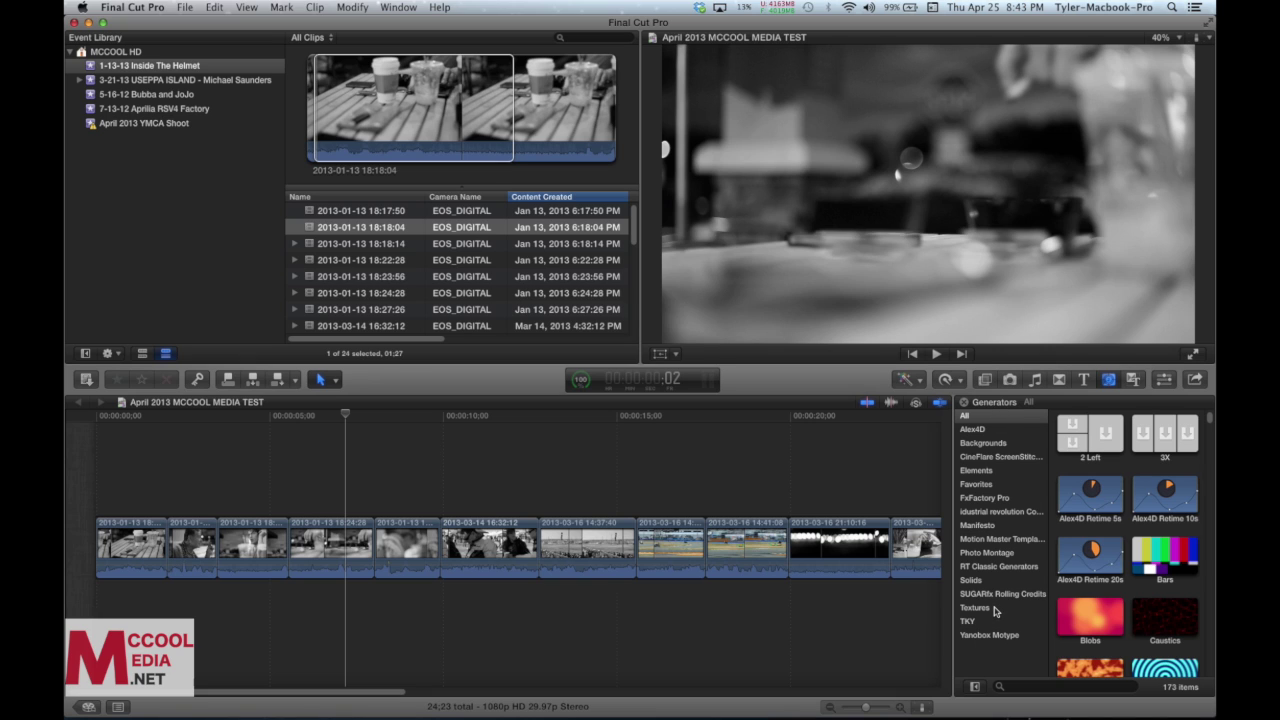
{"action": "left_click", "coordinate": [975, 580]}
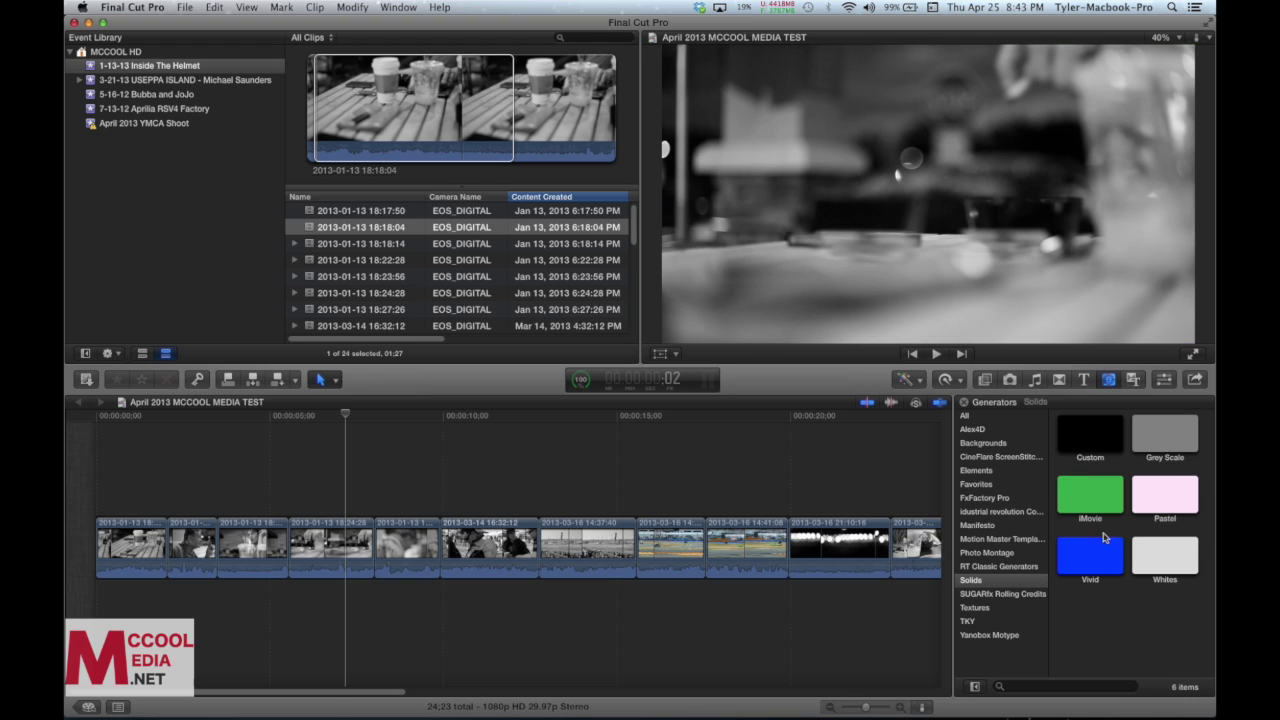
{"action": "left_click", "coordinate": [977, 609]}
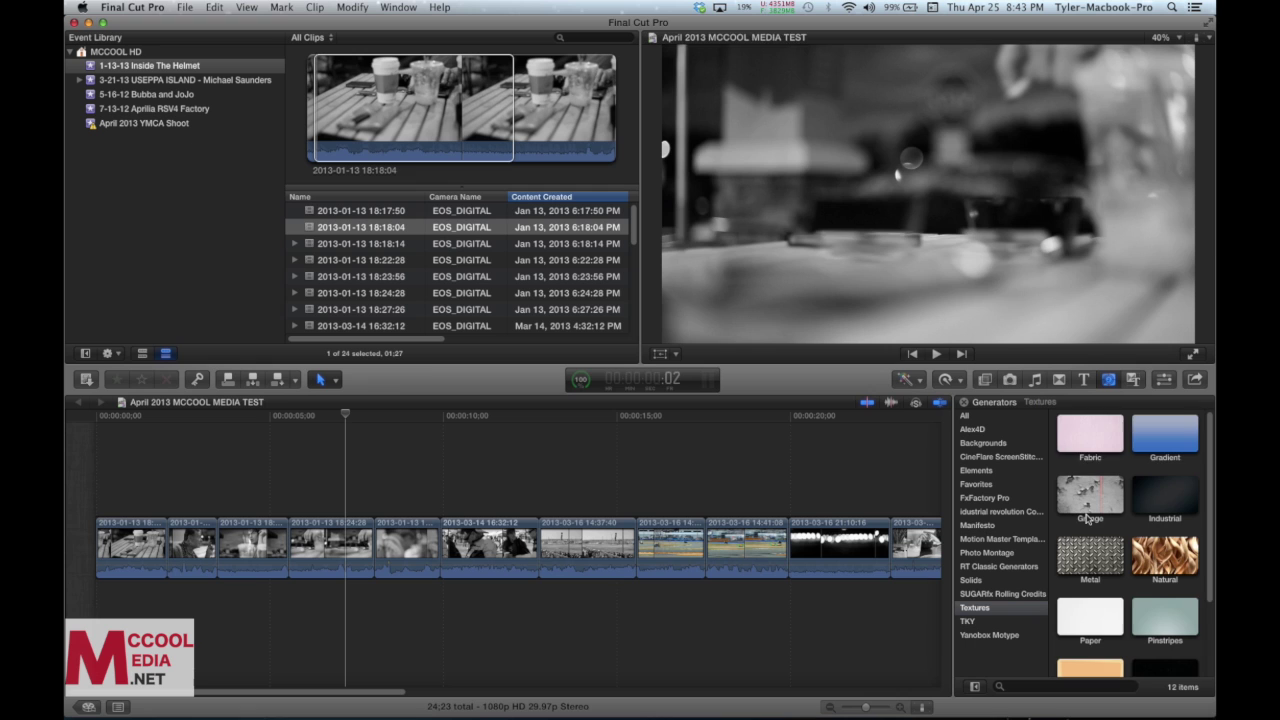
{"action": "scroll", "coordinate": [1112, 513], "scroll_direction": "down", "scroll_amount": 2}
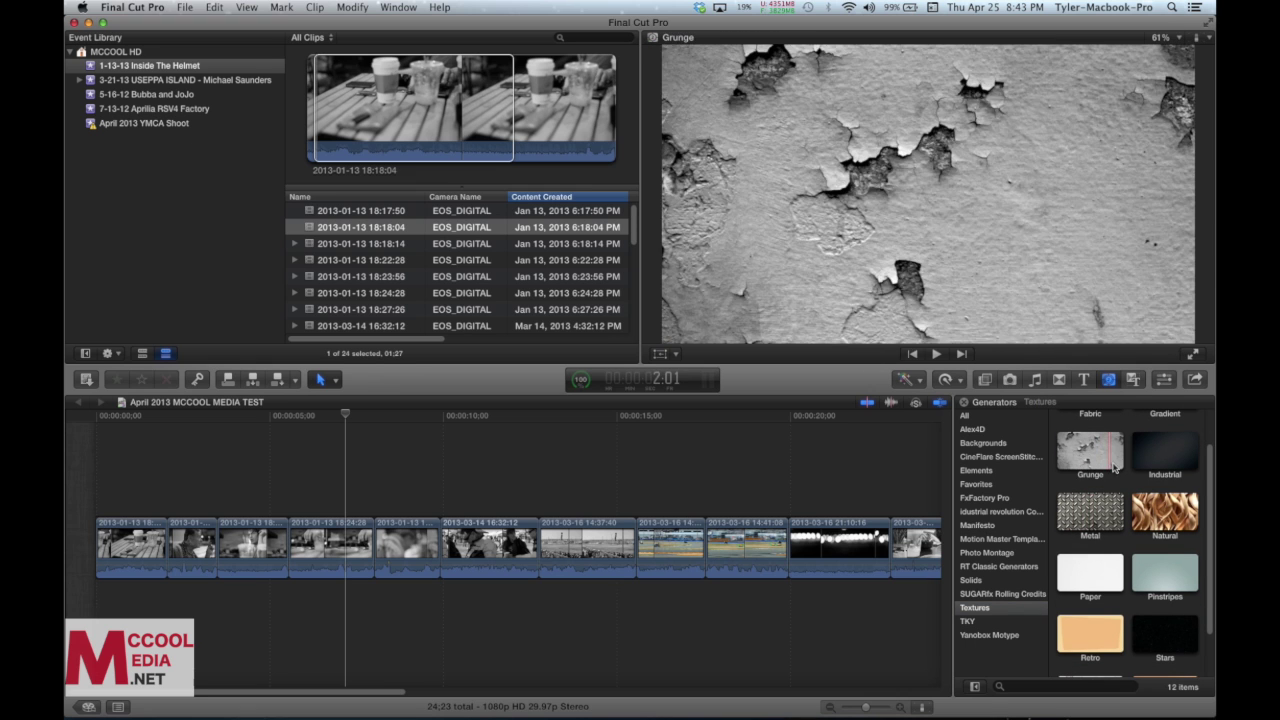
{"action": "scroll", "coordinate": [1092, 500], "scroll_direction": "up", "scroll_amount": 3}
{"action": "scroll", "coordinate": [1097, 552], "scroll_direction": "down", "scroll_amount": 1}
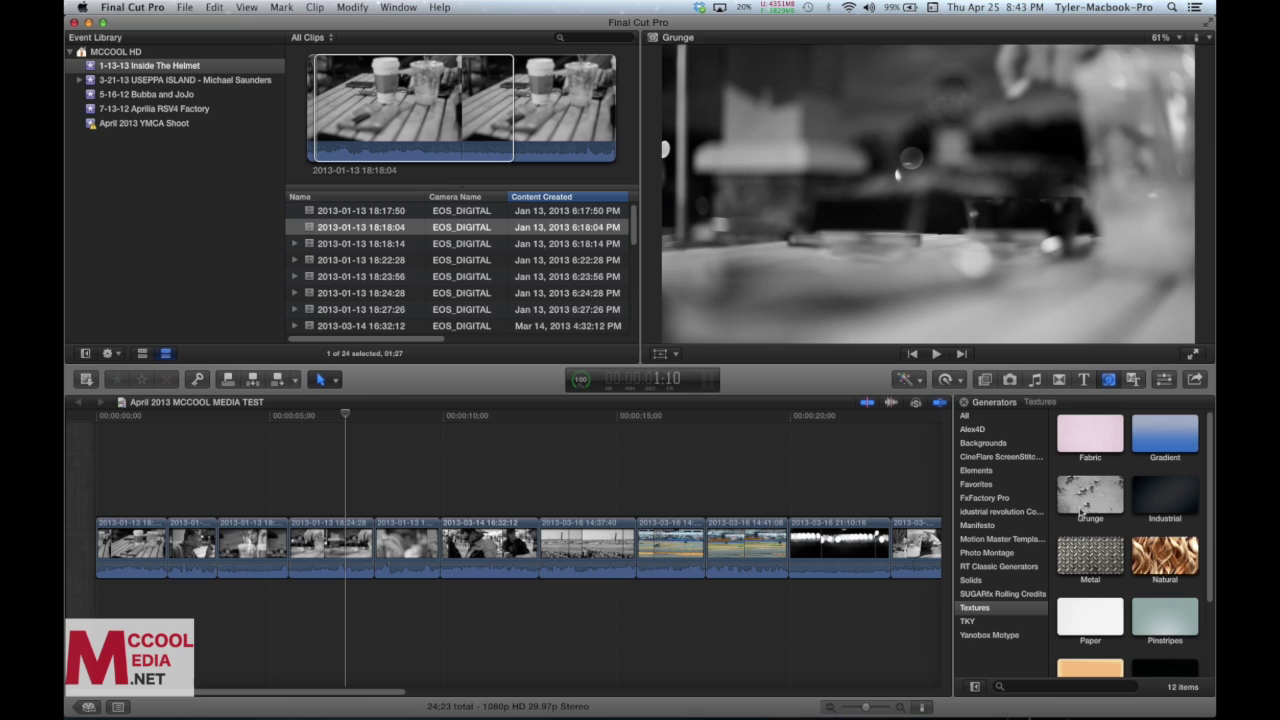
Step: View the Favorites and FxFactory Pro generators, then bring up the Themes browser
{"action": "left_click", "coordinate": [982, 485]}
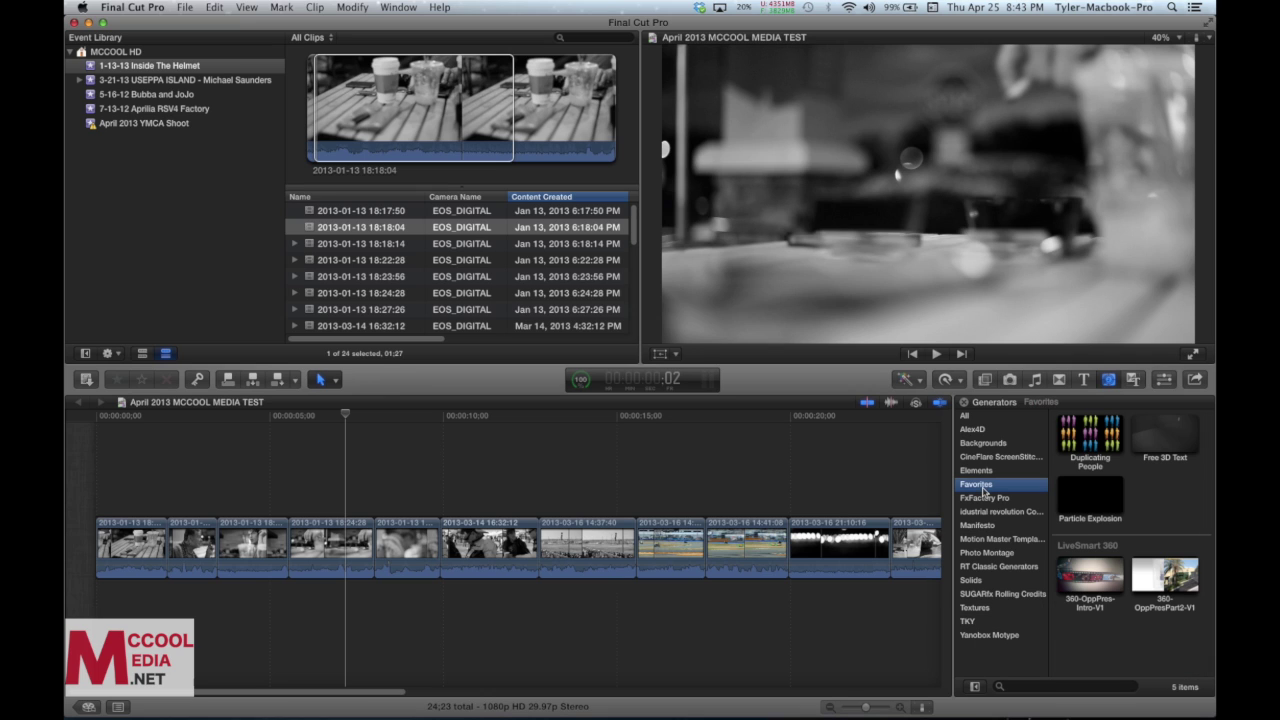
{"action": "left_click", "coordinate": [985, 498]}
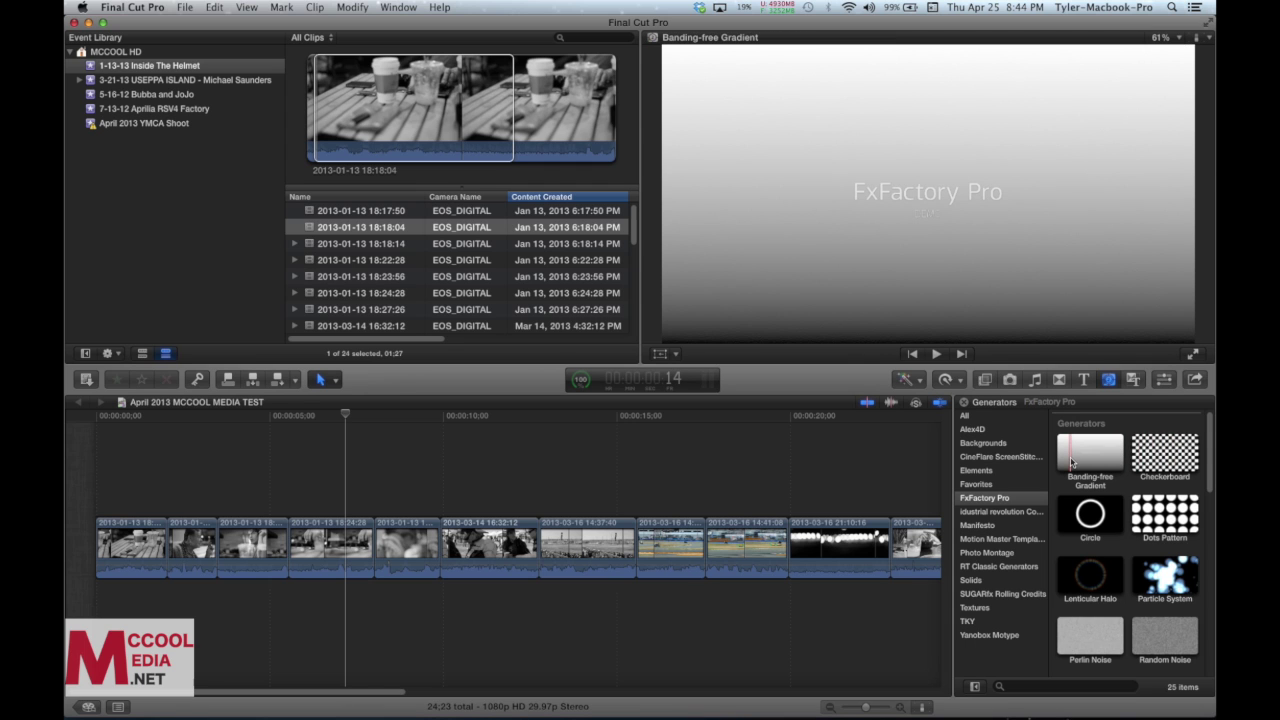
{"action": "scroll", "coordinate": [1071, 462], "scroll_direction": "down", "scroll_amount": 5}
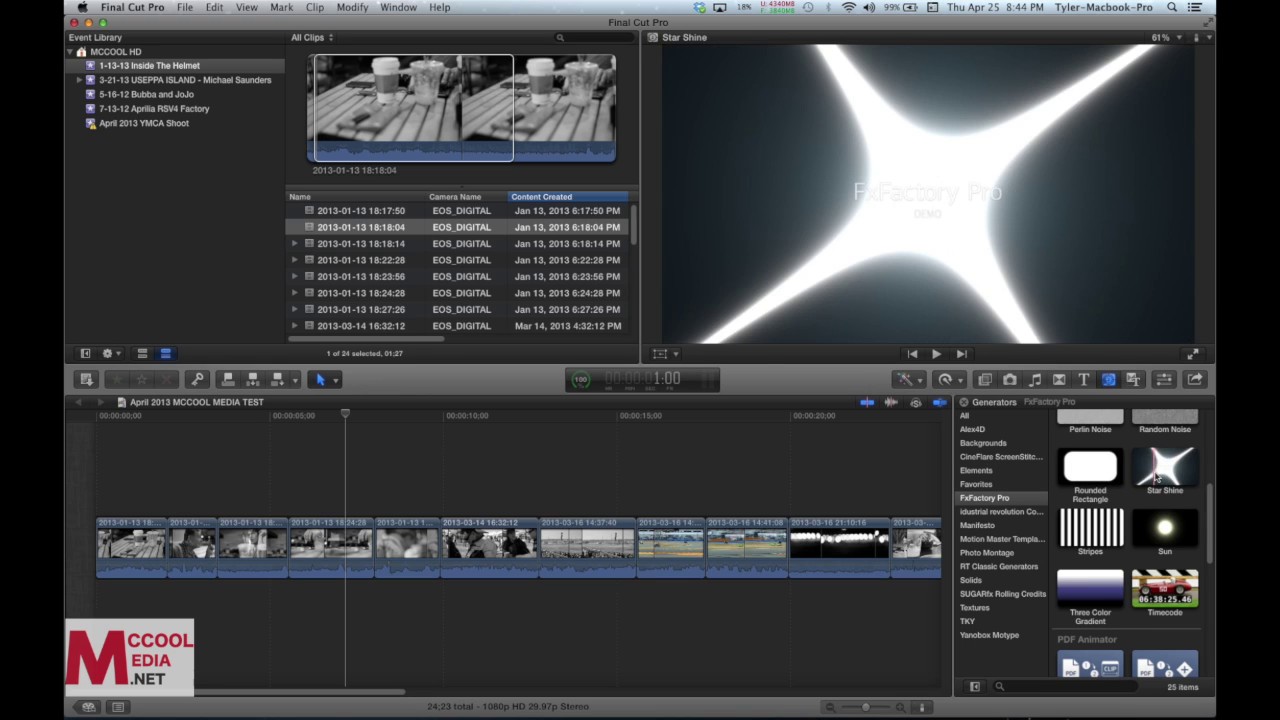
{"action": "left_click", "coordinate": [1134, 379]}
Step: Browse the Documentary and Motype themes, then go back to the Effects browser's Color effects
{"action": "scroll", "coordinate": [1000, 457], "scroll_direction": "down", "scroll_amount": 3}
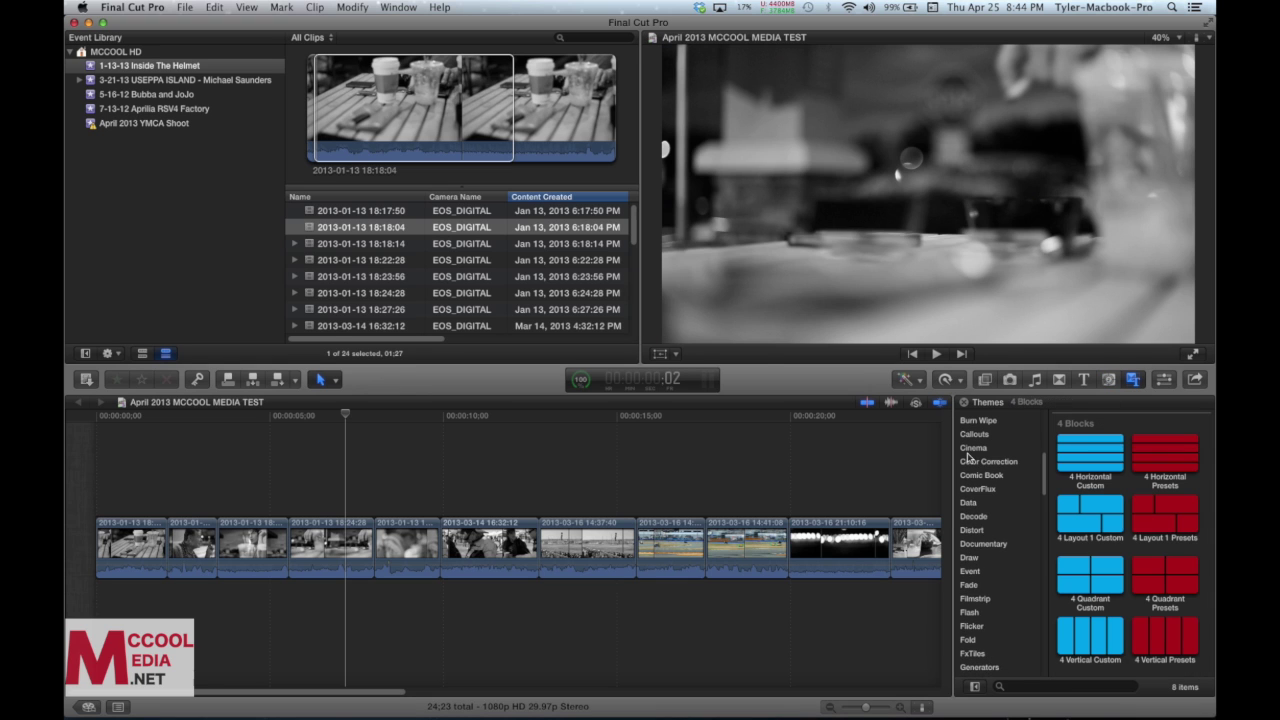
{"action": "scroll", "coordinate": [993, 530], "scroll_direction": "up", "scroll_amount": 3}
{"action": "scroll", "coordinate": [993, 530], "scroll_direction": "down", "scroll_amount": 3}
{"action": "left_click", "coordinate": [993, 545]}
{"action": "scroll", "coordinate": [993, 548], "scroll_direction": "down", "scroll_amount": 1}
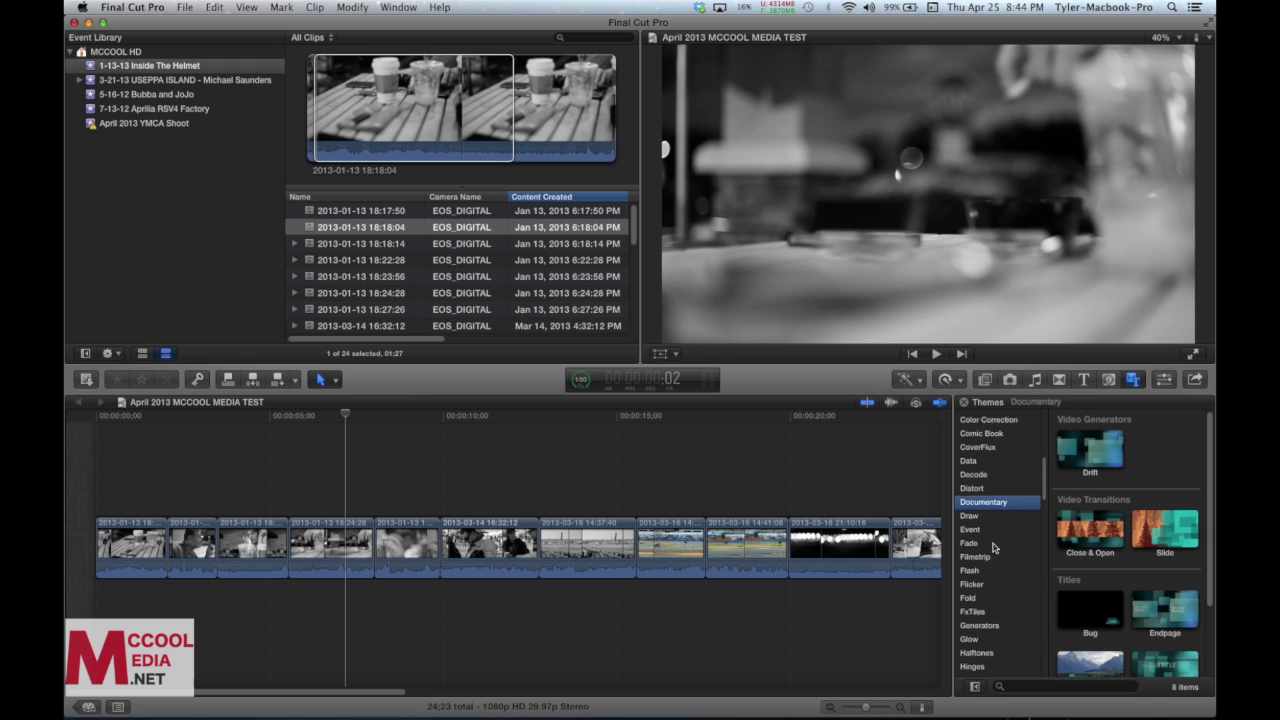
{"action": "scroll", "coordinate": [993, 547], "scroll_direction": "down", "scroll_amount": 3}
{"action": "scroll", "coordinate": [993, 547], "scroll_direction": "down", "scroll_amount": 3}
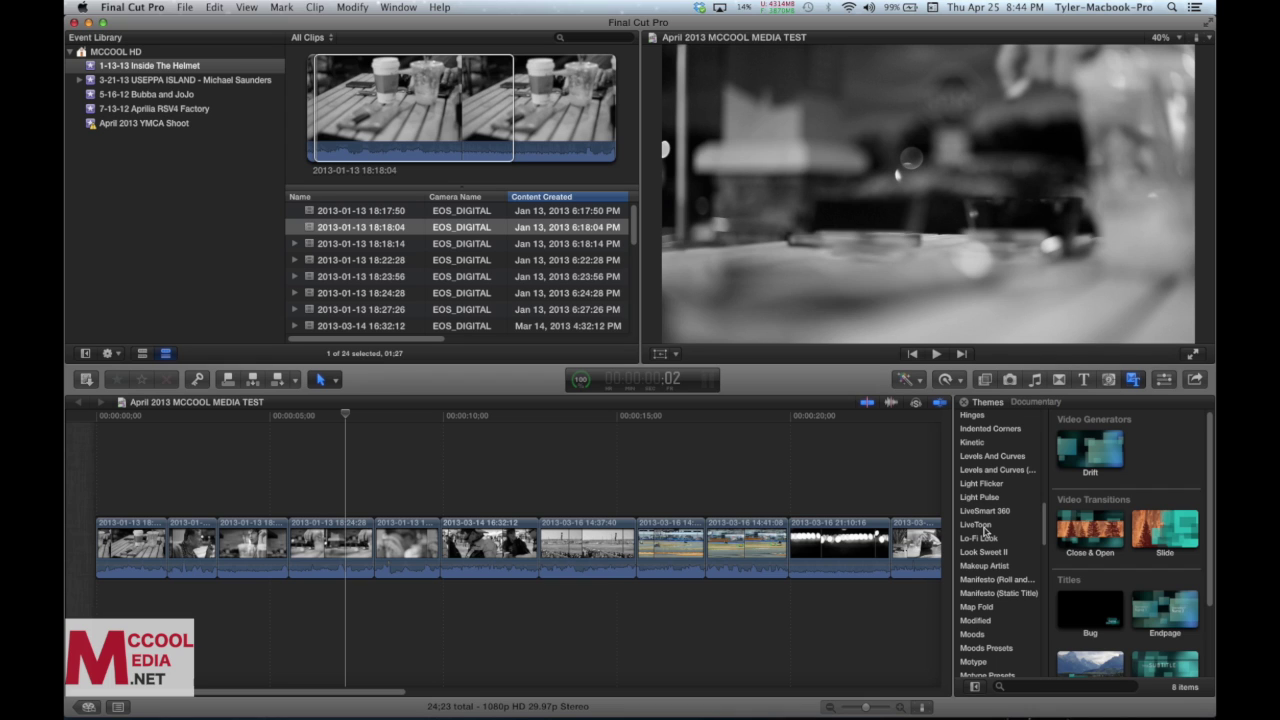
{"action": "scroll", "coordinate": [986, 575], "scroll_direction": "down", "scroll_amount": 2}
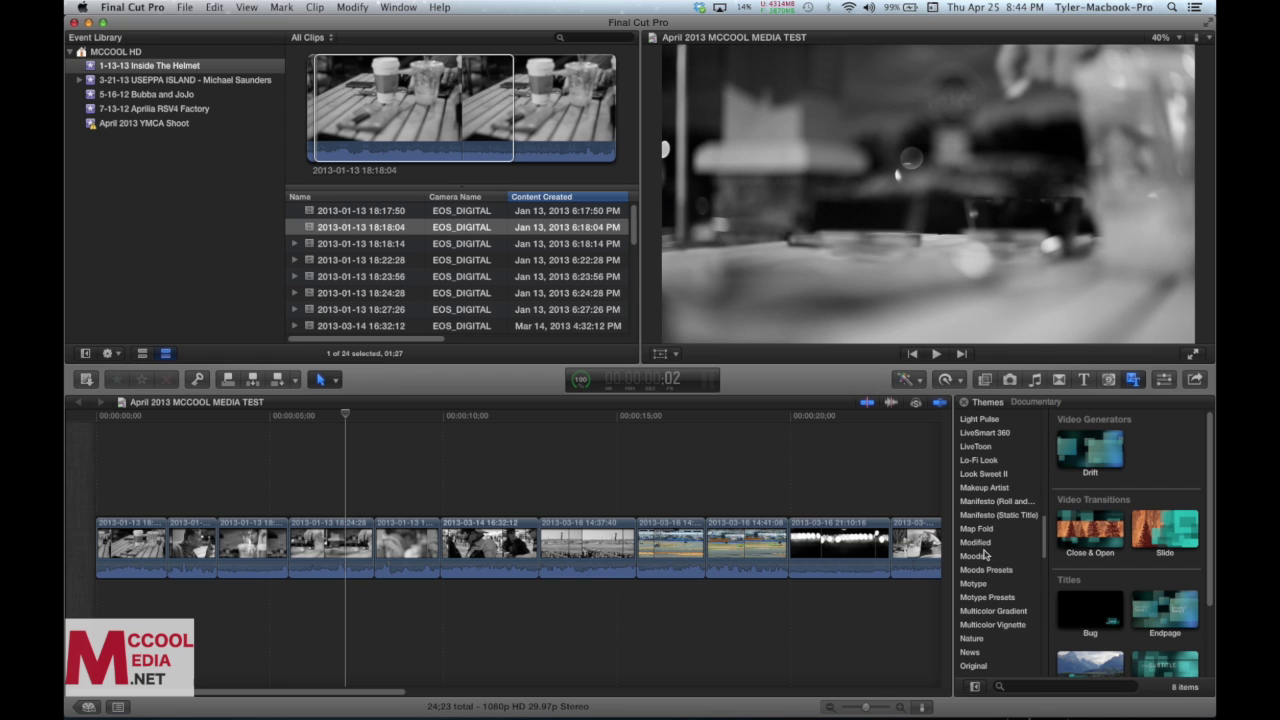
{"action": "scroll", "coordinate": [987, 547], "scroll_direction": "down", "scroll_amount": 1}
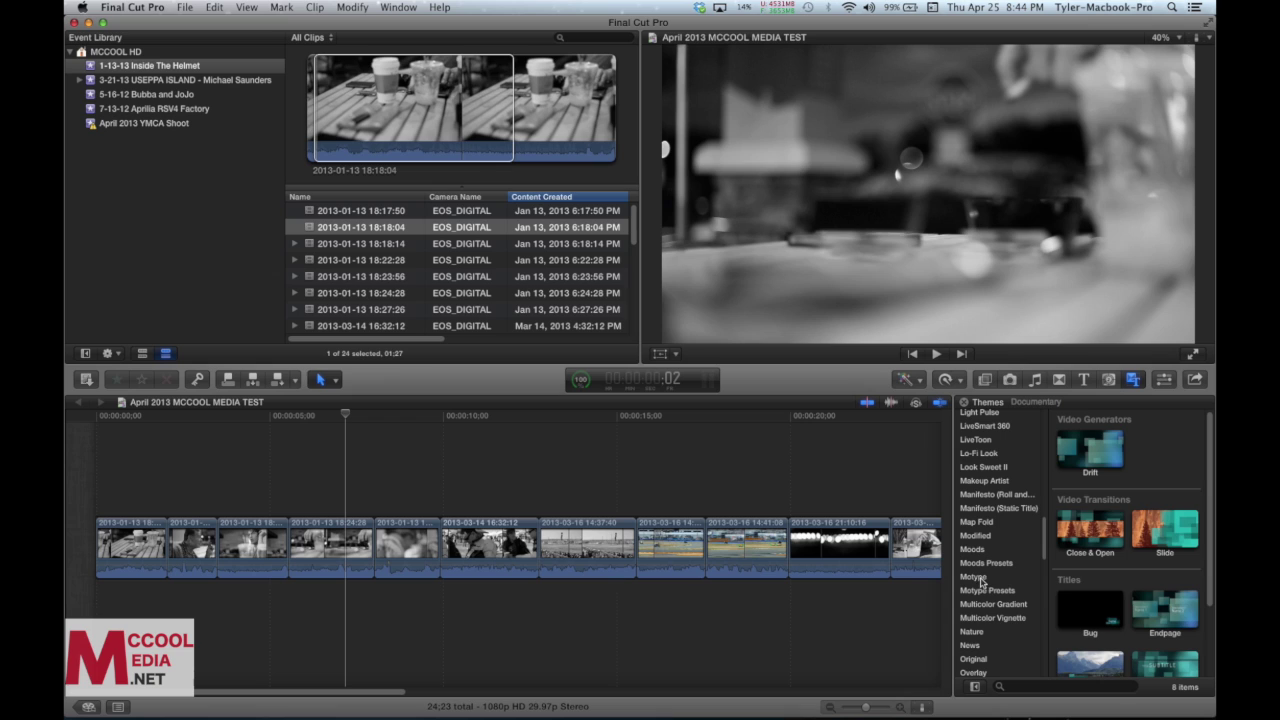
{"action": "left_click", "coordinate": [988, 578]}
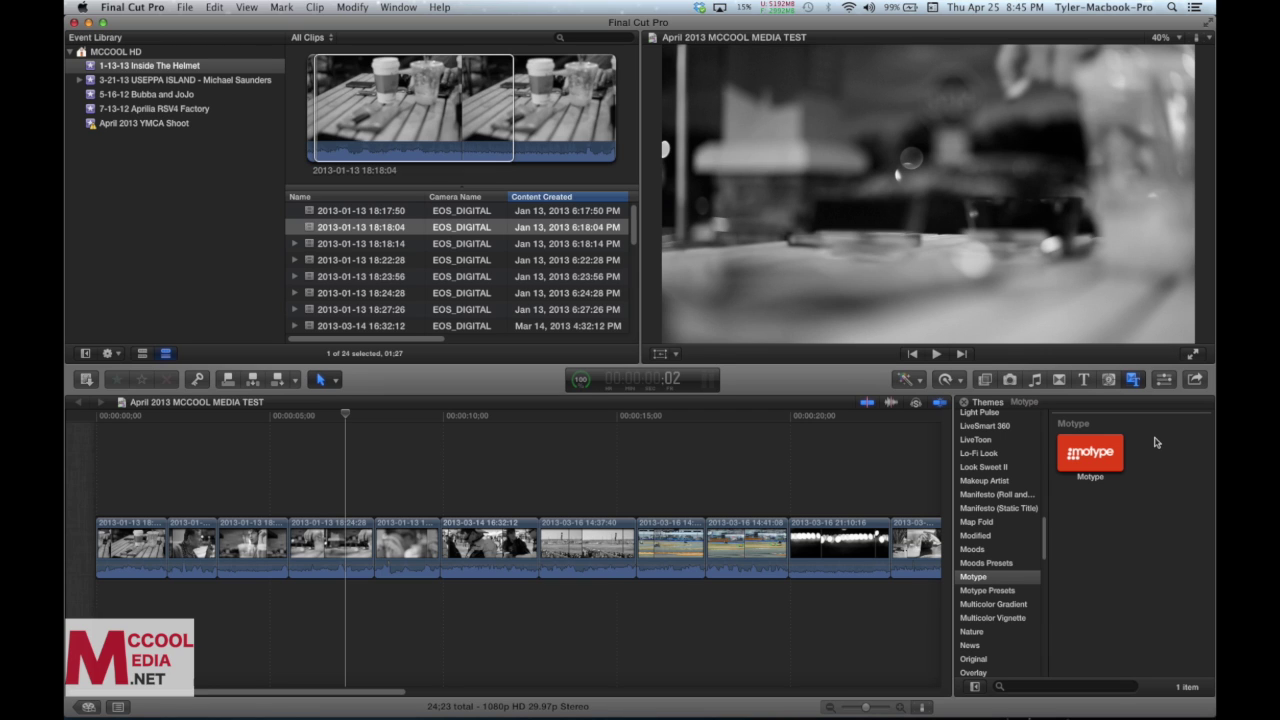
{"action": "left_click", "coordinate": [985, 380]}
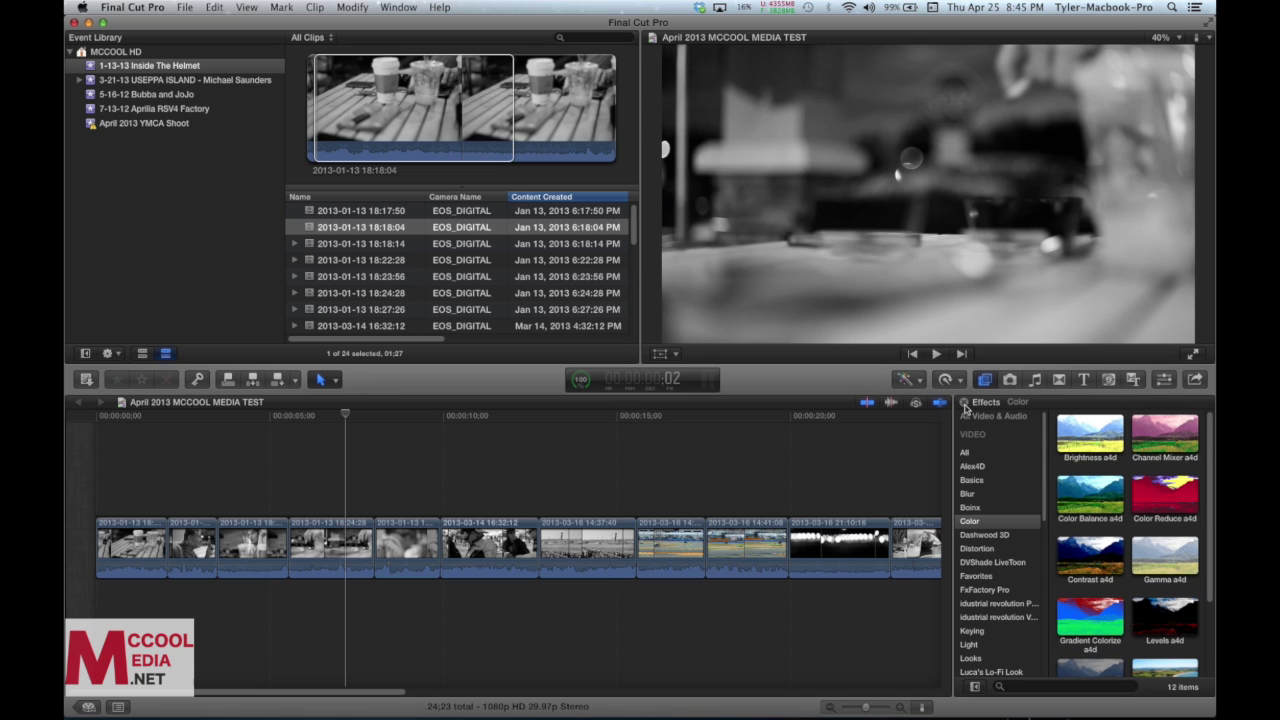
{"action": "left_click", "coordinate": [964, 403]}
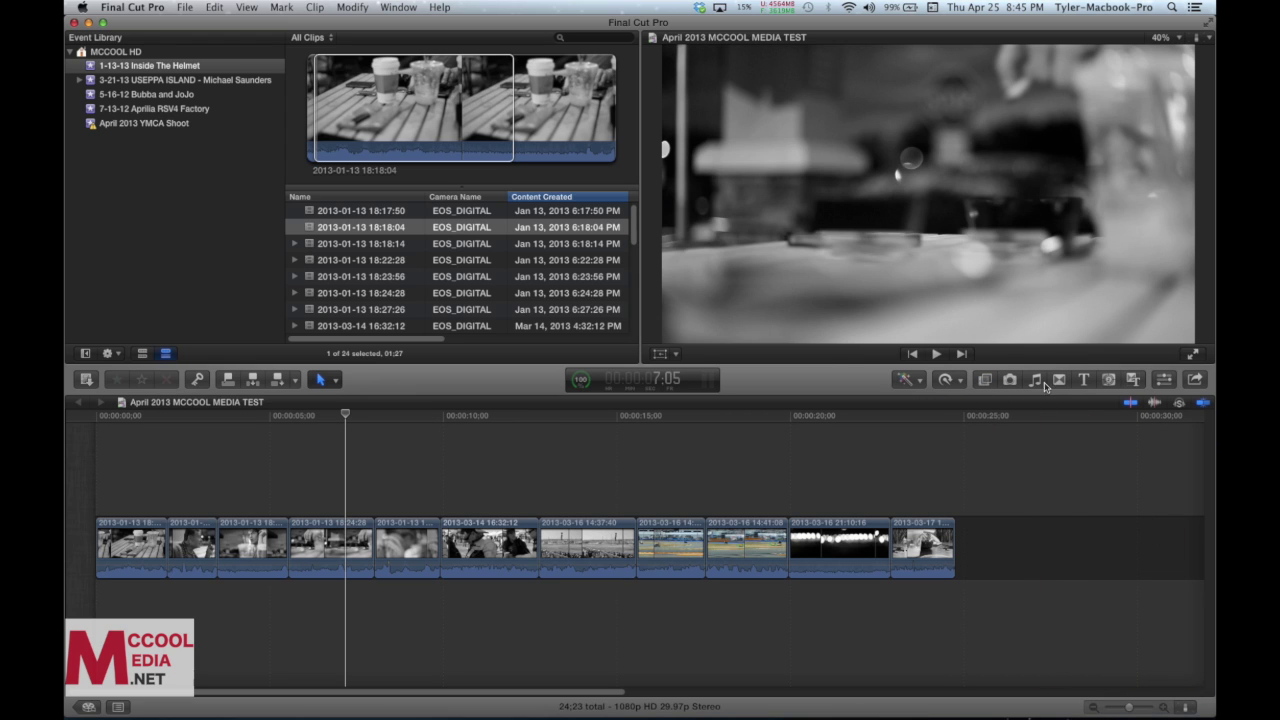
{"action": "left_click", "coordinate": [1108, 380]}
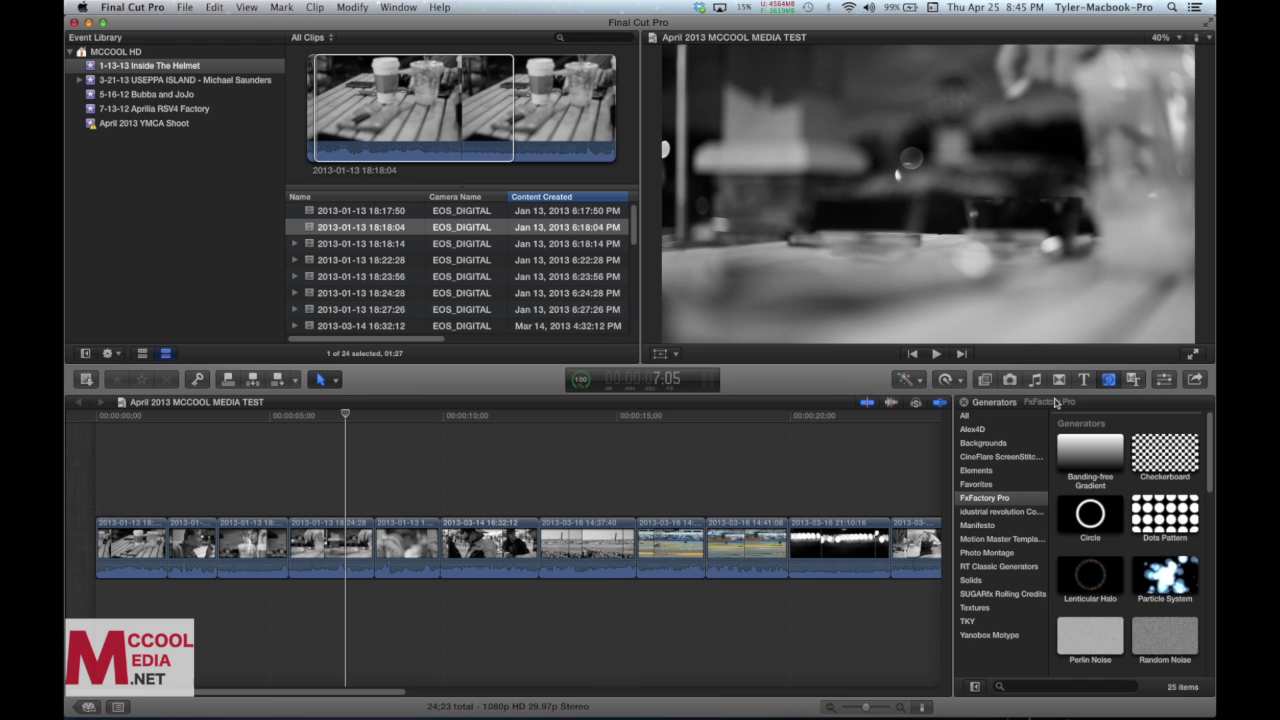
{"action": "left_click", "coordinate": [1108, 380]}
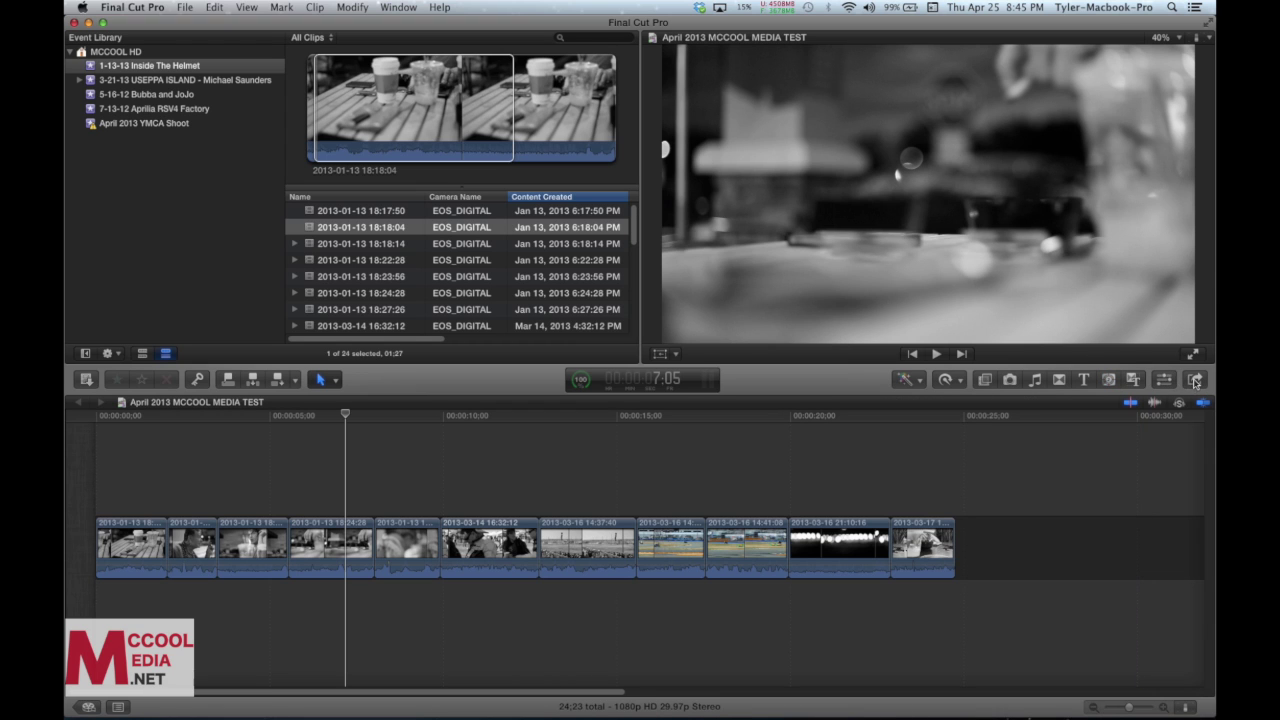
{"action": "left_click", "coordinate": [1195, 380]}
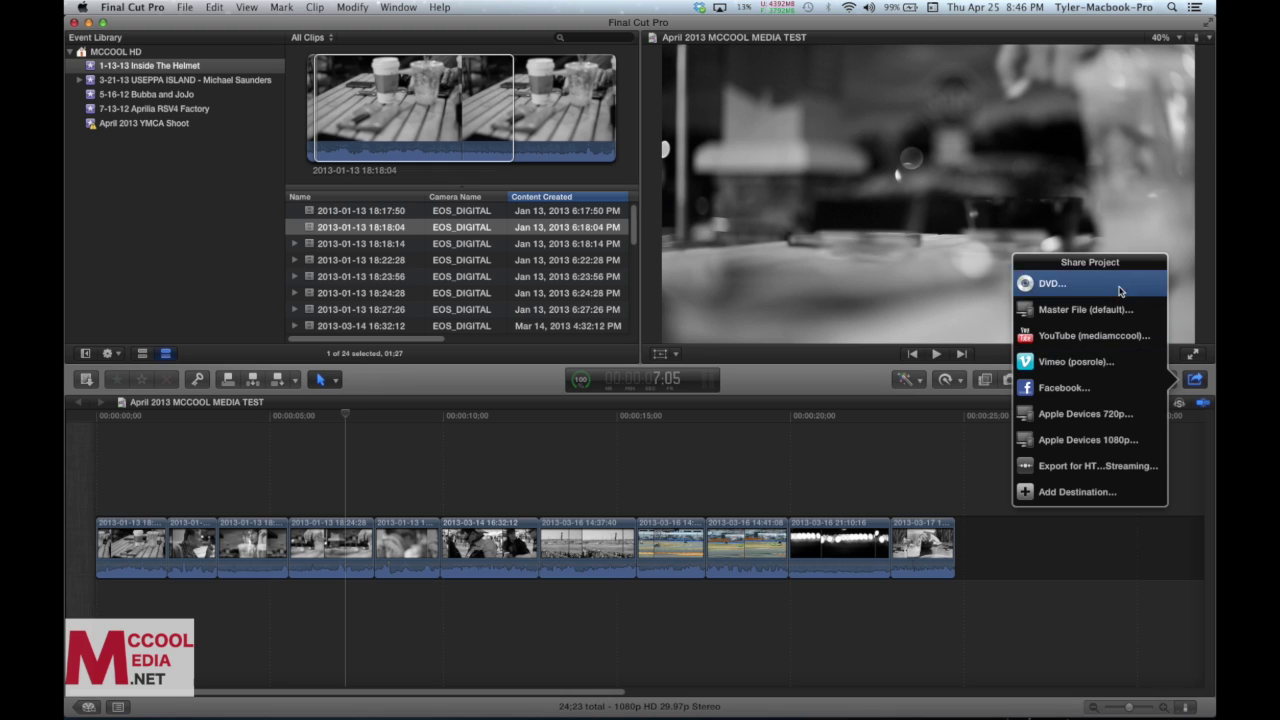
{"action": "left_click", "coordinate": [1198, 381]}
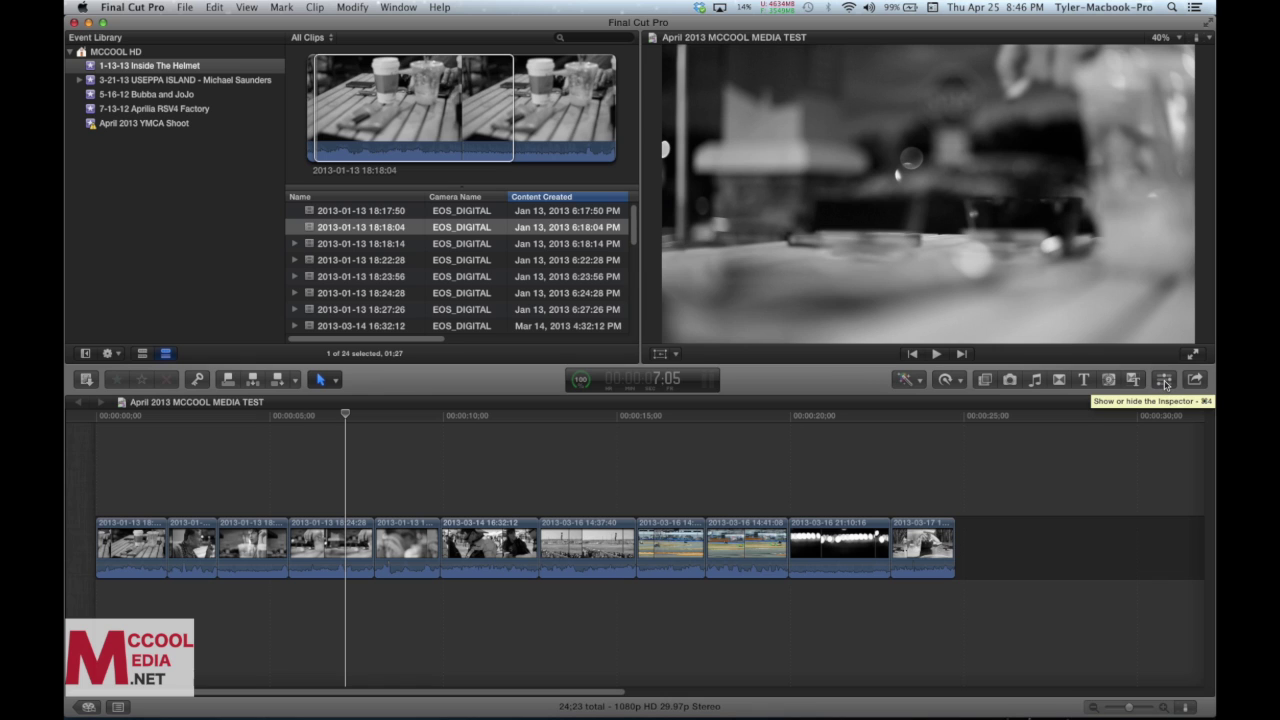
Step: Open the Inspector and scroll the clip's Color, Transform, Crop, Distort and Stabilization sections
{"action": "left_click", "coordinate": [1164, 381]}
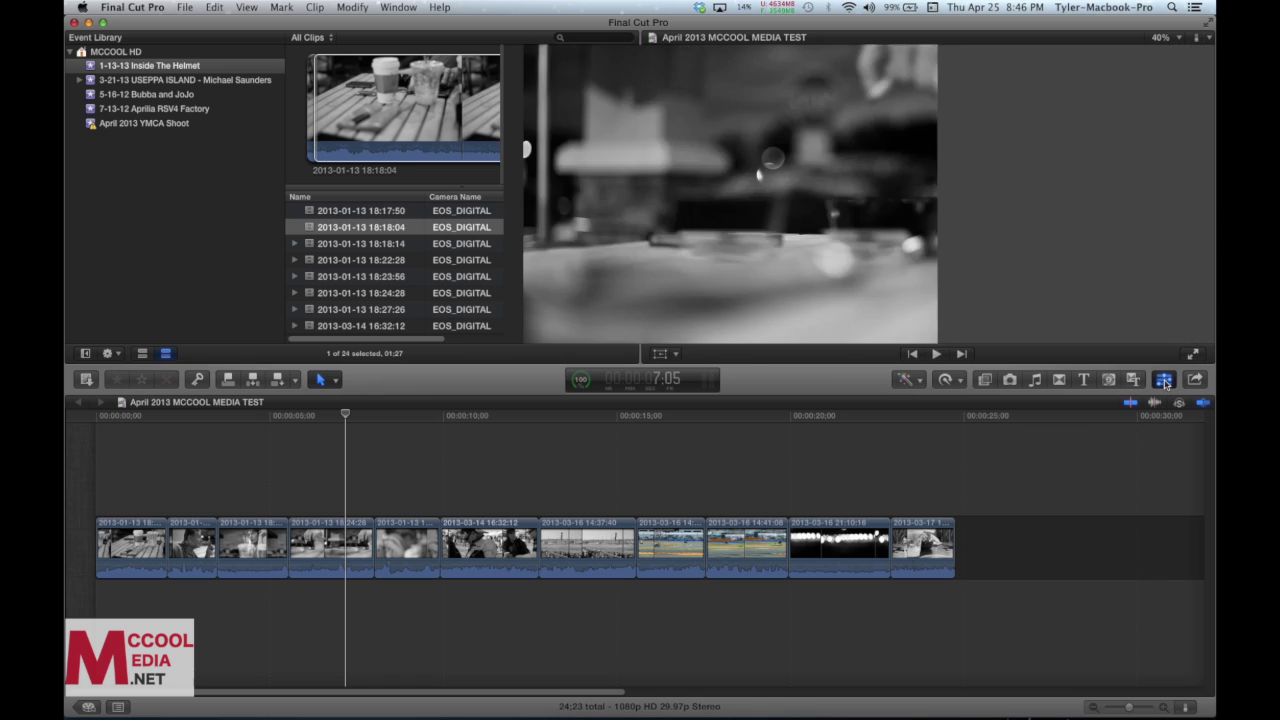
{"action": "scroll", "coordinate": [1106, 264], "scroll_direction": "down", "scroll_amount": 5}
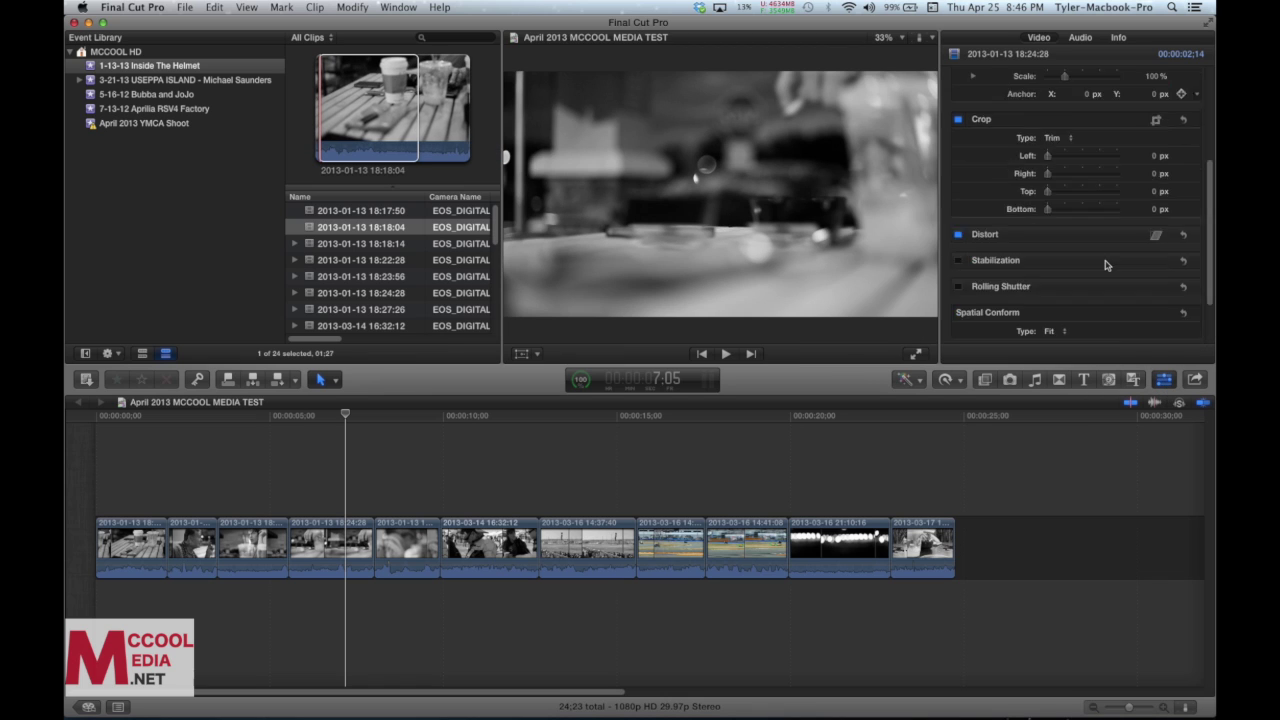
{"action": "scroll", "coordinate": [1106, 264], "scroll_direction": "up", "scroll_amount": 8}
{"action": "scroll", "coordinate": [1106, 264], "scroll_direction": "down", "scroll_amount": 6}
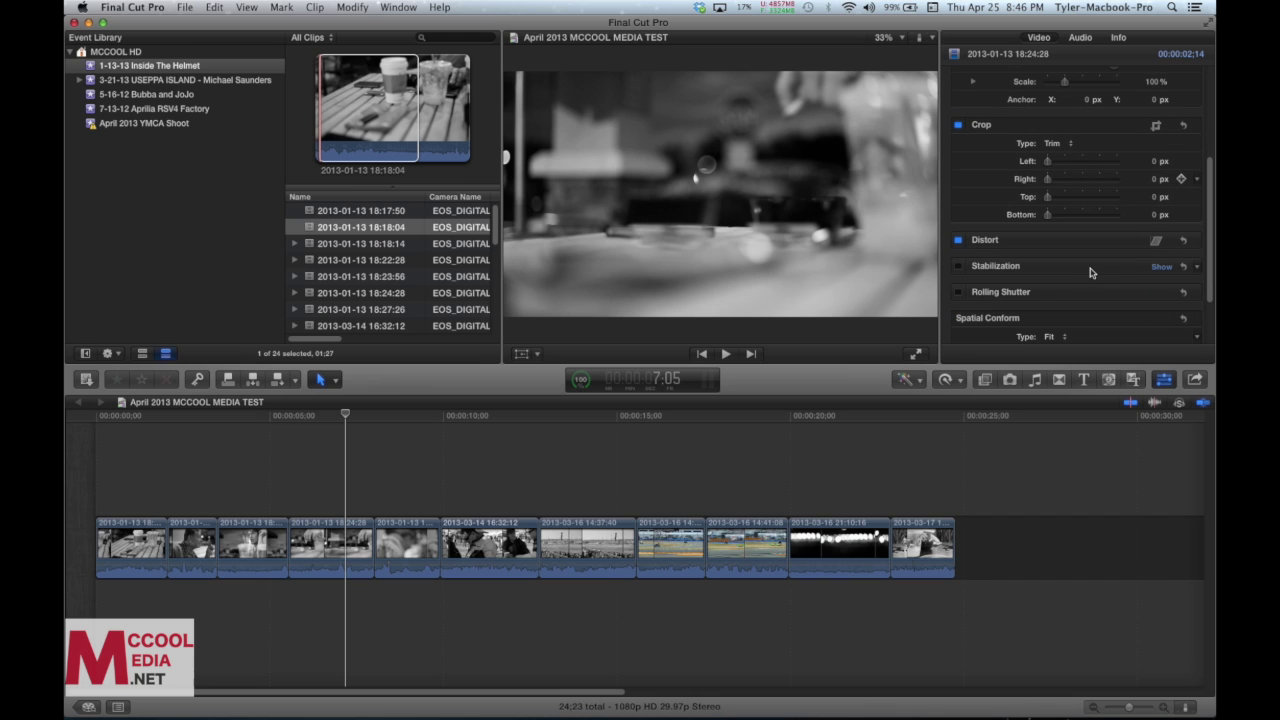
{"action": "scroll", "coordinate": [1091, 272], "scroll_direction": "up", "scroll_amount": 4}
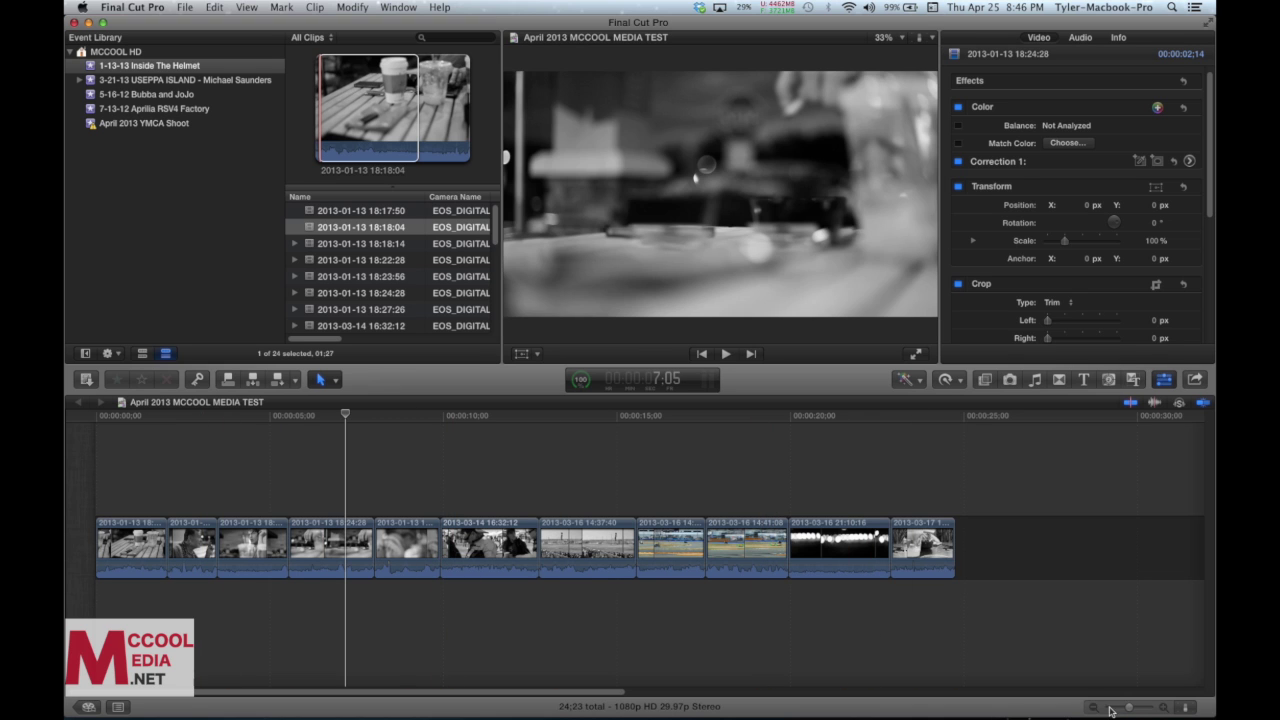
Step: Zoom the timeline out and try the filmstrip-only, name-only and waveform-only clip displays
{"action": "left_click_drag", "start_coordinate": [1130, 711], "coordinate": [1129, 708]}
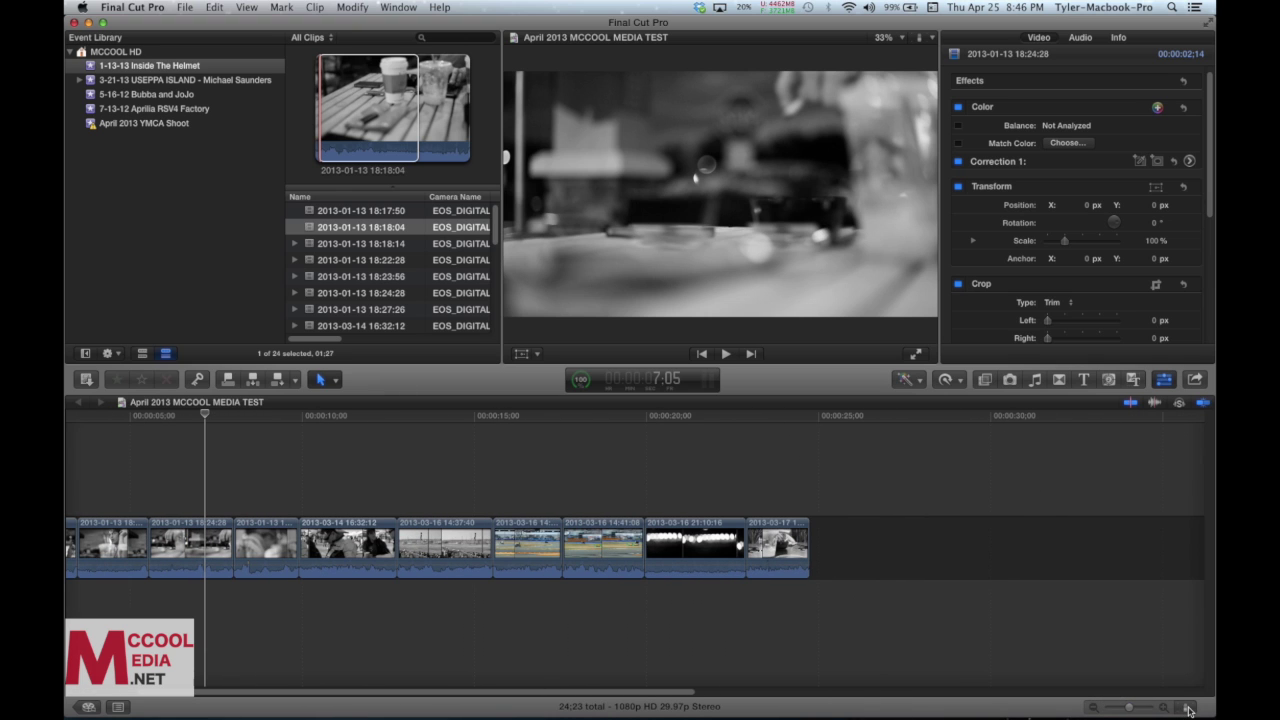
{"action": "left_click", "coordinate": [1188, 708]}
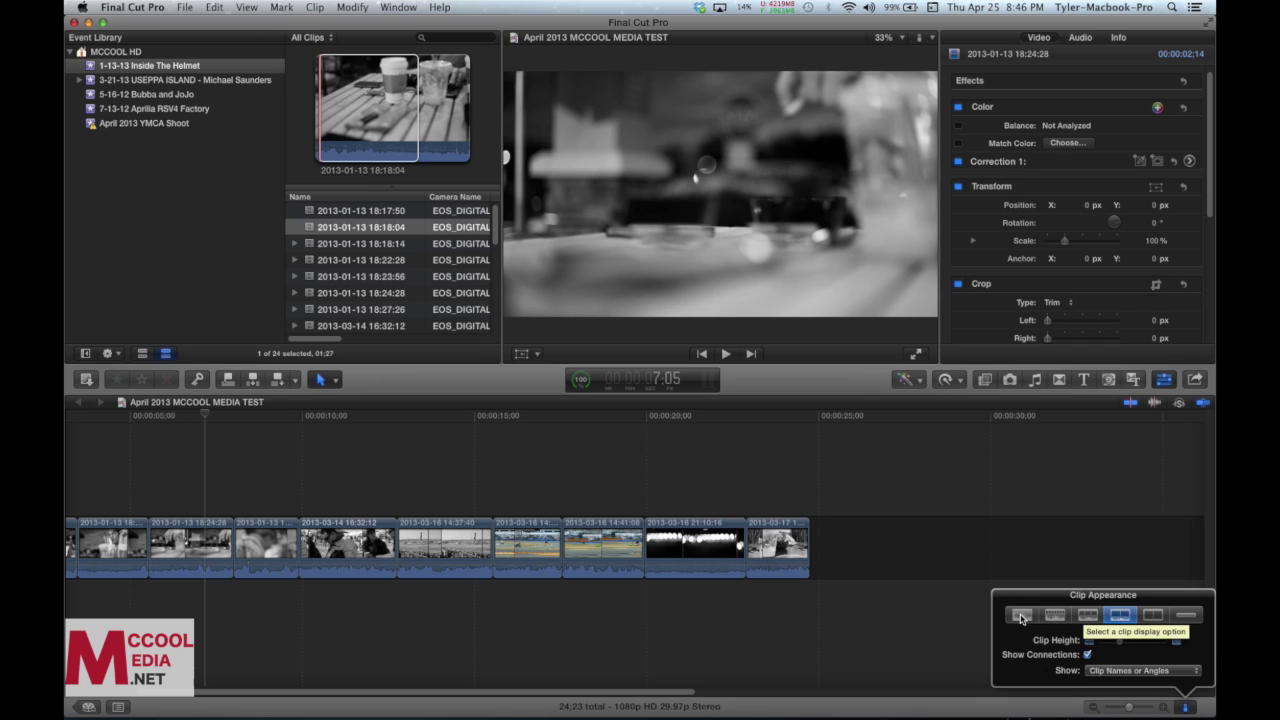
{"action": "left_click", "coordinate": [1154, 617]}
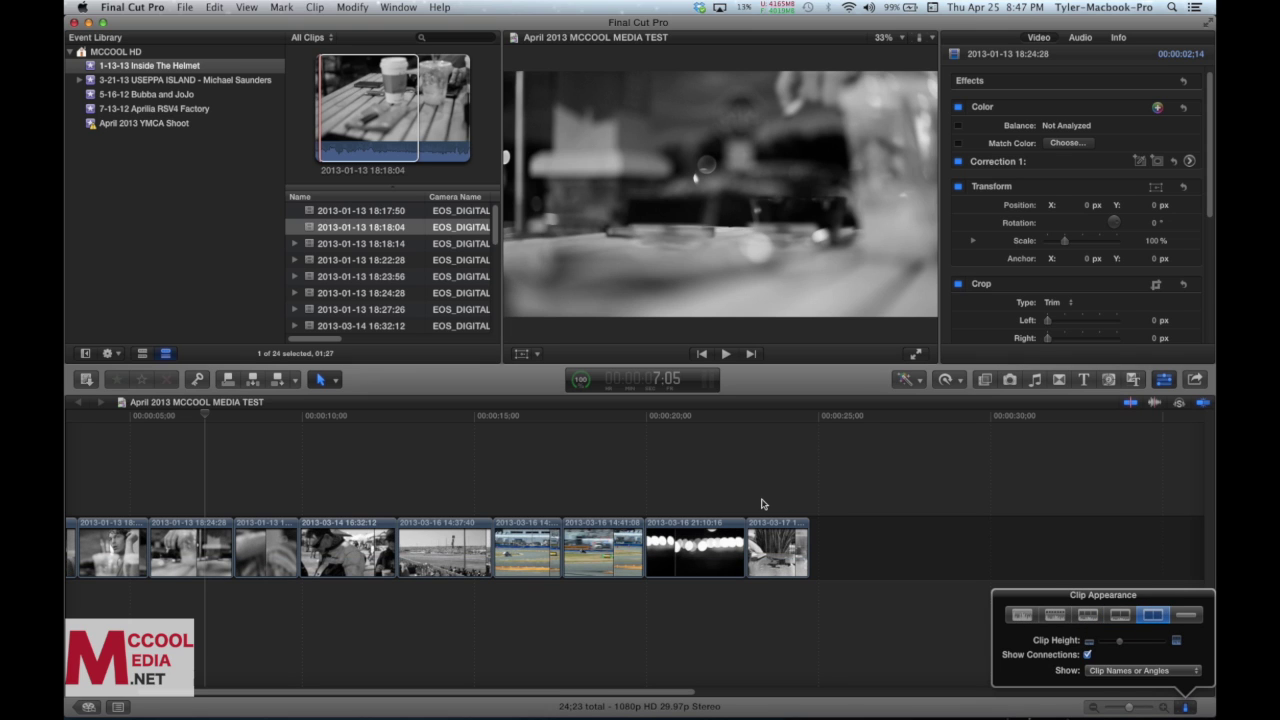
{"action": "scroll", "coordinate": [761, 503], "scroll_direction": "left", "scroll_amount": 5}
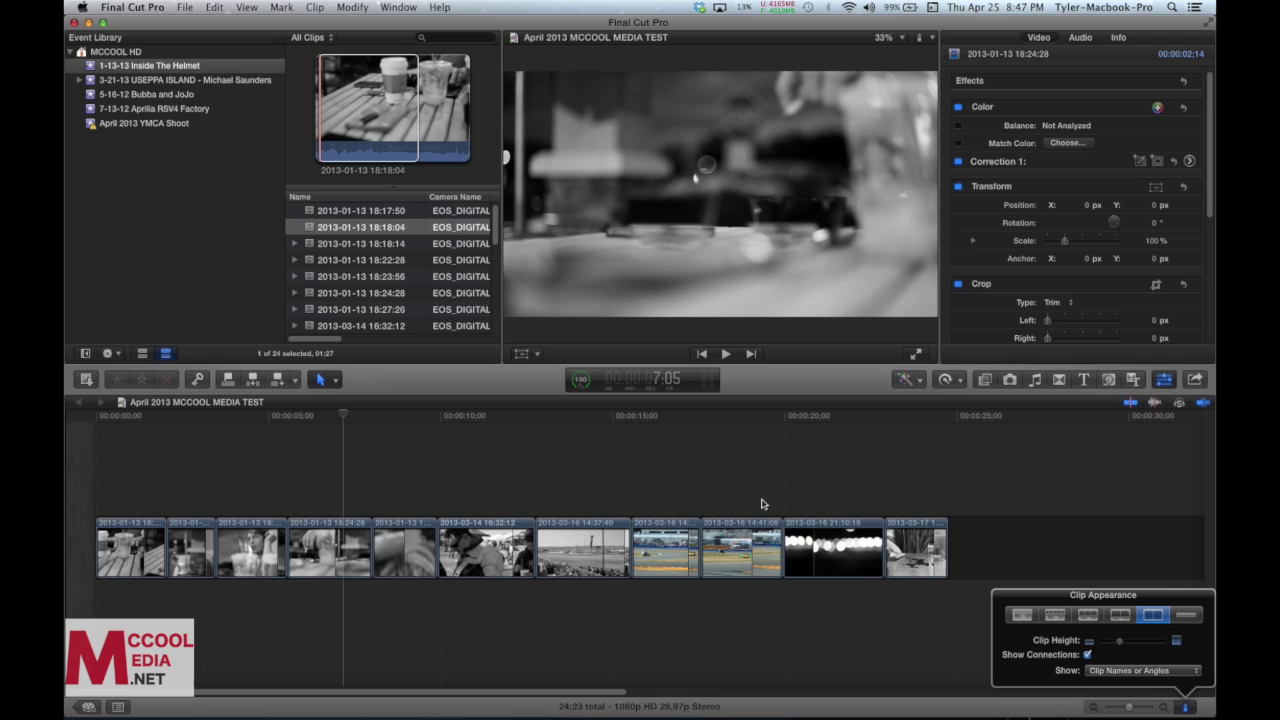
{"action": "left_click", "coordinate": [1186, 617]}
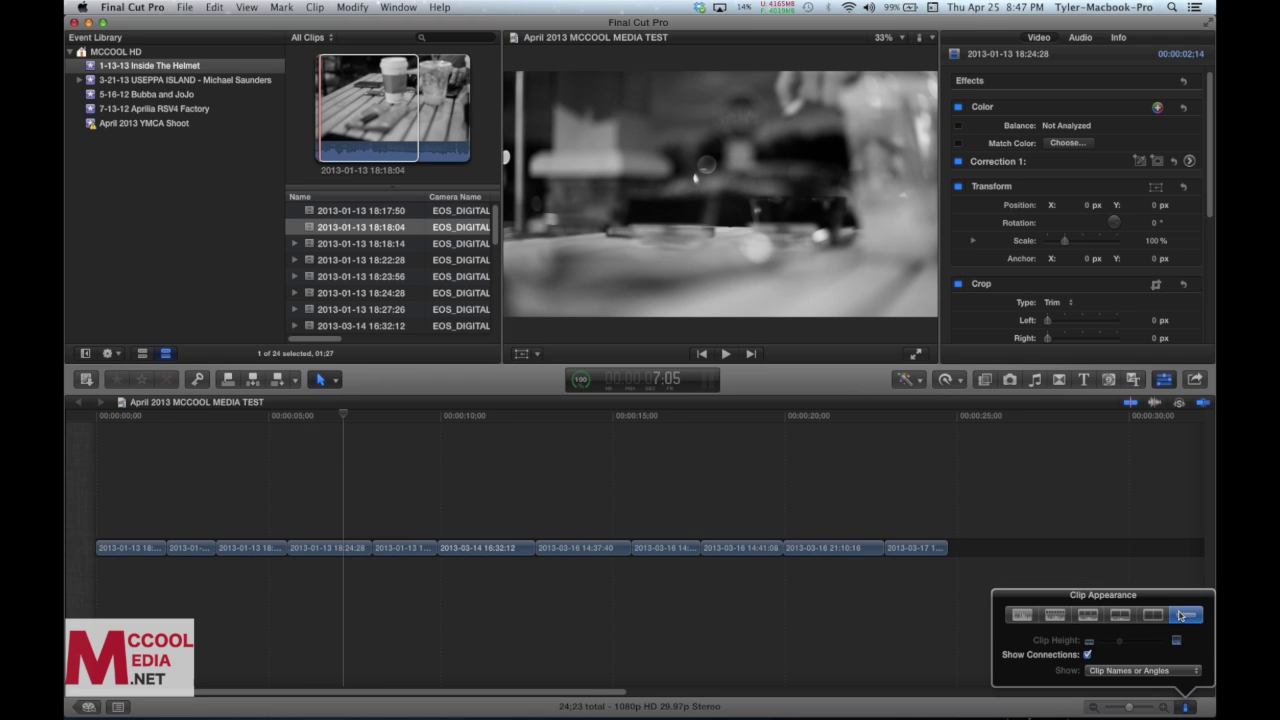
{"action": "left_click", "coordinate": [1020, 616]}
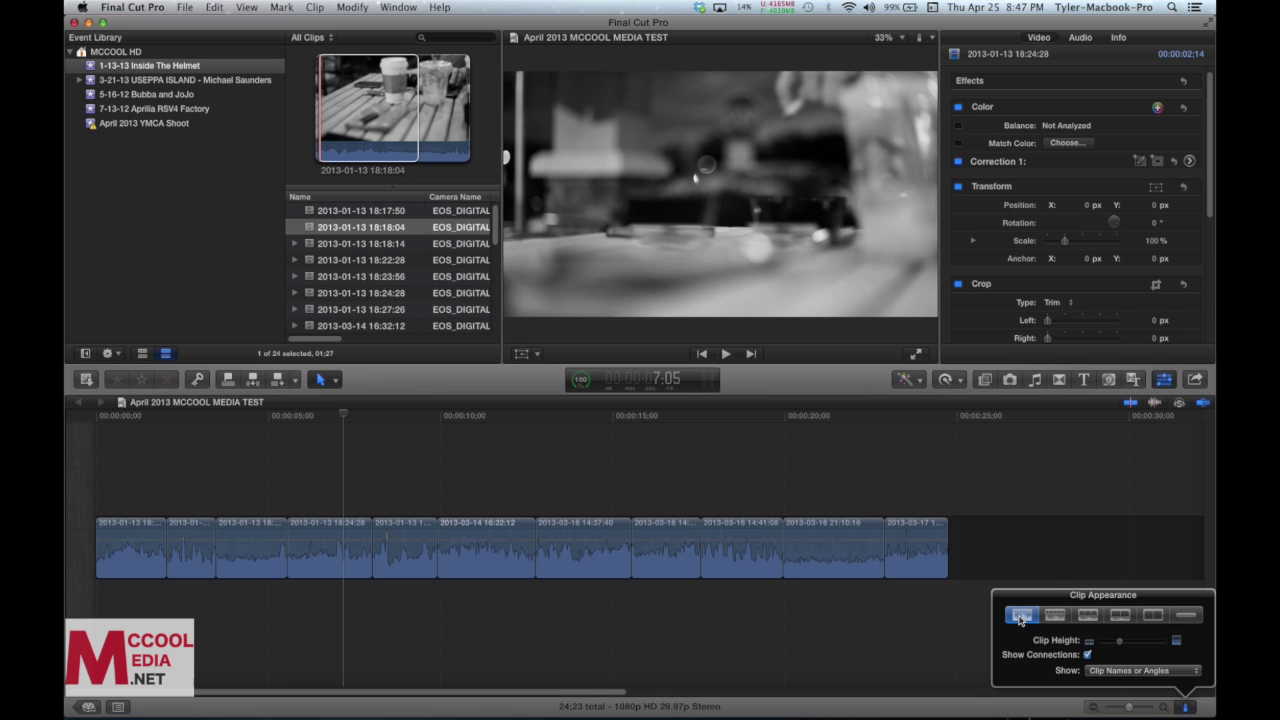
{"action": "left_click", "coordinate": [1155, 616]}
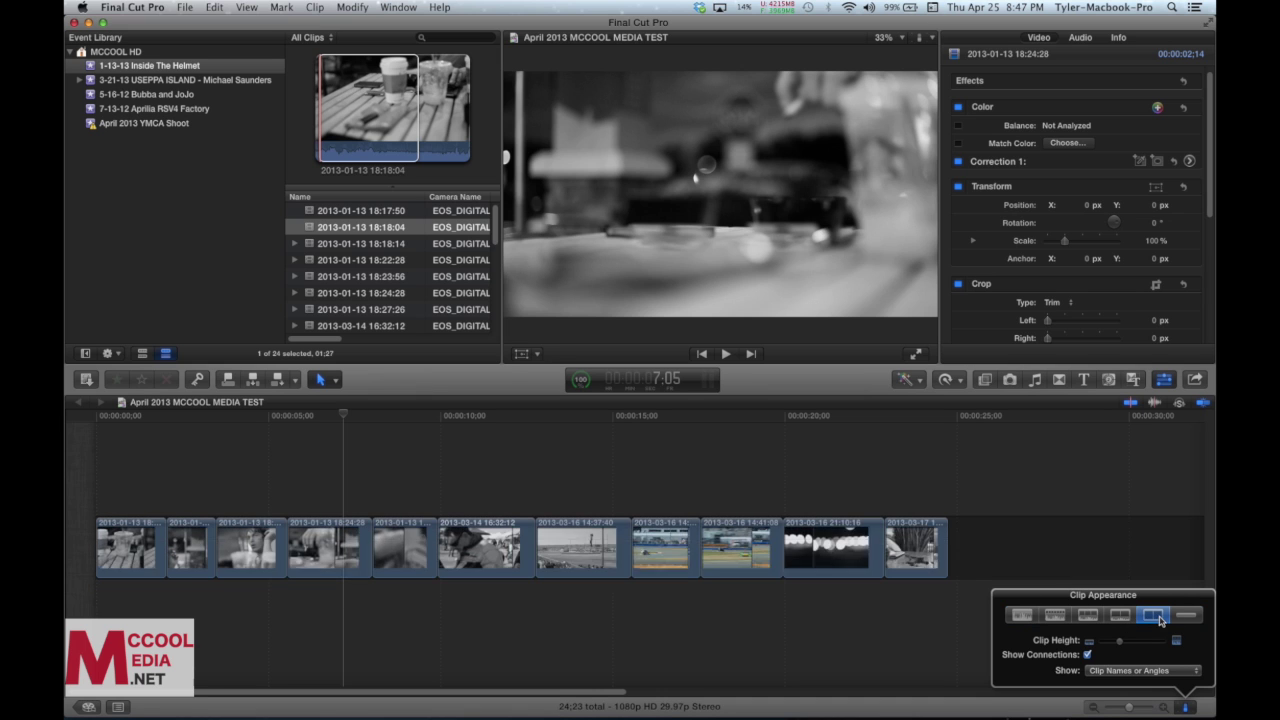
Step: Show clips as filmstrips with audio waveforms at a slightly smaller clip height
{"action": "left_click", "coordinate": [1119, 614]}
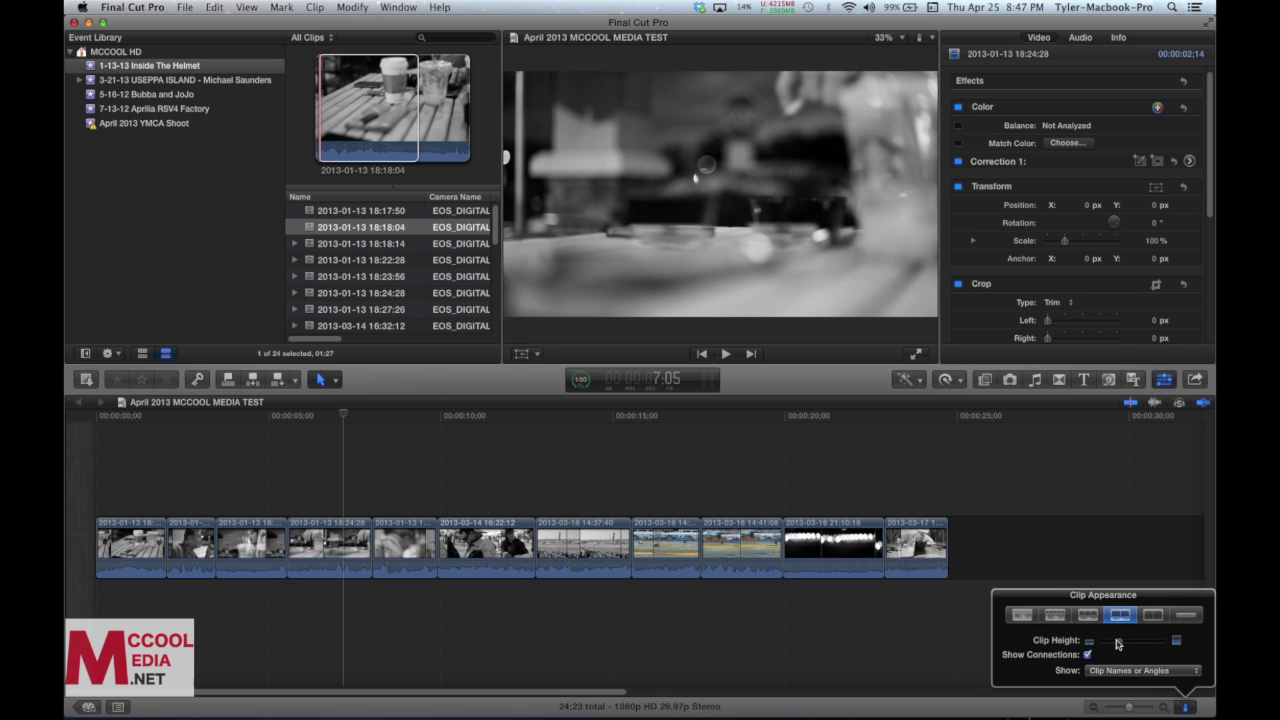
{"action": "left_click_drag", "start_coordinate": [1122, 645], "coordinate": [1114, 645]}
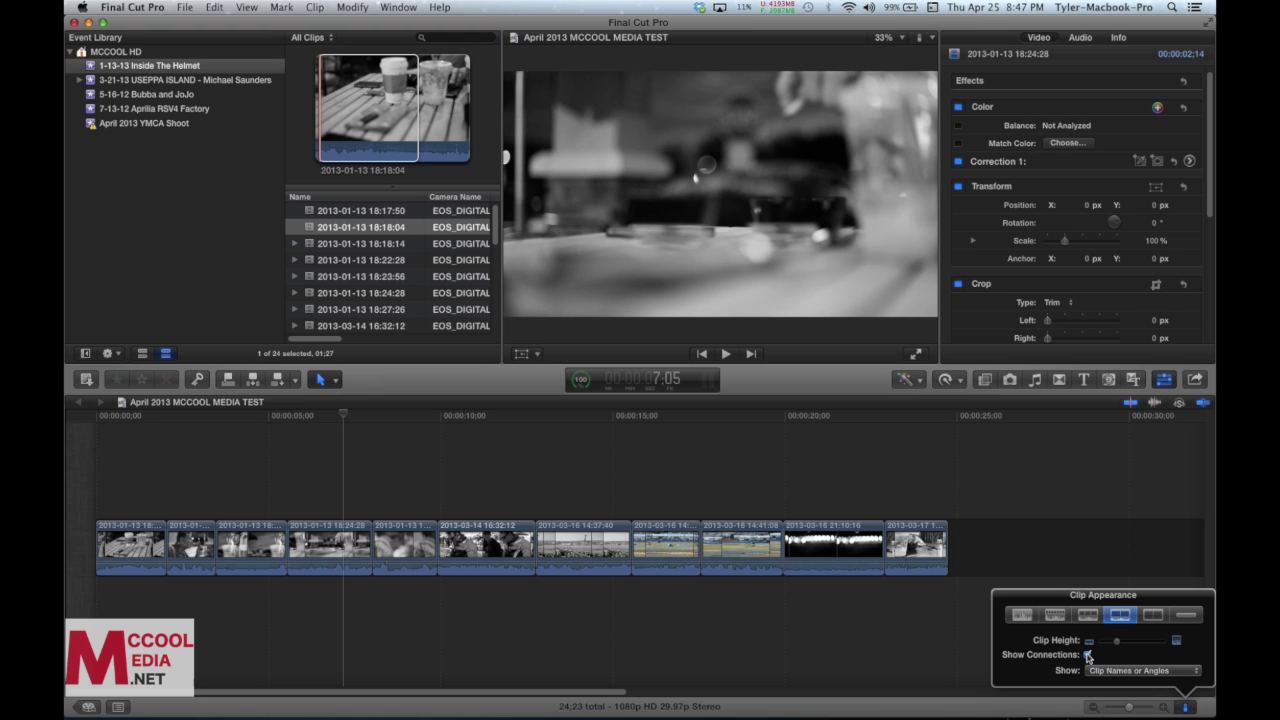
{"action": "left_click", "coordinate": [1185, 705]}
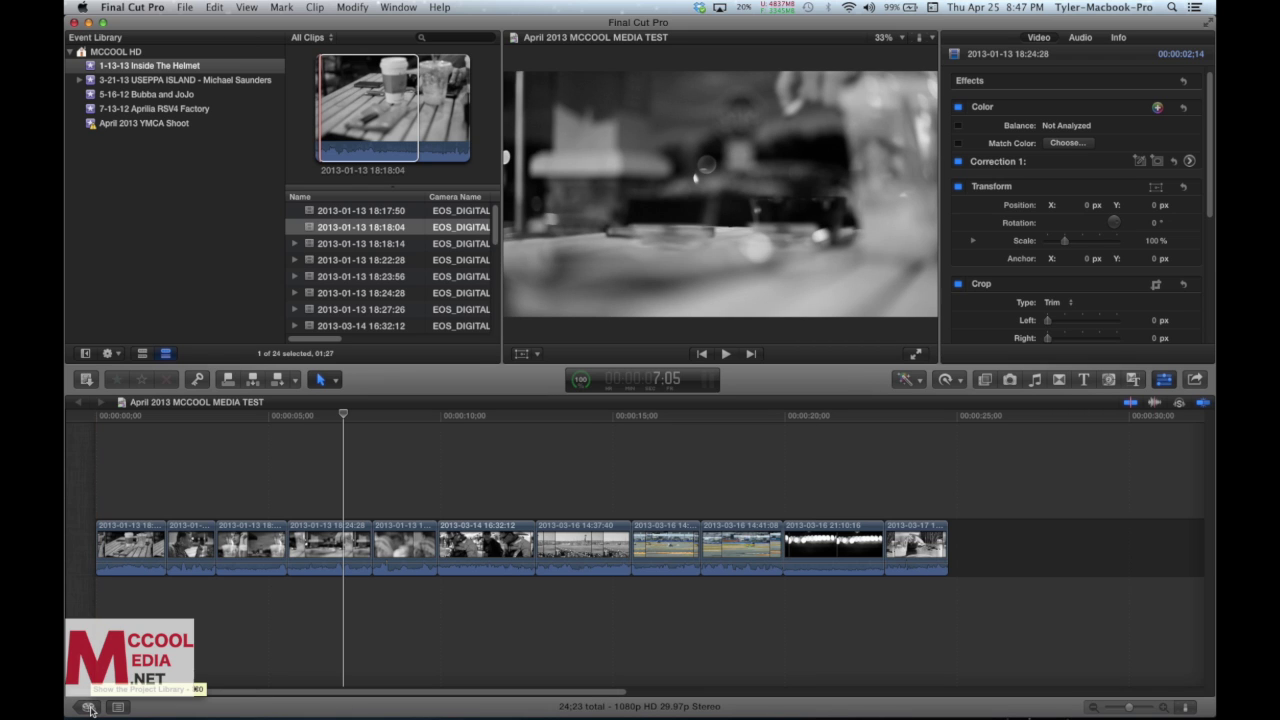
Step: Open the Project Library, expand the Sportbike Hooligan folder, and re-expand the MCCOOL HD project list
{"action": "left_click", "coordinate": [88, 707]}
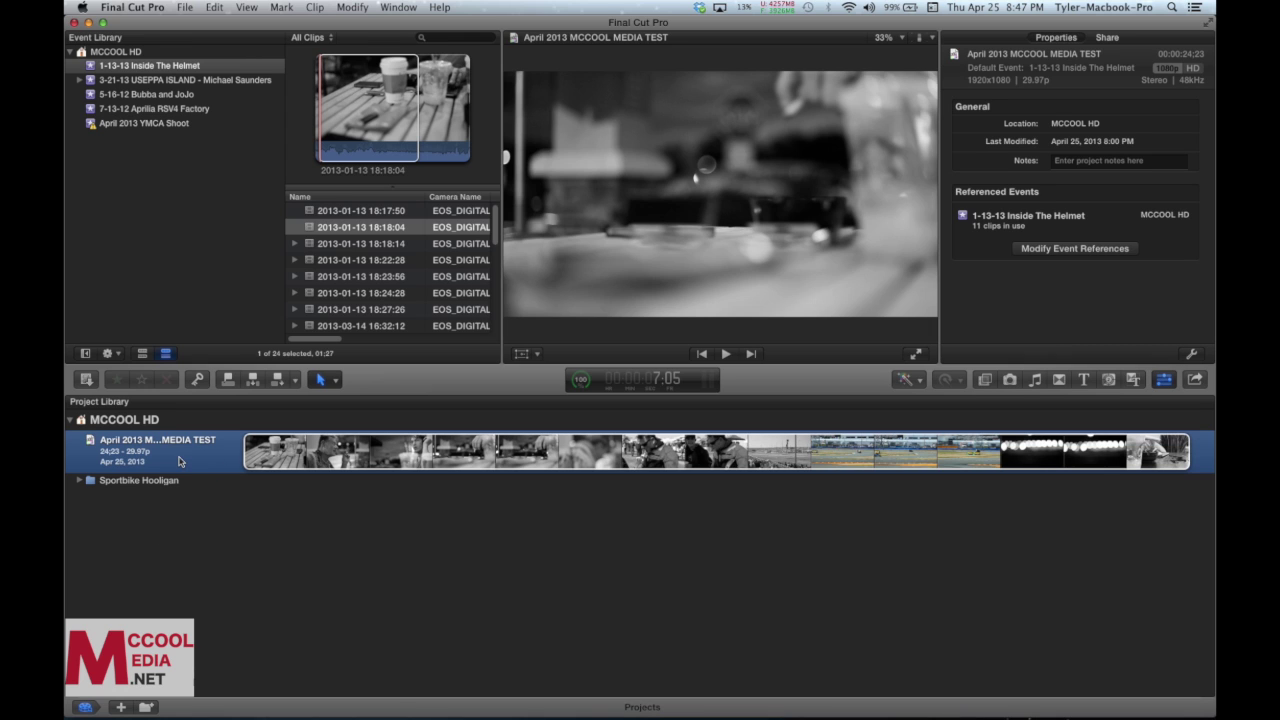
{"action": "left_click", "coordinate": [125, 486]}
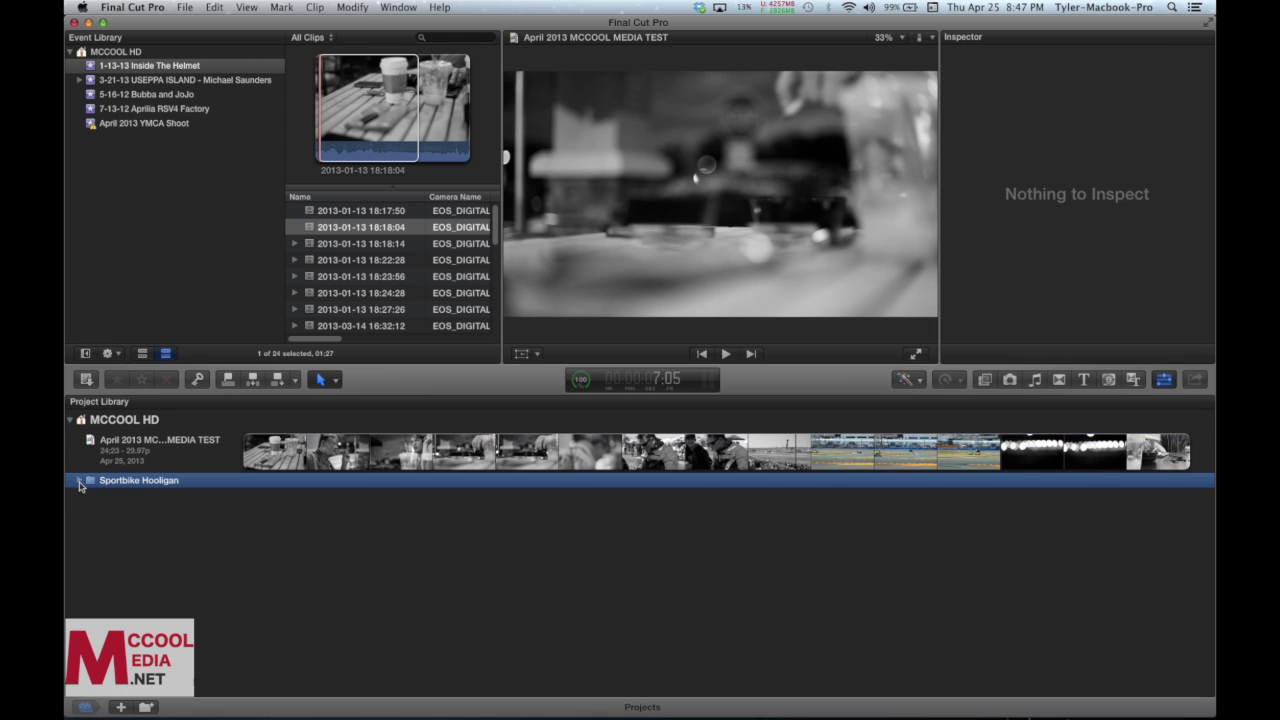
{"action": "left_click", "coordinate": [81, 481]}
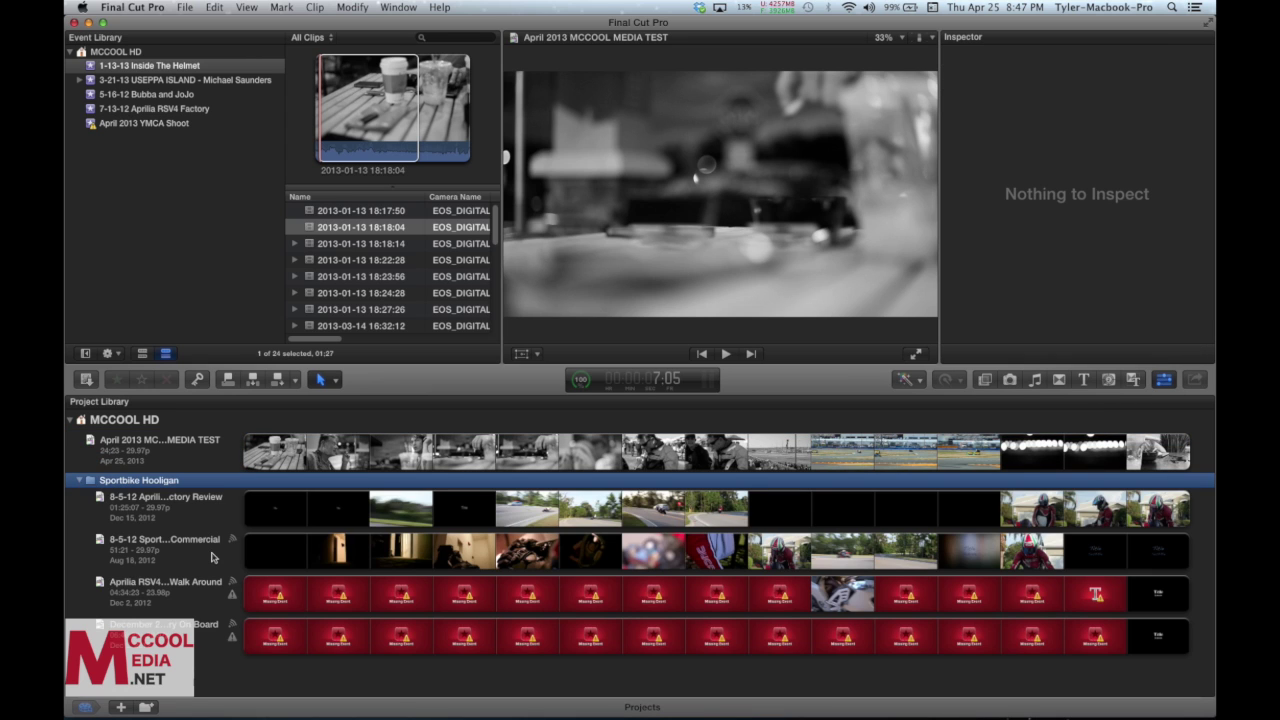
{"action": "scroll", "coordinate": [183, 522], "scroll_direction": "down", "scroll_amount": 1}
{"action": "scroll", "coordinate": [183, 522], "scroll_direction": "up", "scroll_amount": 1}
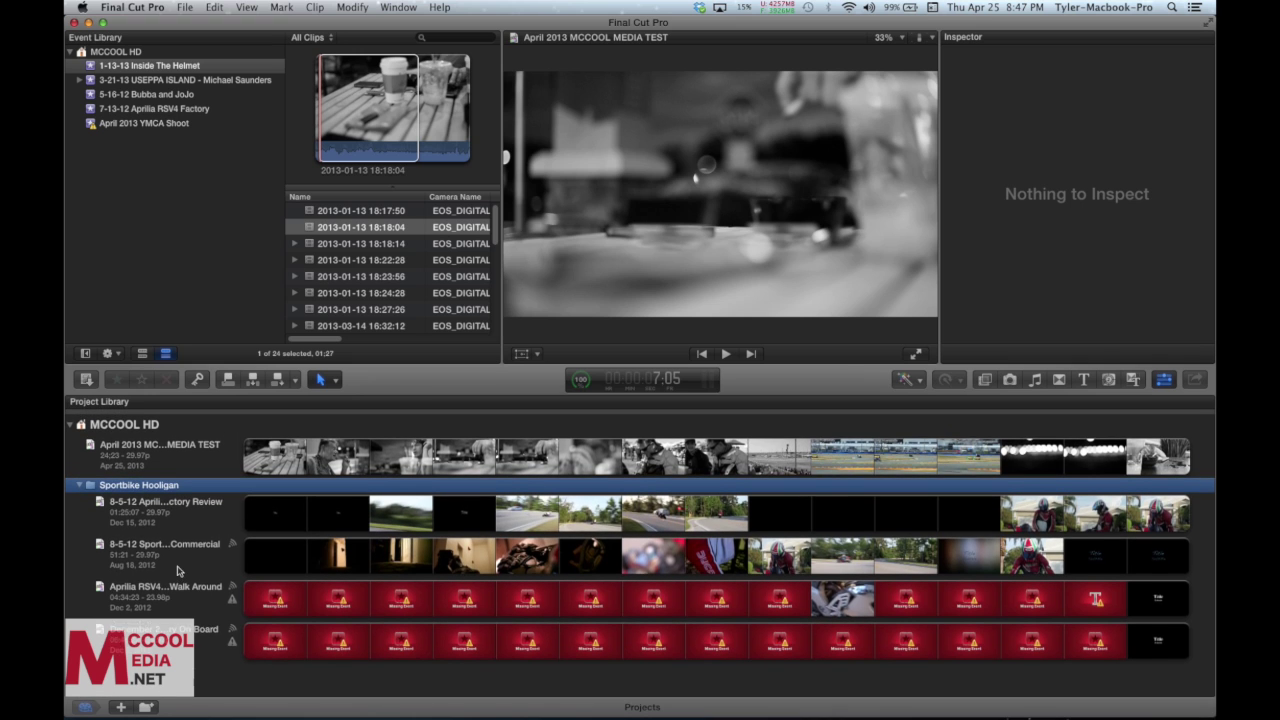
{"action": "left_click", "coordinate": [70, 420]}
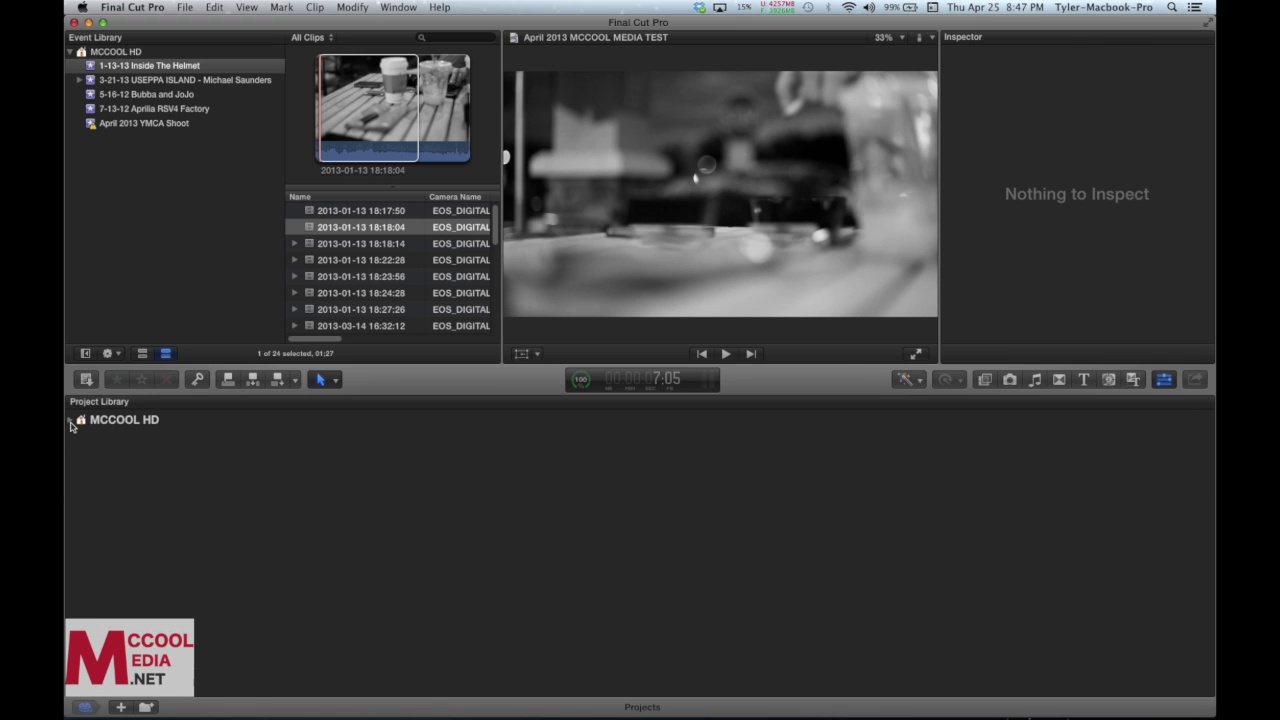
{"action": "left_click", "coordinate": [70, 420]}
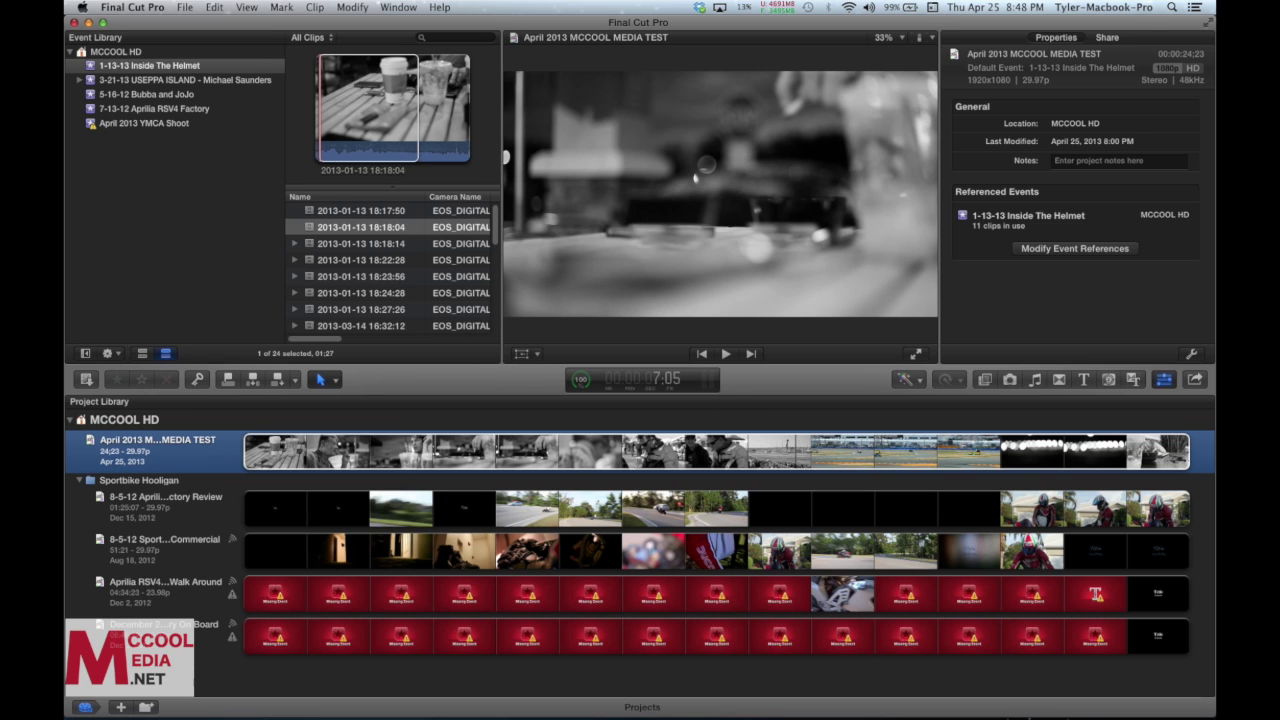
{"action": "left_click", "coordinate": [246, 7]}
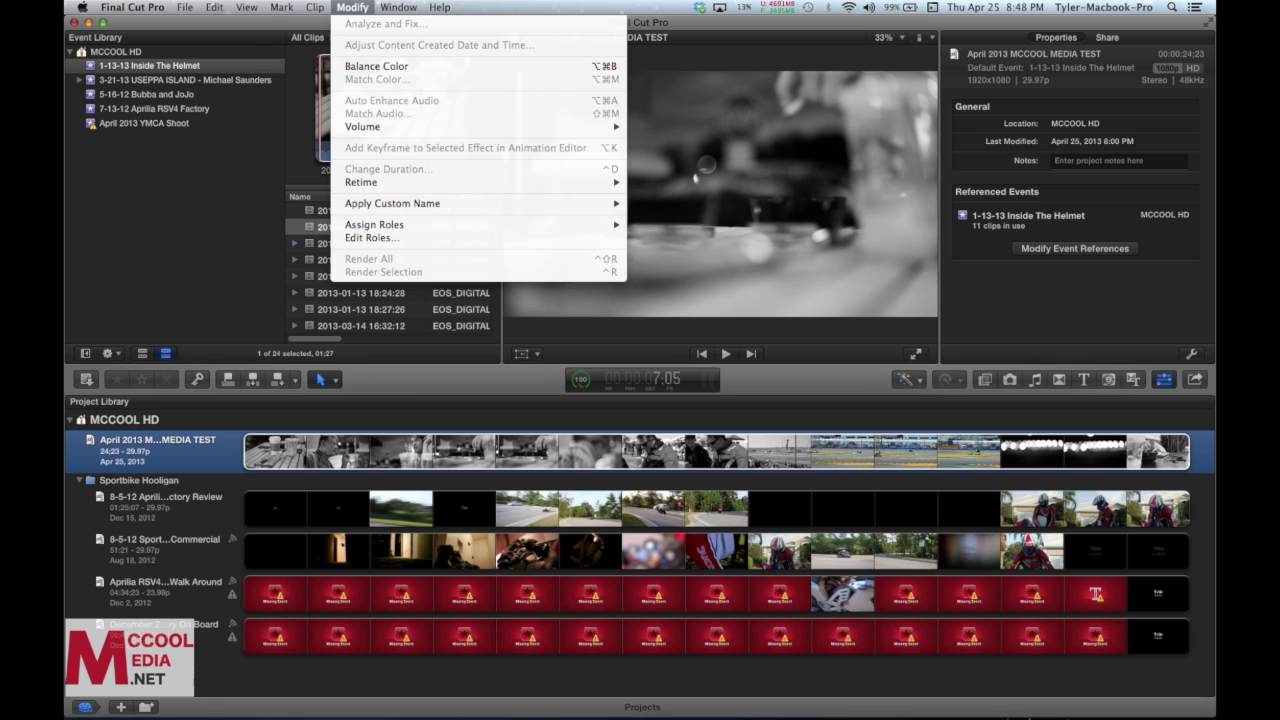
{"action": "mouse_move", "coordinate": [185, 7]}
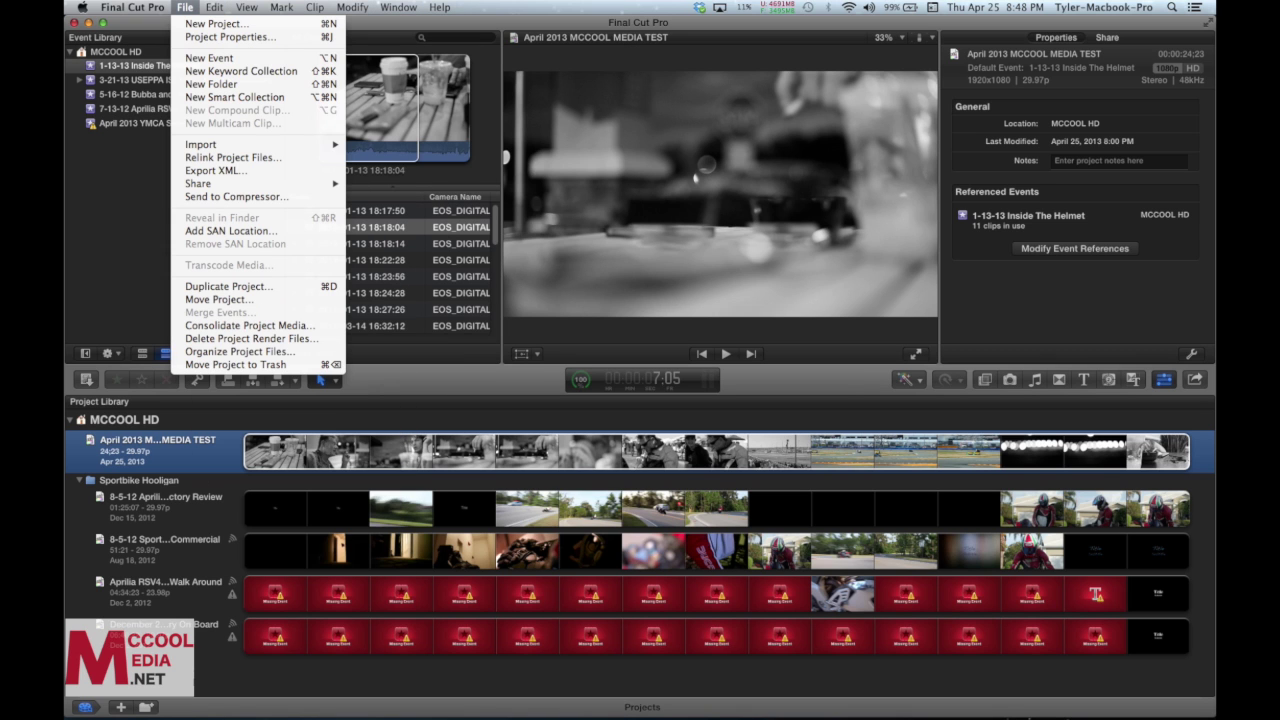
{"action": "mouse_move", "coordinate": [398, 7]}
{"action": "mouse_move", "coordinate": [441, 207]}
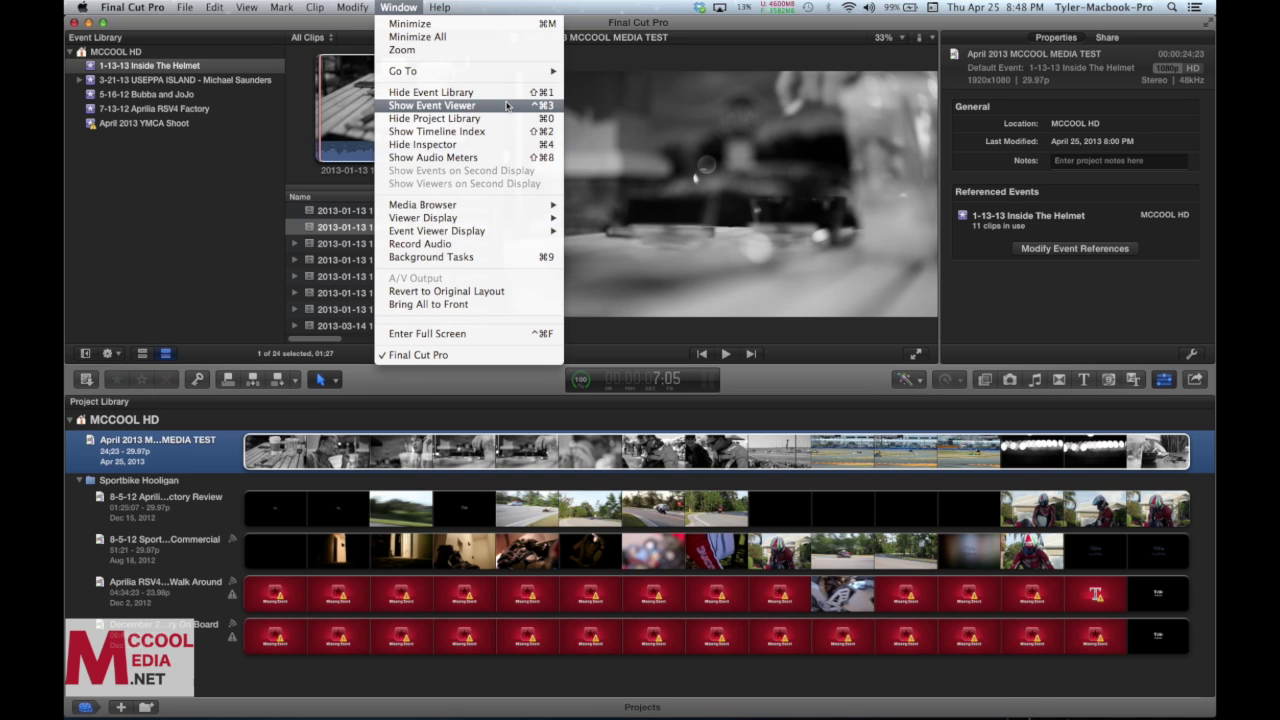
{"action": "mouse_move", "coordinate": [352, 7]}
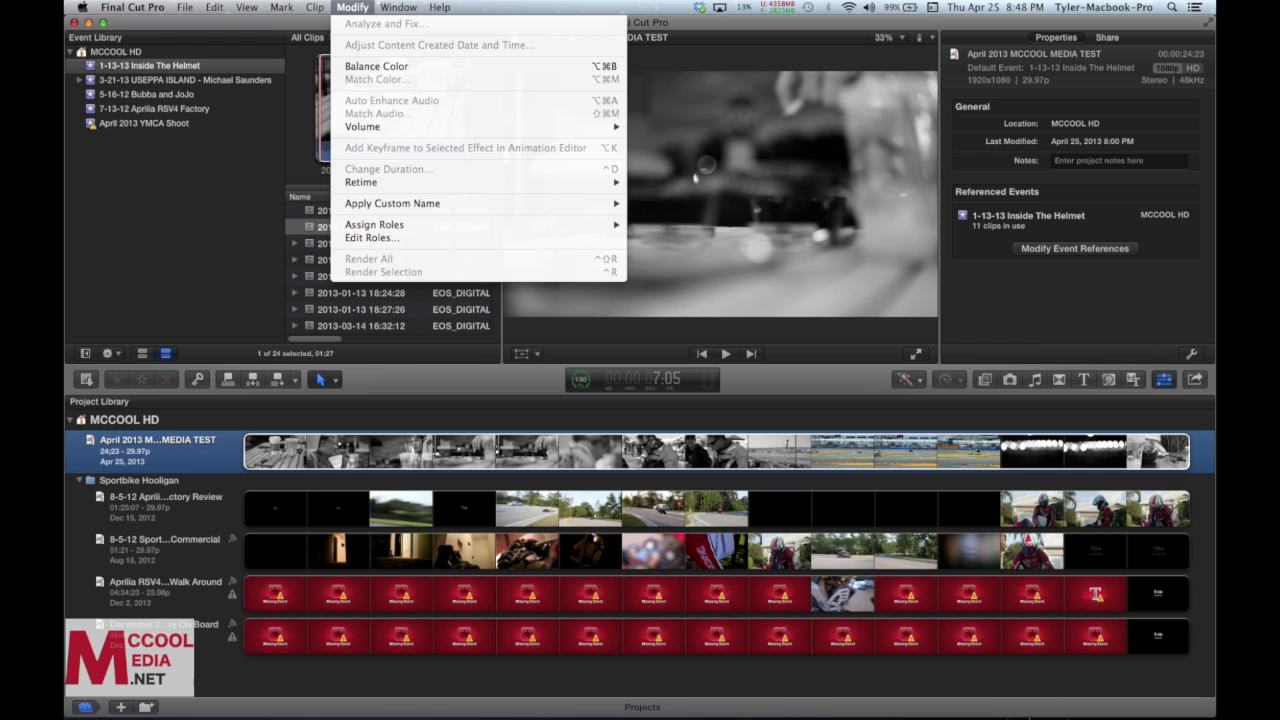
{"action": "left_click", "coordinate": [313, 230]}
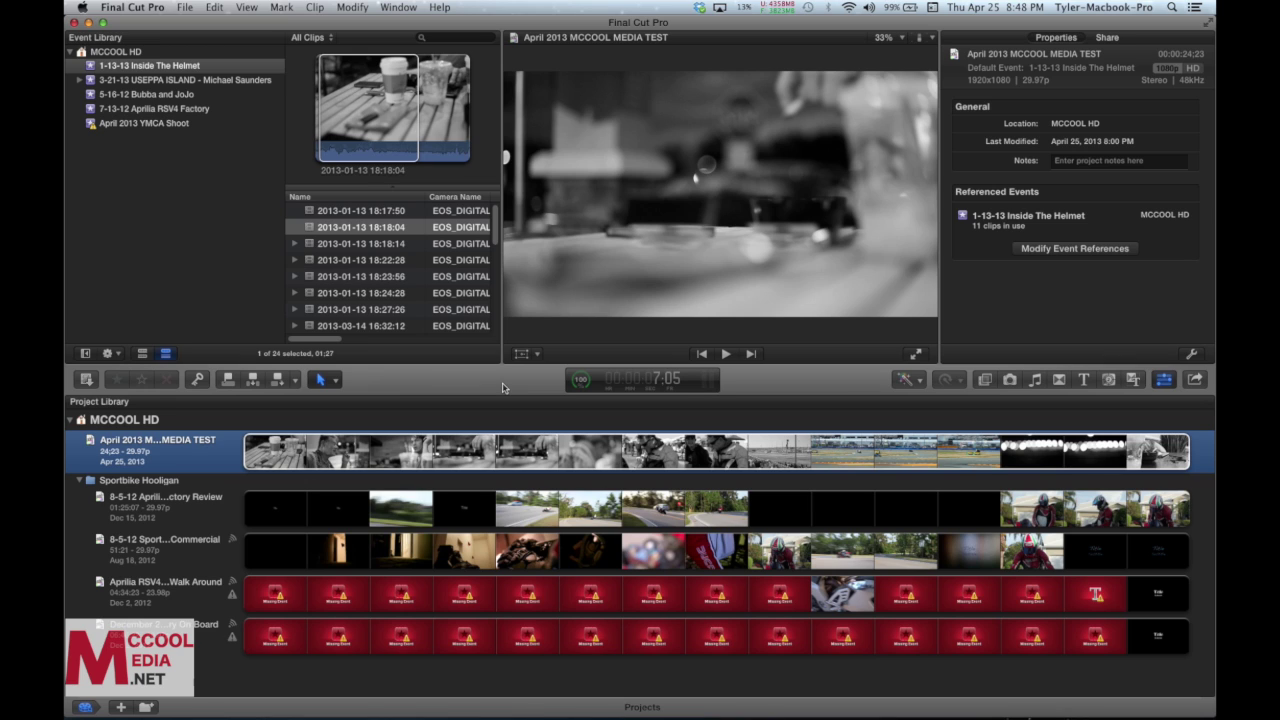
{"action": "key", "text": "super+Tab"}
{"action": "key", "text": "super+Tab"}
{"action": "key", "text": "super+Tab"}
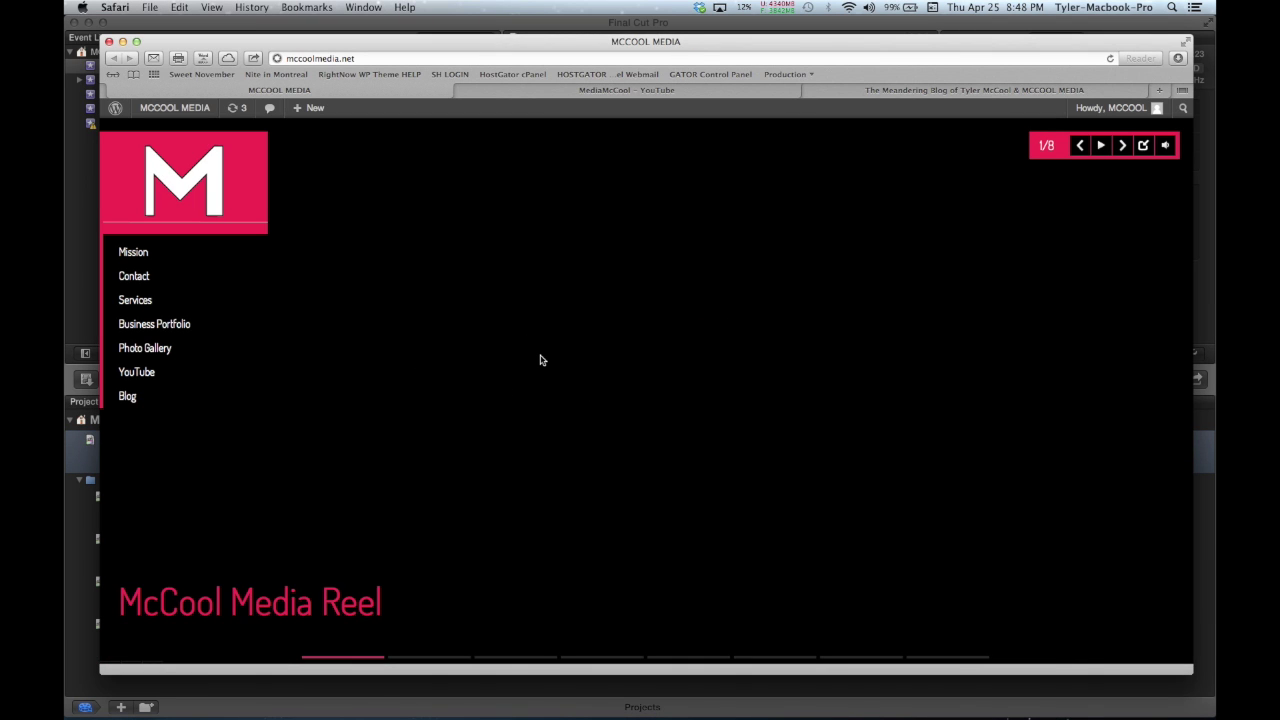
Step: Cycle Safari's tabs with Ctrl+Tab past the YouTube channel to the Tumblr blog
{"action": "key", "text": "ctrl+Tab"}
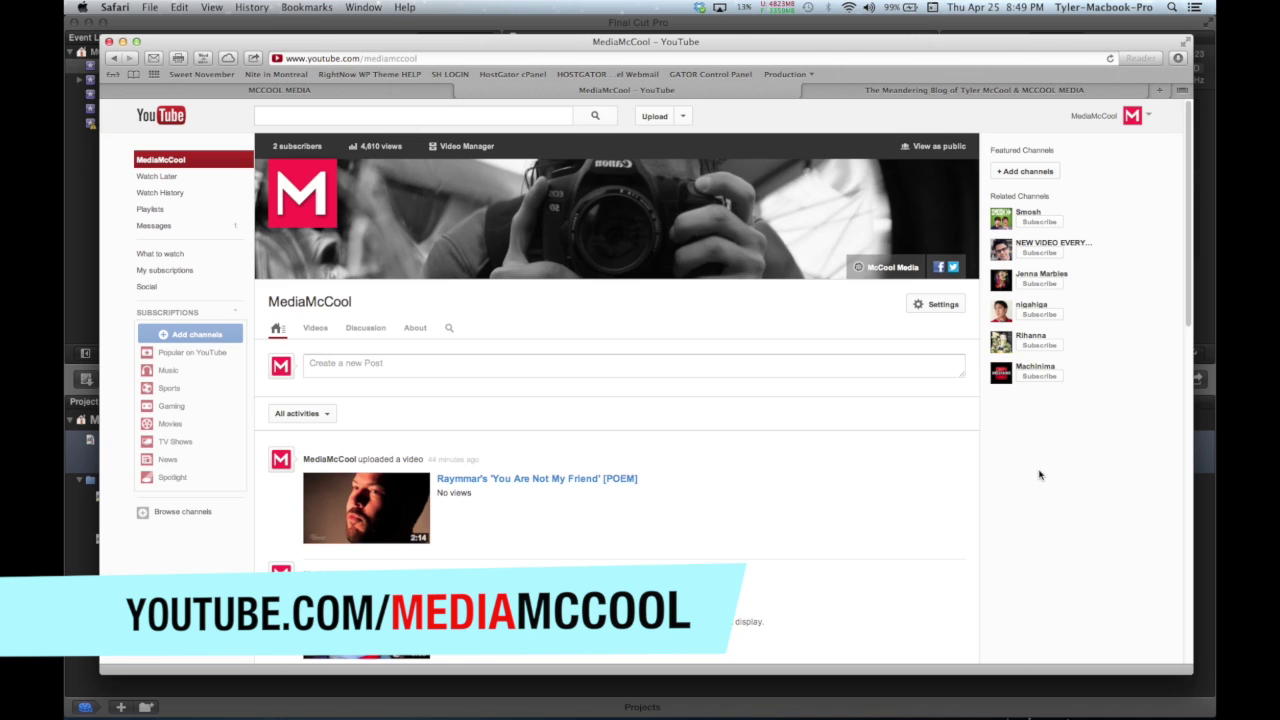
{"action": "key", "text": "ctrl+Tab"}
{"action": "scroll", "coordinate": [811, 254], "scroll_direction": "down", "scroll_amount": 5}
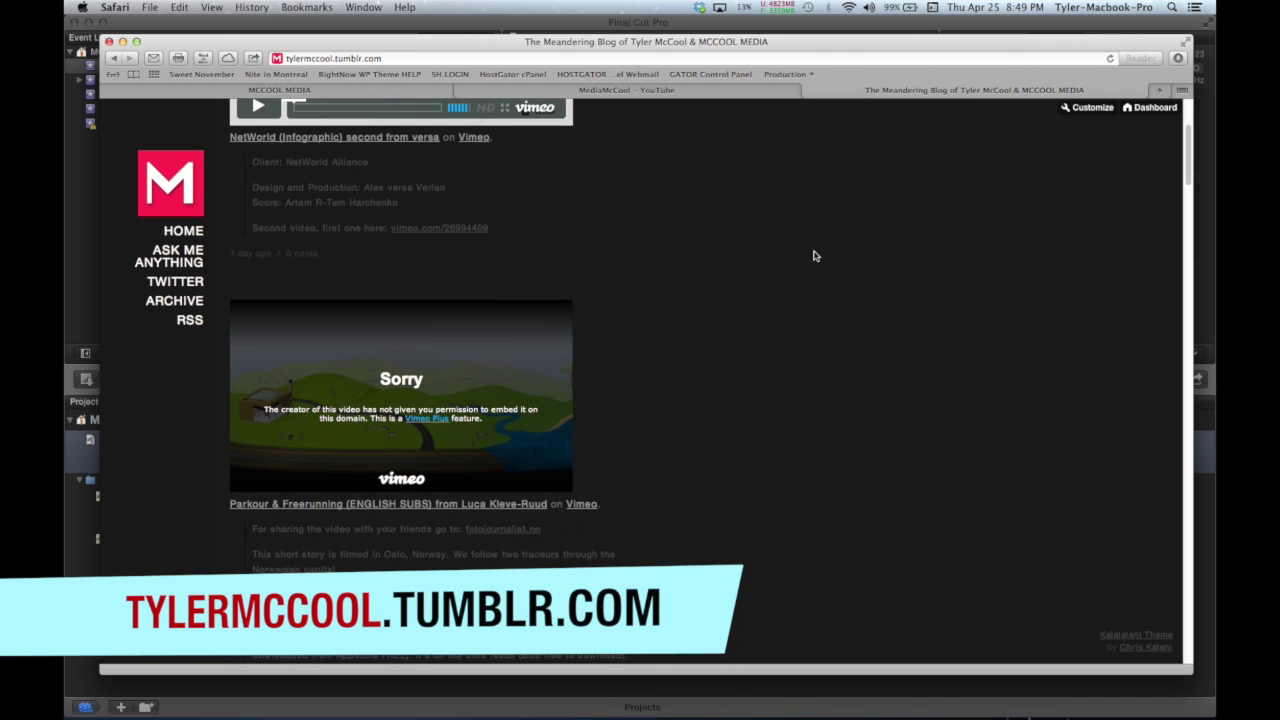
{"action": "scroll", "coordinate": [813, 256], "scroll_direction": "up", "scroll_amount": 3}
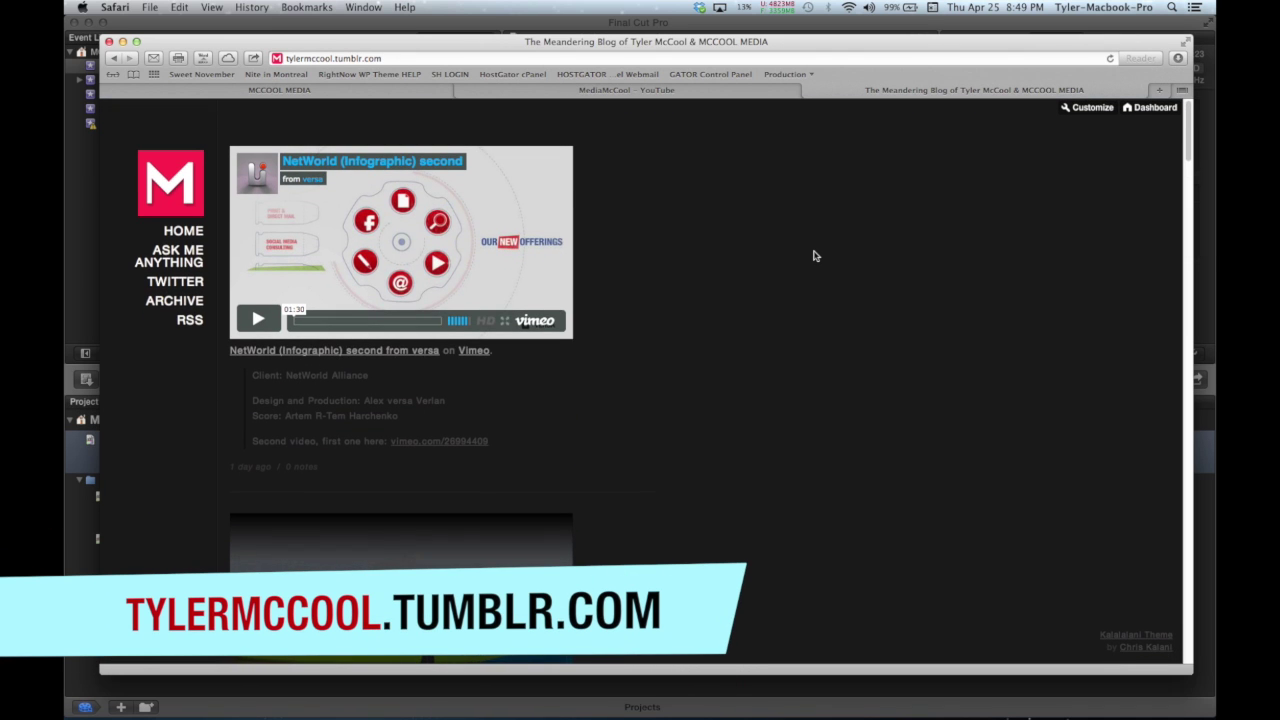